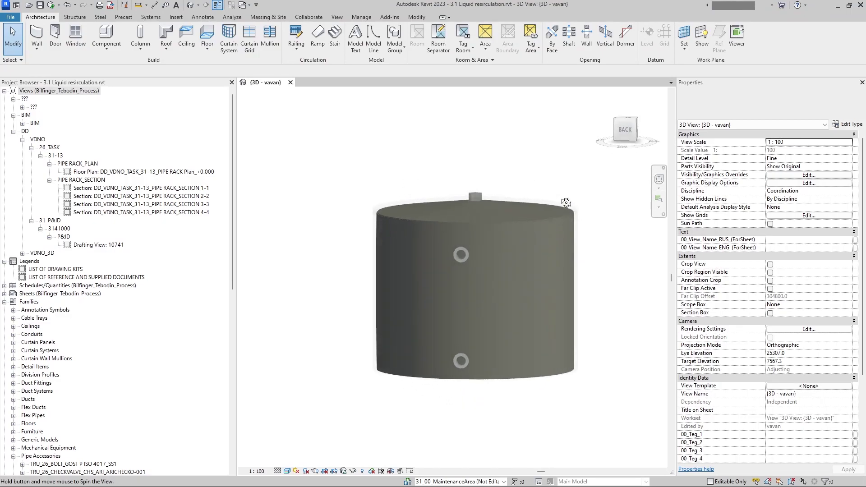
scroll(475, 171, up, 3)
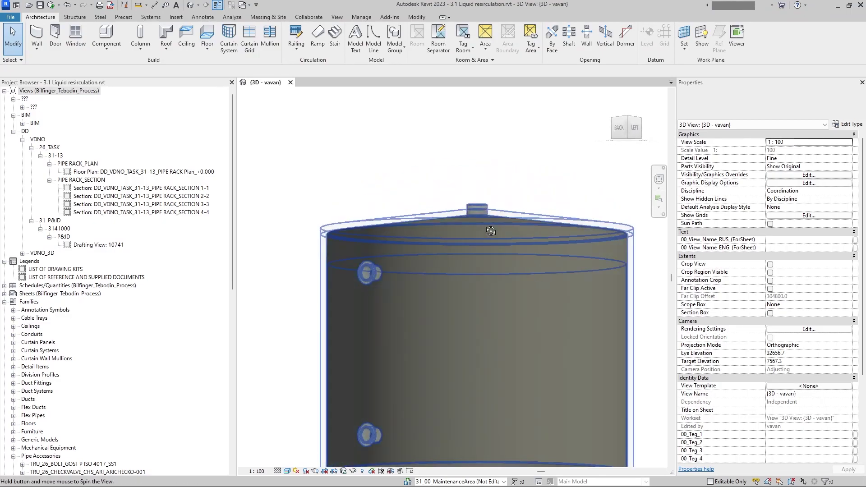
click(488, 286)
scroll(489, 286, down, 3)
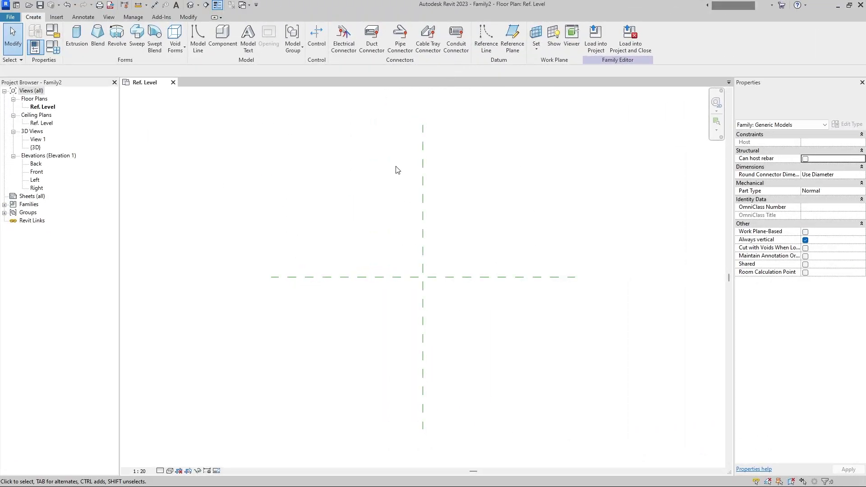
In the Front elevation, draw two vertical reference planes, one on each side of the centre plane, about 760 mm and 880 mm from it.
double_click(37, 172)
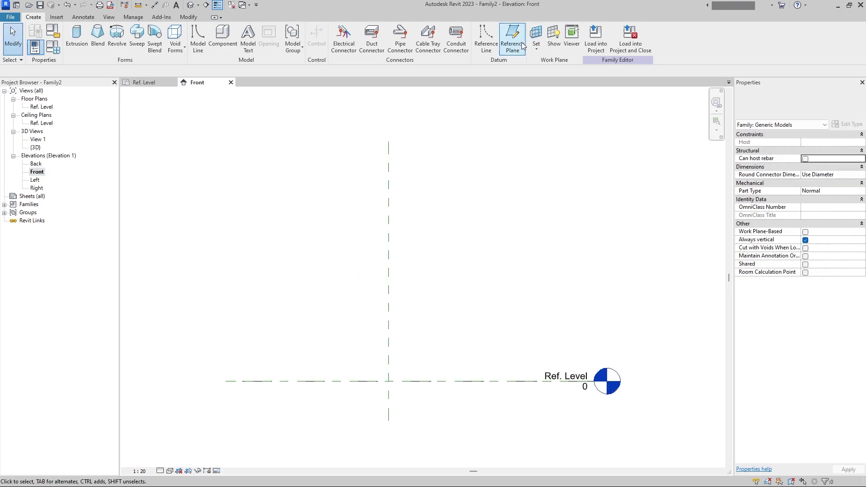
click(514, 40)
click(471, 212)
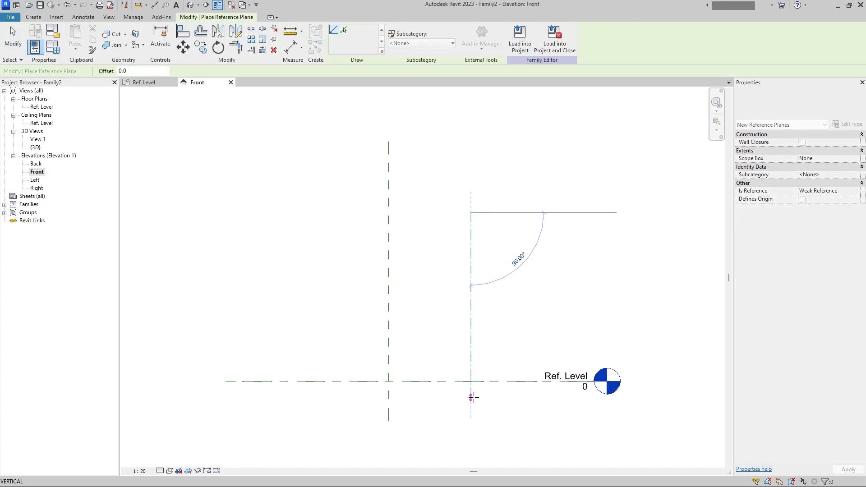
click(471, 406)
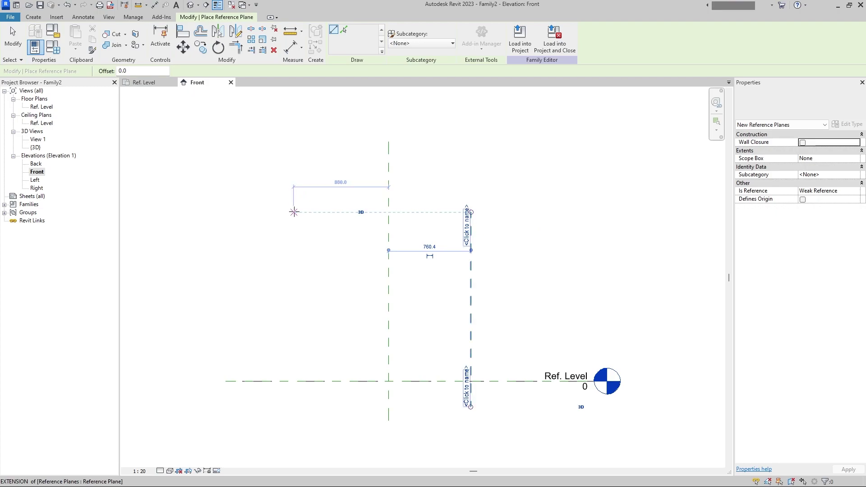
click(295, 212)
click(293, 422)
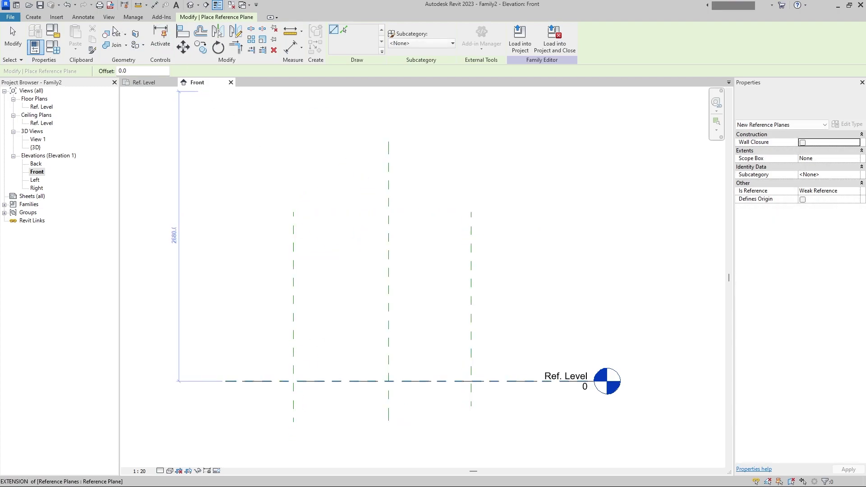
Dimension the three vertical reference planes in one aligned string below the Ref. Level and make its segments equal.
click(83, 17)
click(35, 36)
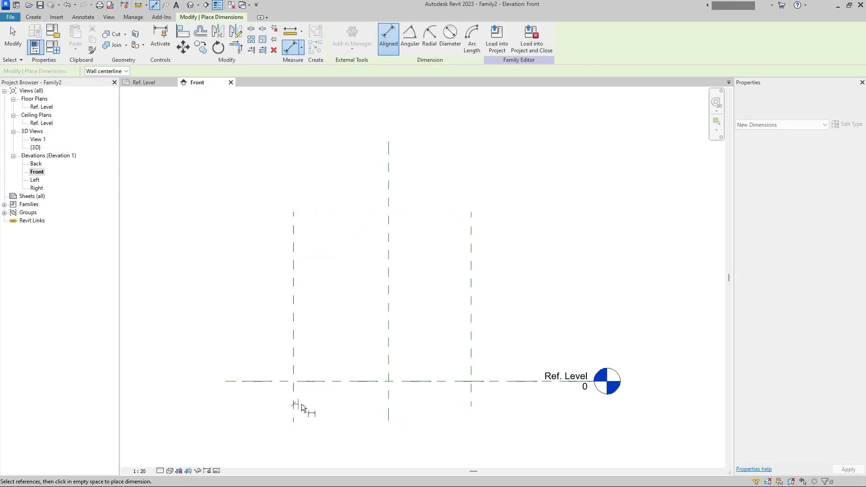
click(299, 404)
click(388, 402)
click(471, 400)
click(420, 442)
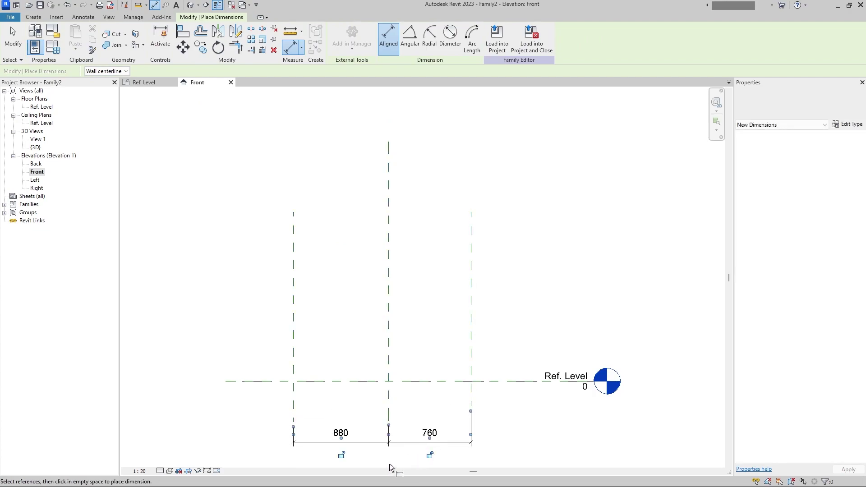
middle_drag(429, 379, 420, 283)
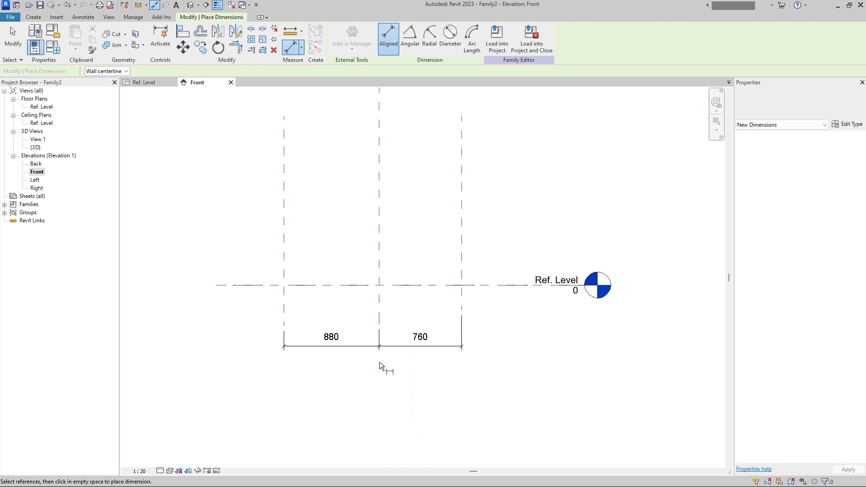
key(Escape)
key(Escape)
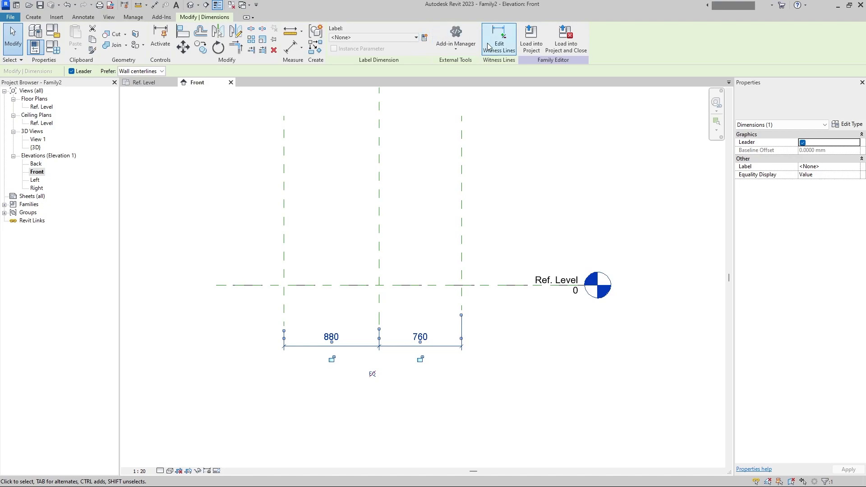
click(372, 374)
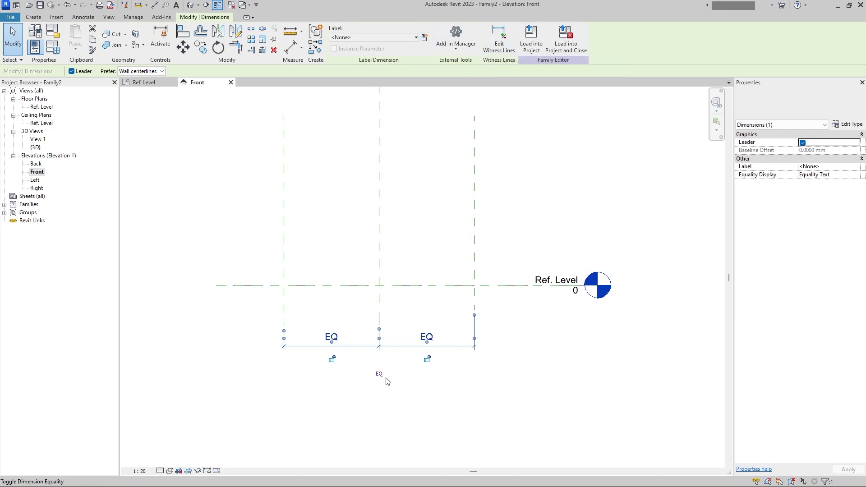
key(Escape)
Add an overall aligned dimension between the two outer vertical reference planes, below the equality dimension.
click(80, 18)
click(57, 37)
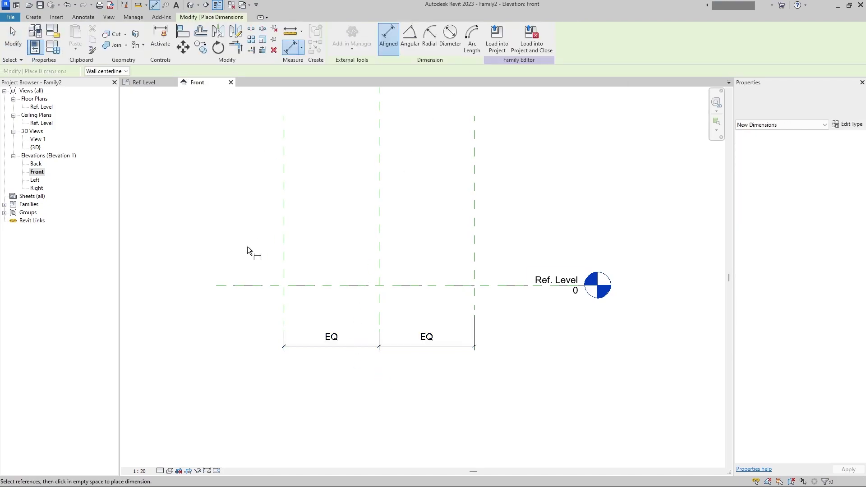
click(284, 258)
click(474, 263)
click(415, 399)
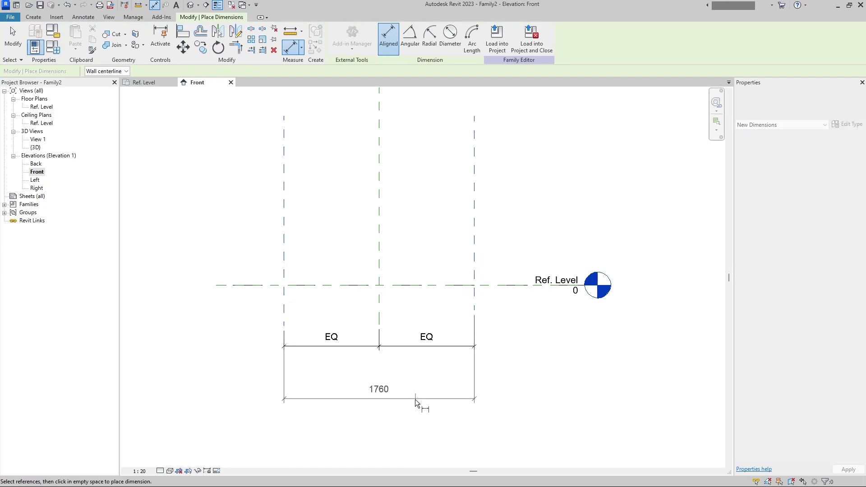
key(Escape)
Label the overall width dimension with a new instance family parameter named PiX_Vessel_Diameter.
click(425, 37)
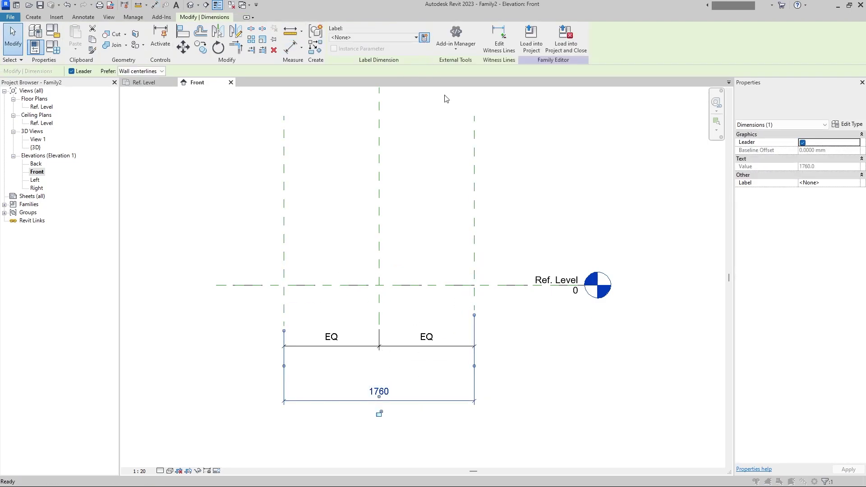
click(777, 310)
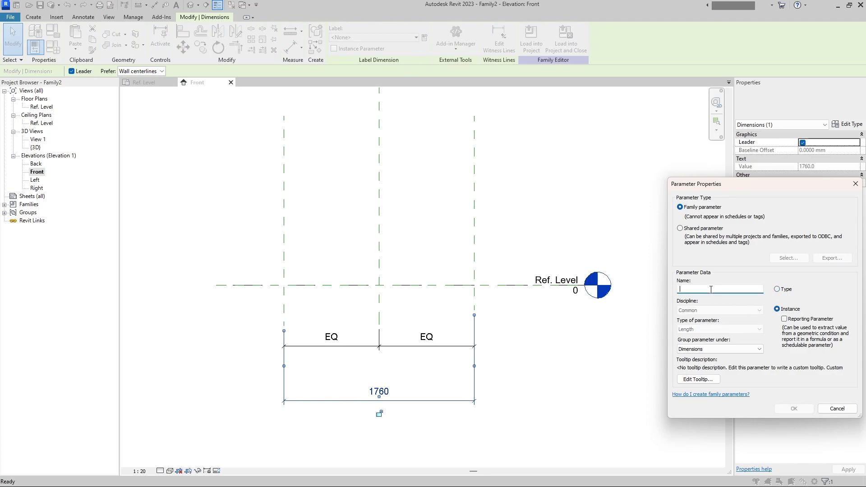
text(PiX)
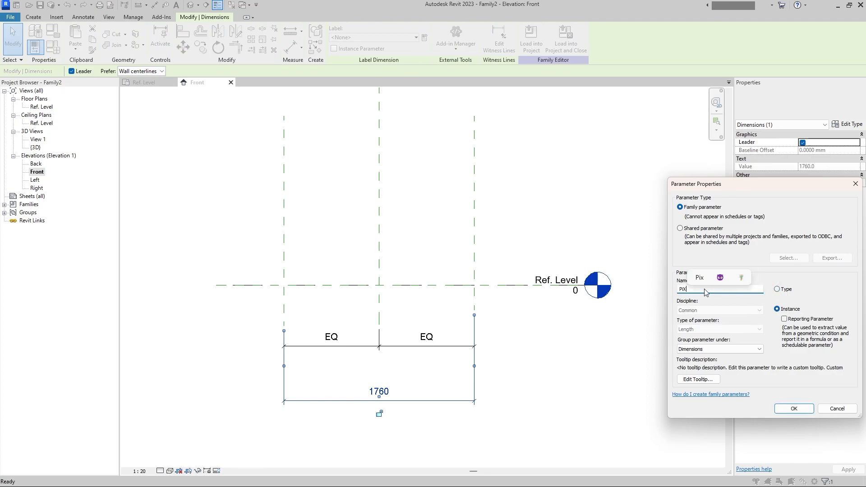
text(_Vessel)
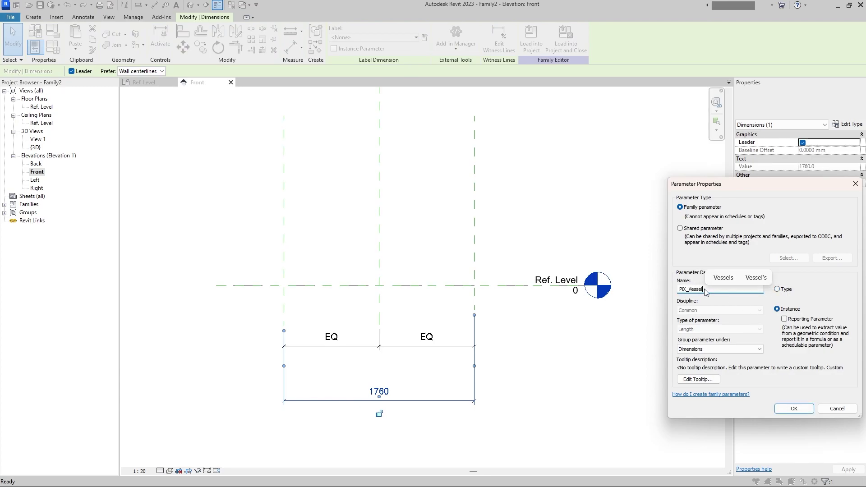
text(_Diameter)
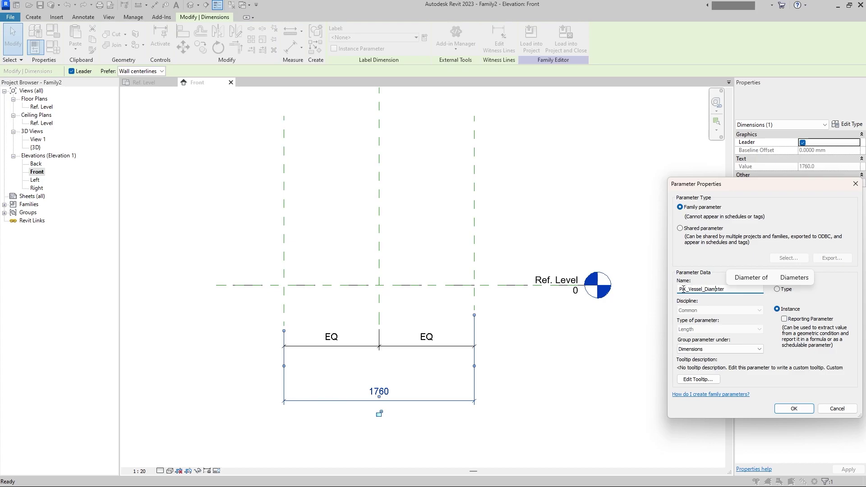
key(ctrl+z)
key(ctrl+z)
key(ctrl+c)
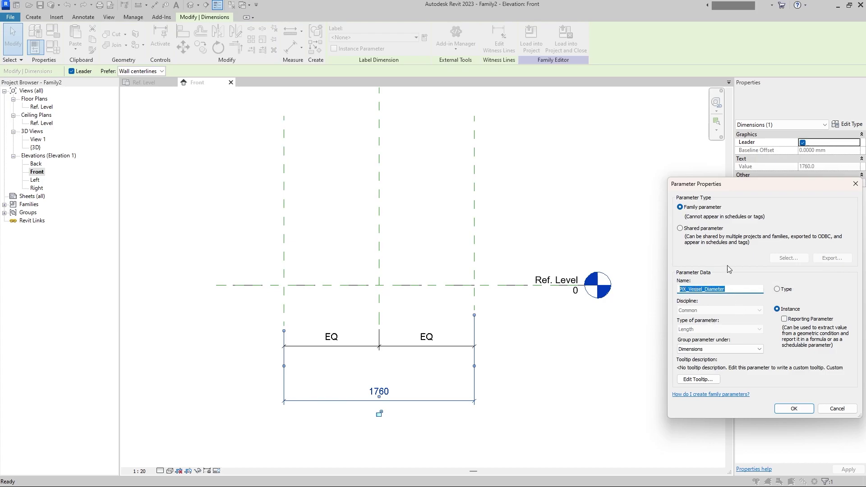
click(793, 409)
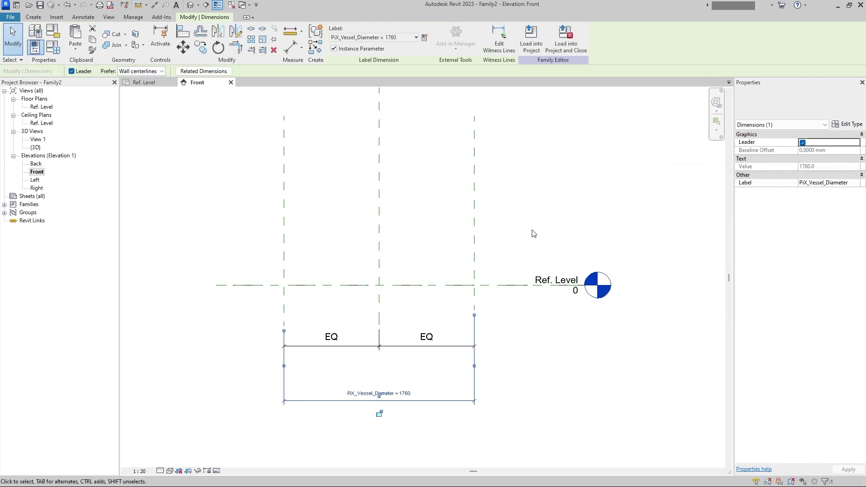
key(Escape)
Draw three horizontal reference planes across the vertical ones, the first about 1436 mm above the Ref. Level and the second 300 mm higher.
click(34, 18)
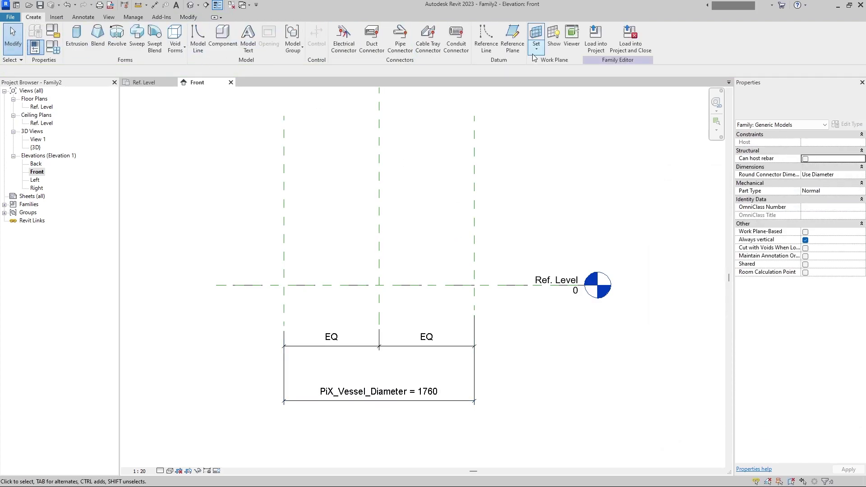
click(512, 37)
middle_drag(386, 168, 382, 195)
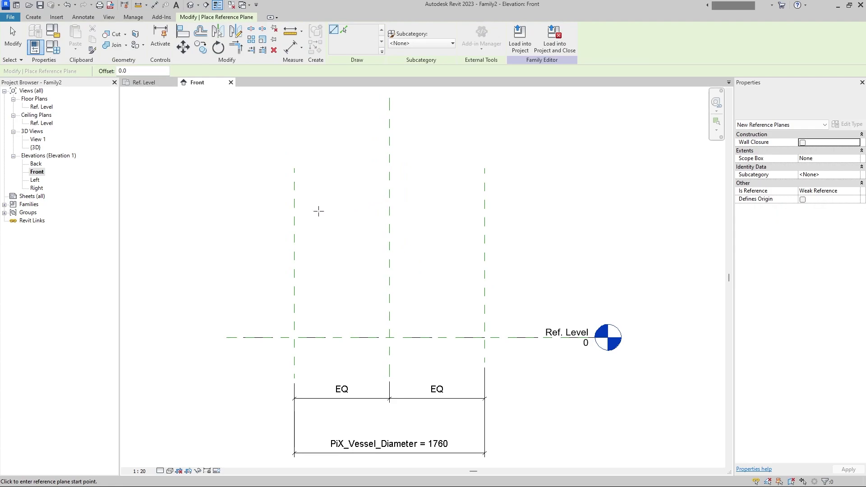
click(253, 182)
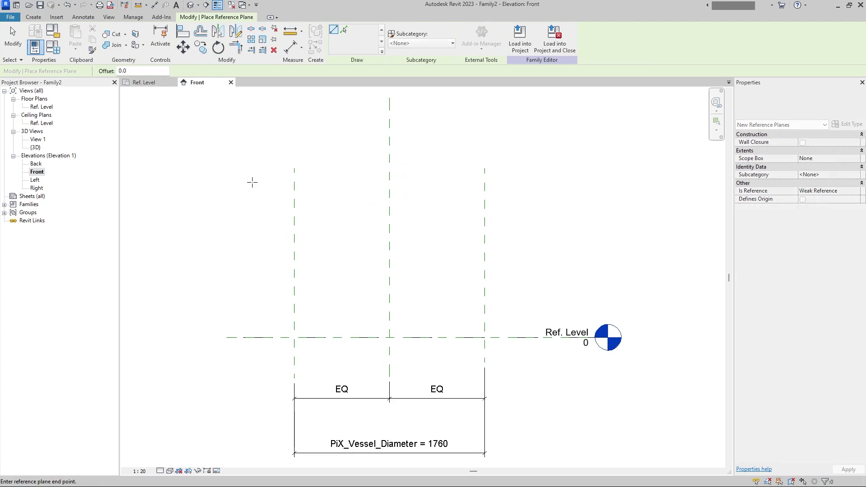
click(531, 183)
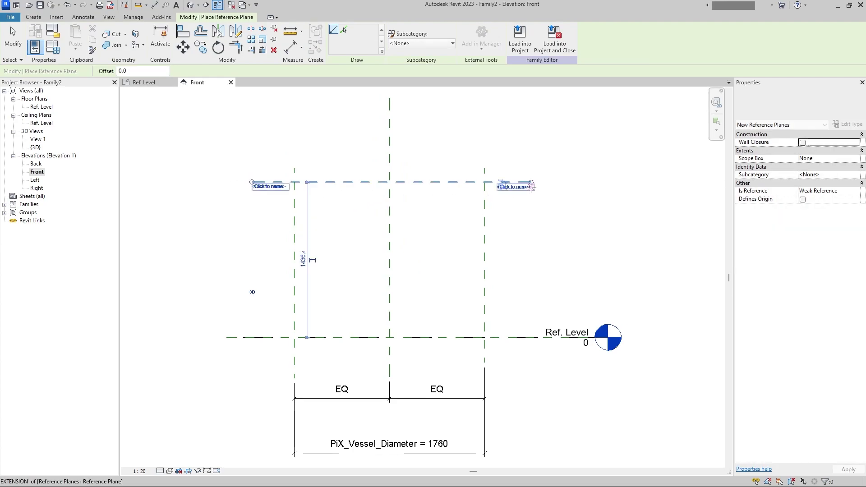
click(252, 150)
click(531, 149)
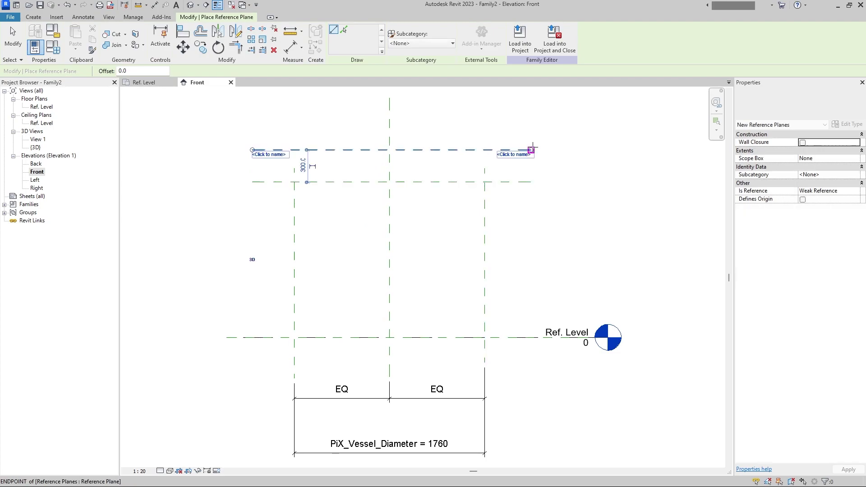
middle_drag(253, 117, 265, 148)
click(264, 150)
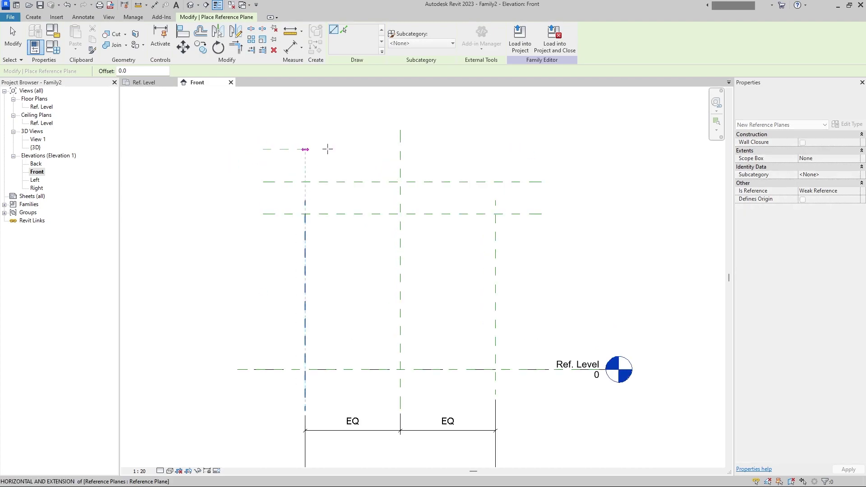
click(542, 149)
key(Escape)
key(Escape)
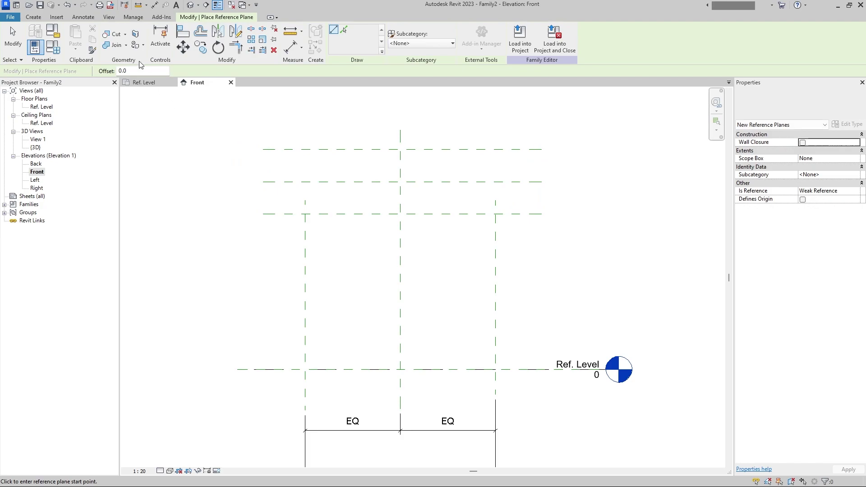
Add an aligned dimension between the lowest of the three new horizontal reference planes and the Ref. Level.
click(83, 17)
click(37, 41)
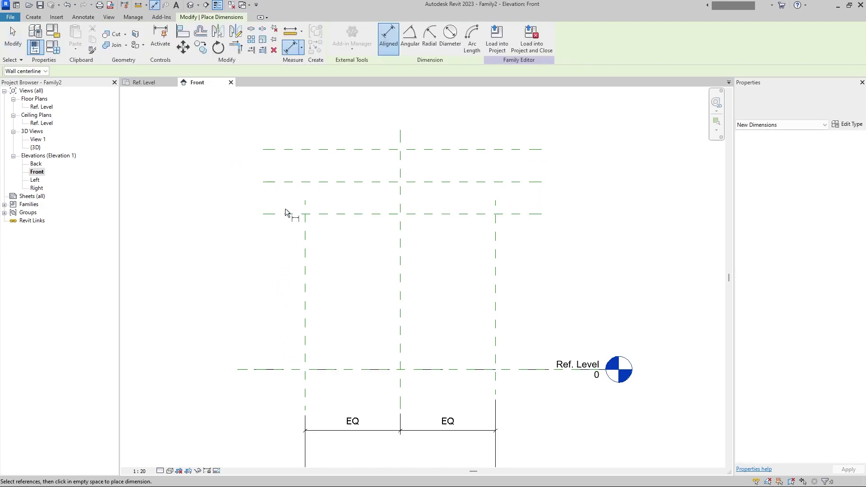
click(286, 214)
click(287, 369)
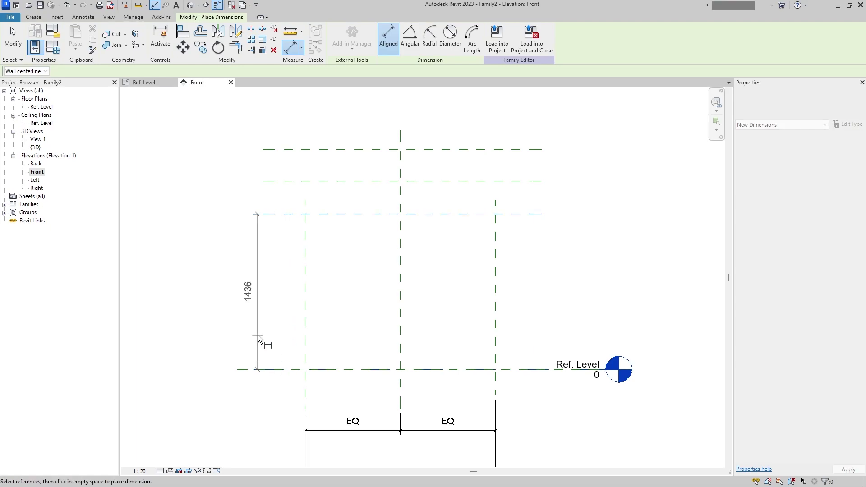
key(Escape)
key(Escape)
Label the vertical dimension with a new instance family parameter named PiX_Vessel_LiquidLevel.
click(259, 289)
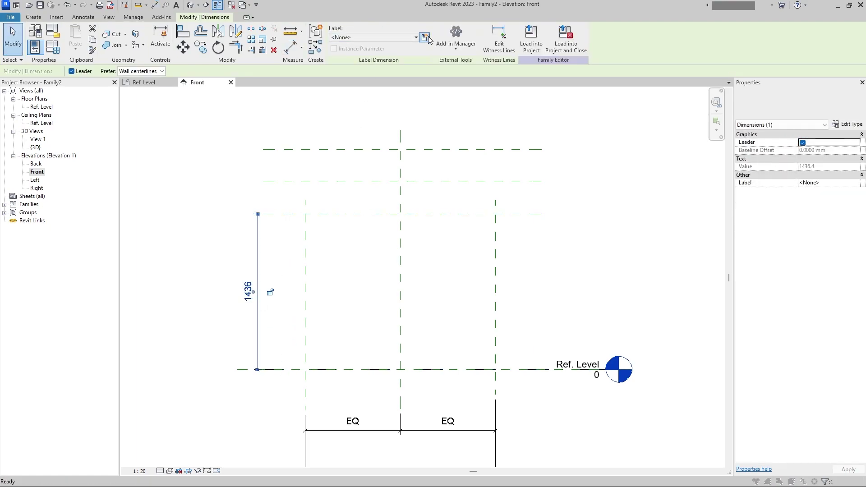
click(424, 37)
click(777, 309)
click(751, 290)
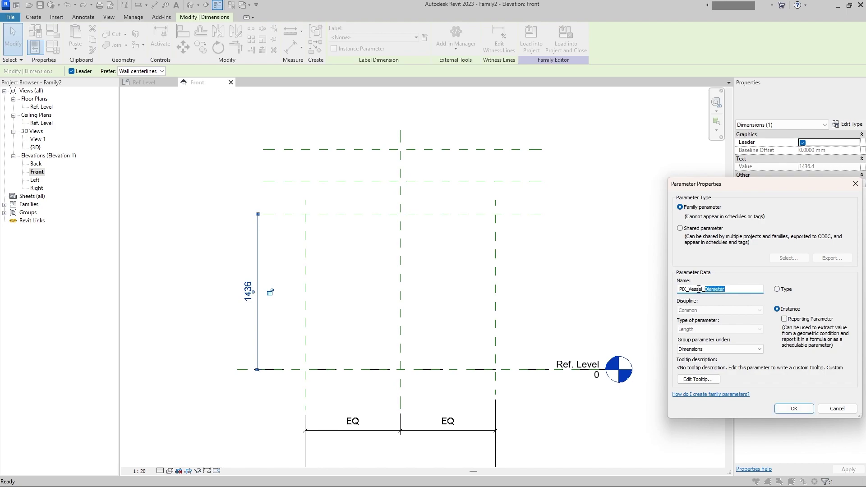
text(LiquidLevel)
click(779, 412)
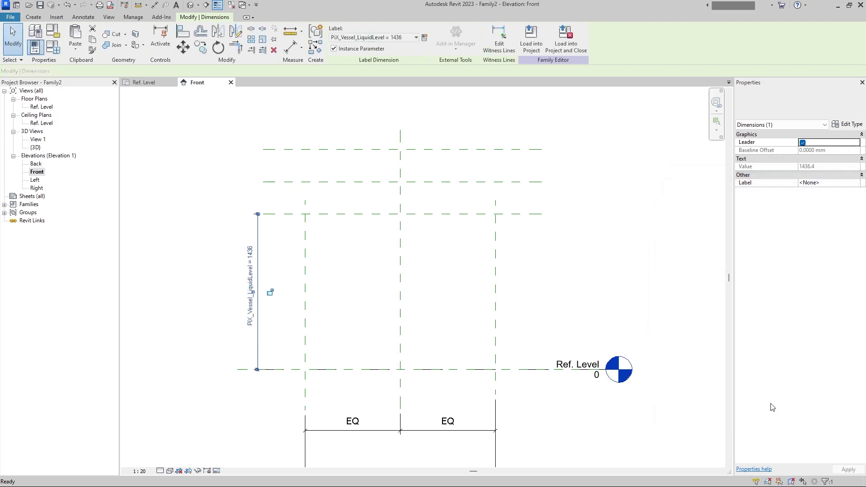
click(346, 304)
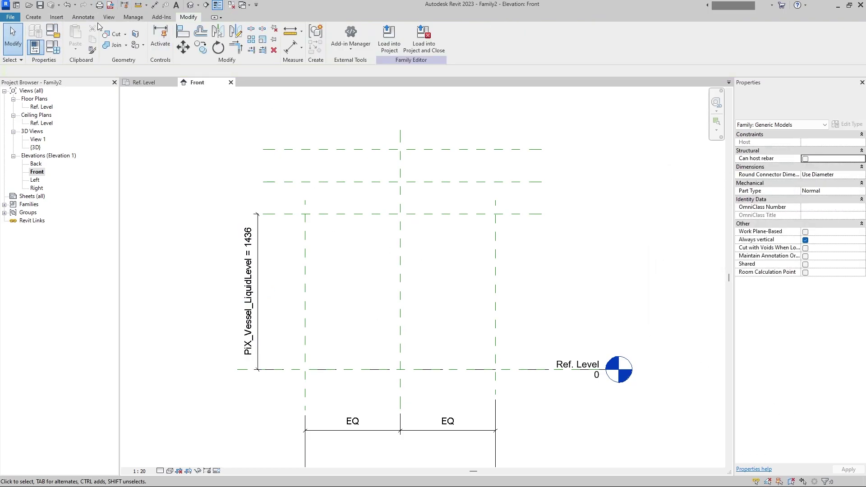
Add an aligned dimension between the middle of the three upper horizontal reference planes and the Ref. Level, outside the liquid level dimension.
click(138, 5)
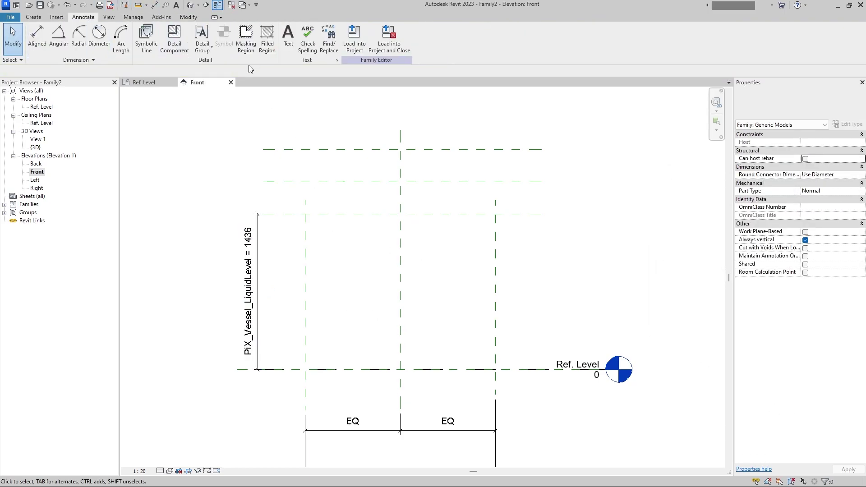
click(275, 182)
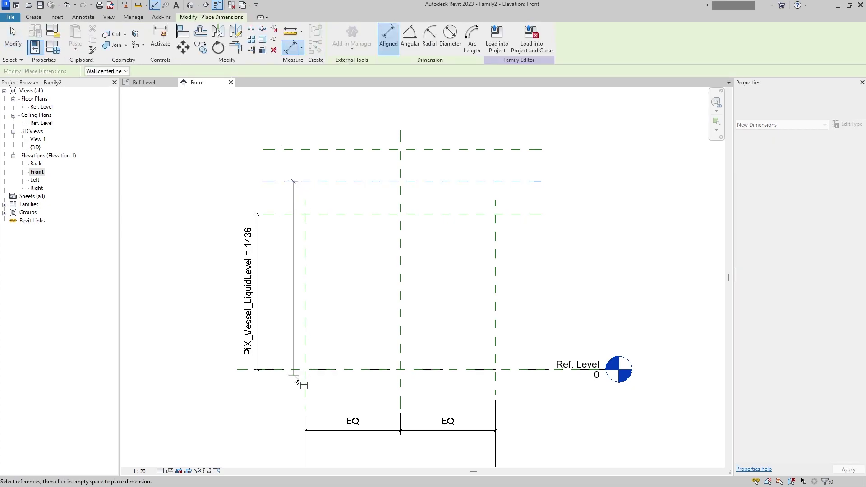
click(294, 370)
click(228, 331)
key(Escape)
key(Escape)
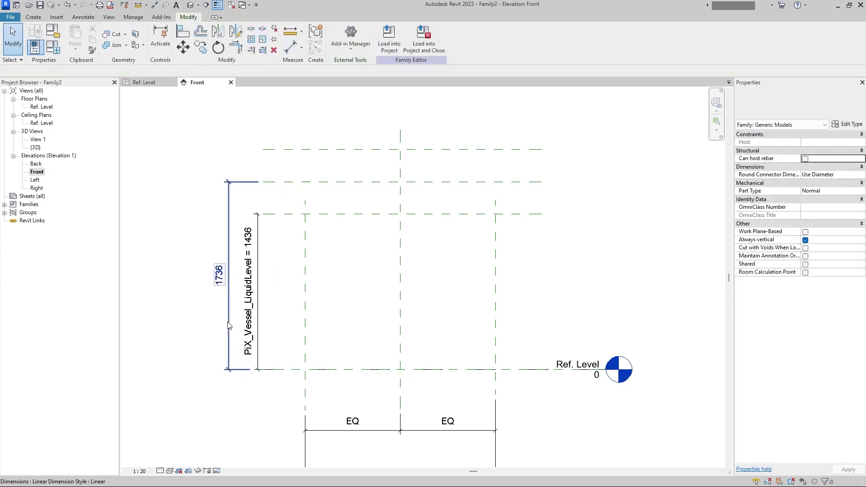
Label the new vertical dimension with a new instance family parameter named PiX_Vessel_ShellHeigh.
click(229, 325)
click(425, 38)
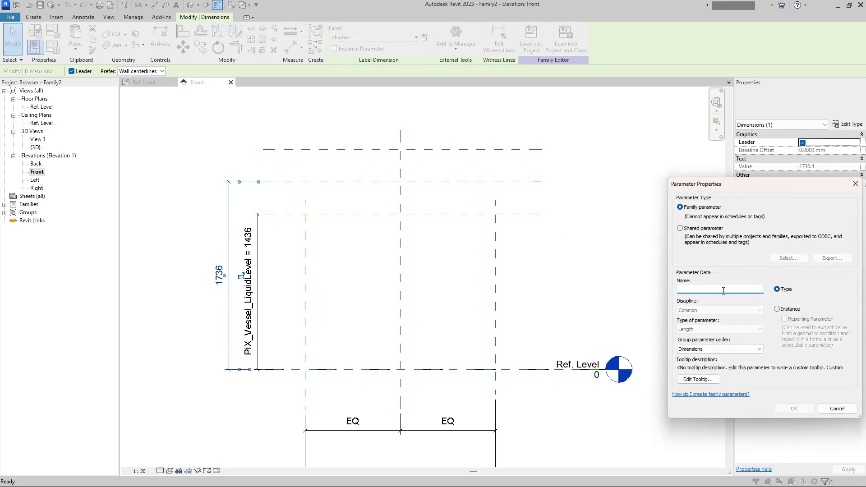
key(ctrl+v)
click(798, 309)
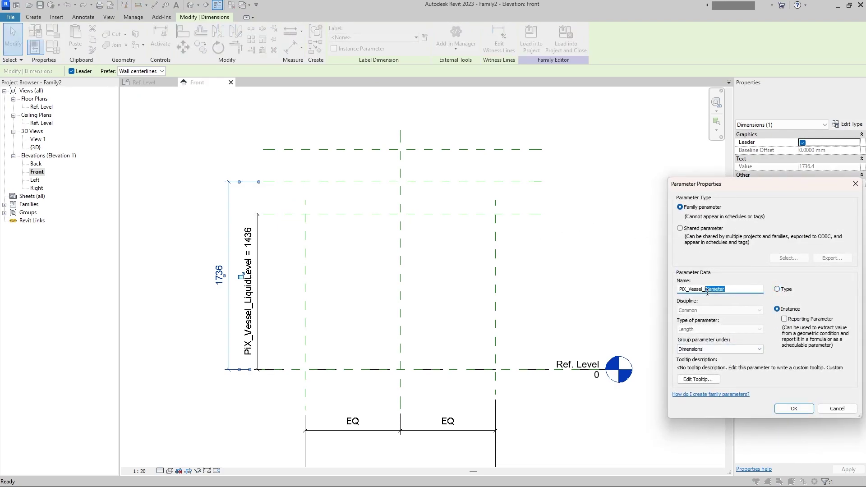
text(Shell H)
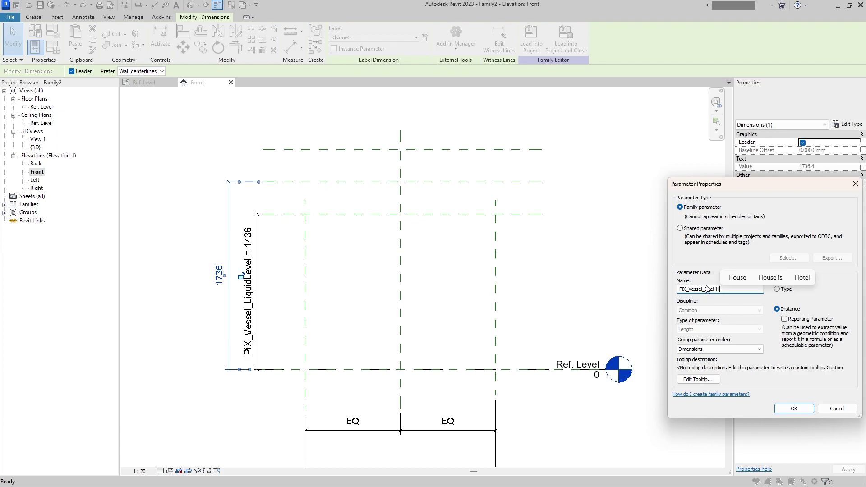
key(BackSpace)
key(BackSpace)
text(Heigh)
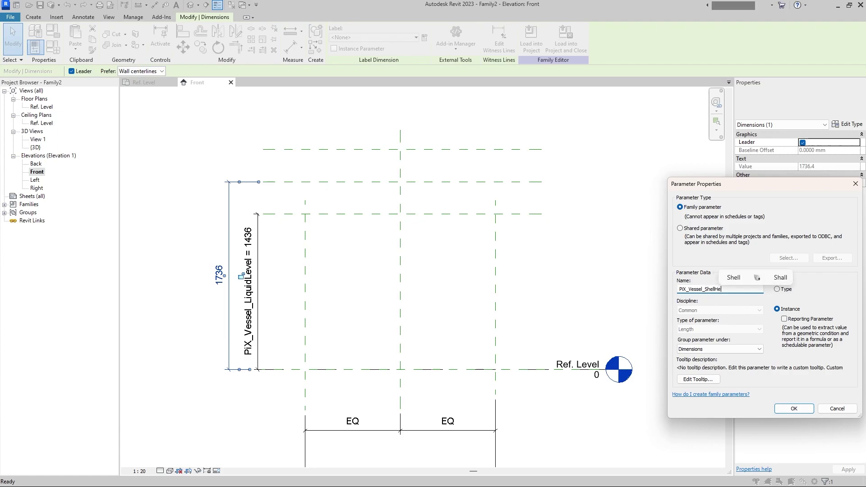
click(793, 409)
click(286, 169)
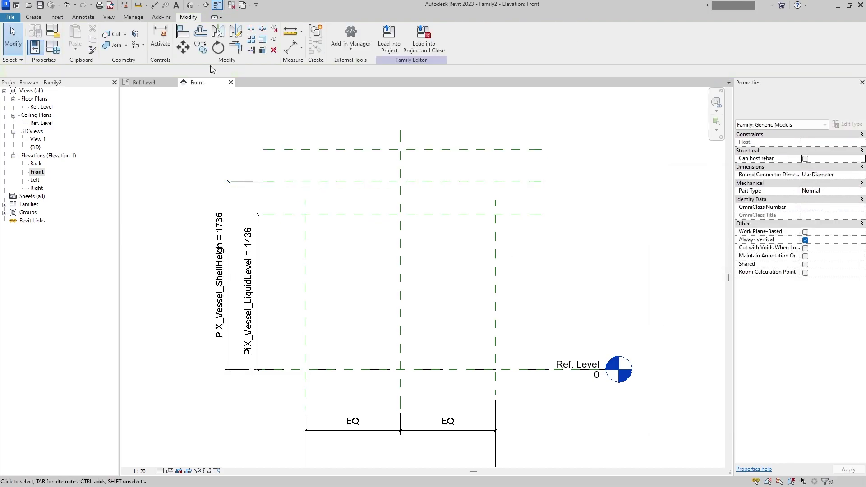
Add an aligned dimension between the two highest horizontal reference planes, in line with the shell height dimension.
click(243, 181)
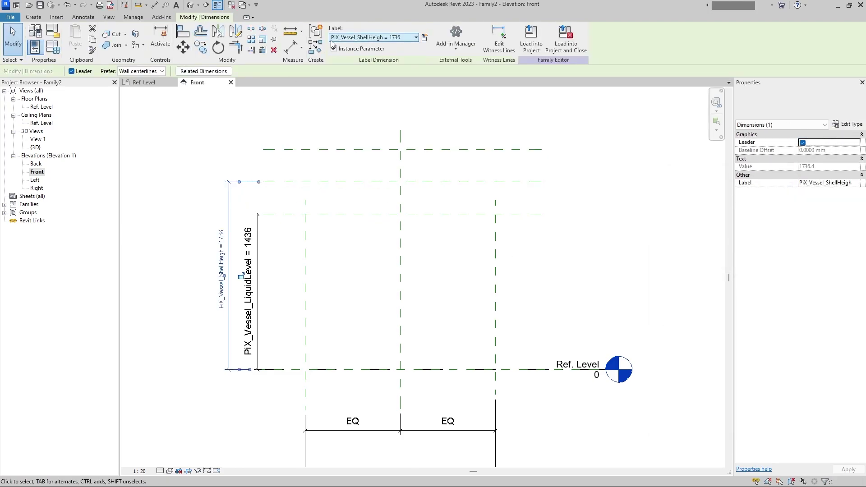
click(373, 38)
click(320, 51)
click(316, 46)
click(293, 150)
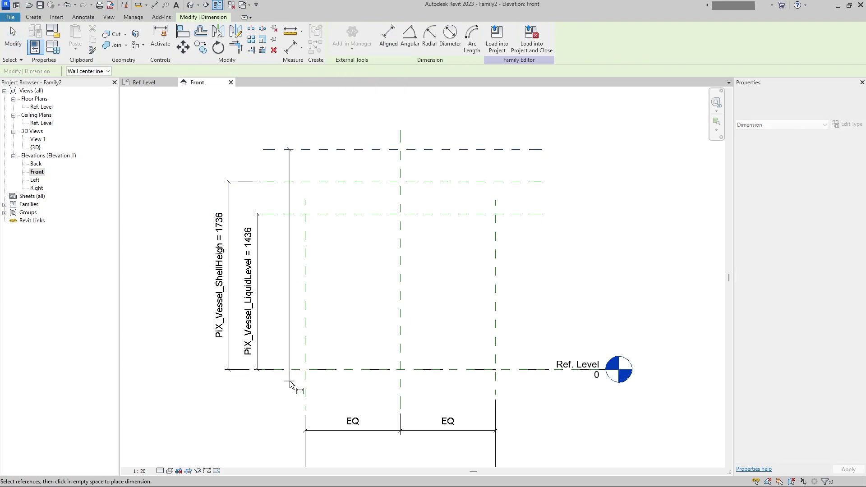
click(281, 183)
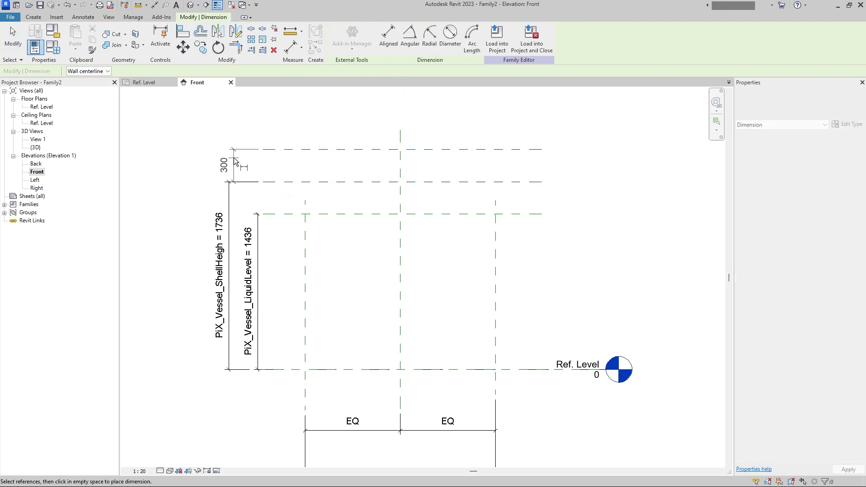
click(234, 158)
key(Escape)
key(Escape)
Label the dimension between the two highest reference planes with a new instance family parameter named PiX_Vessel_CoverHeight.
click(242, 155)
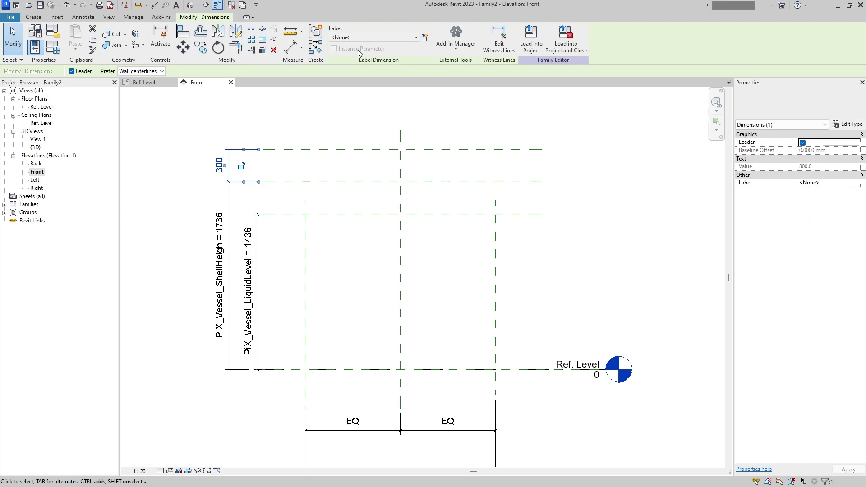
click(424, 38)
text(PiX_Vessel_Diameter)
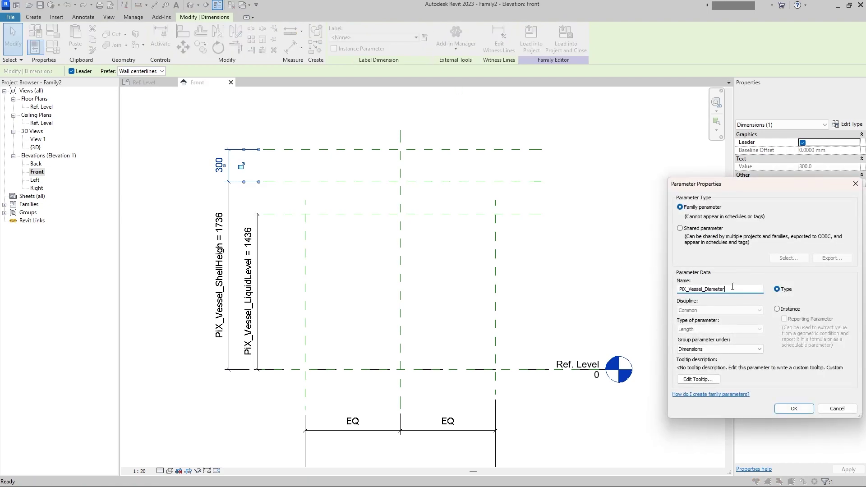
text(CoverHeight)
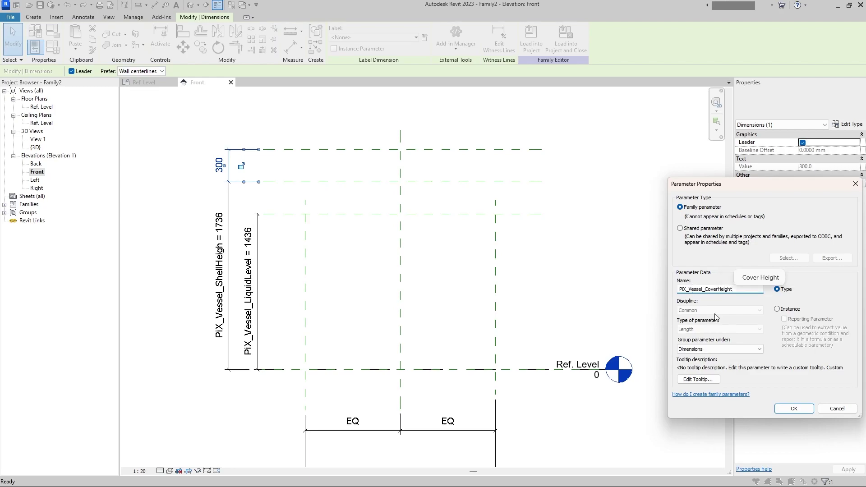
click(779, 309)
click(794, 409)
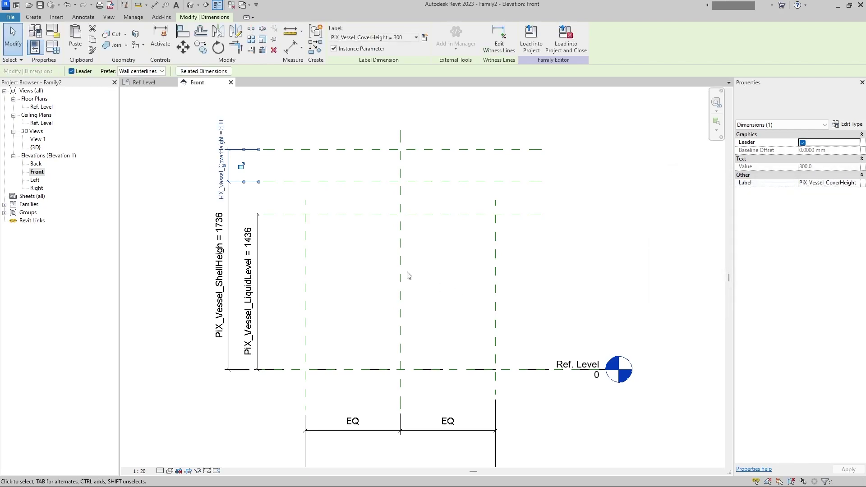
click(400, 277)
click(368, 295)
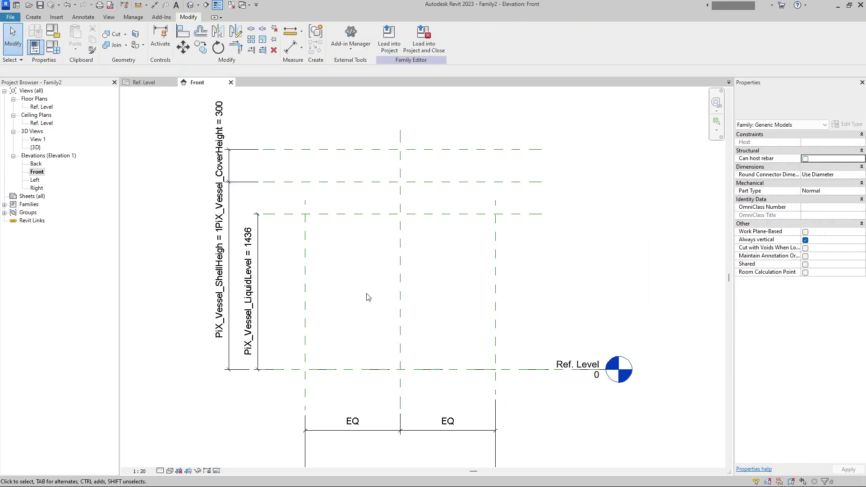
Create a new instance family parameter named PiX_Vessel_Thickness of type Length, grouped under Dimensions.
click(33, 17)
click(52, 47)
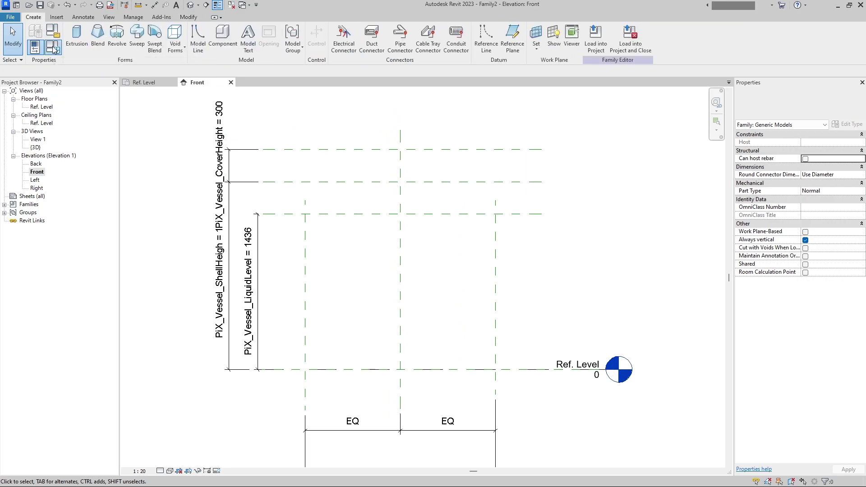
click(153, 455)
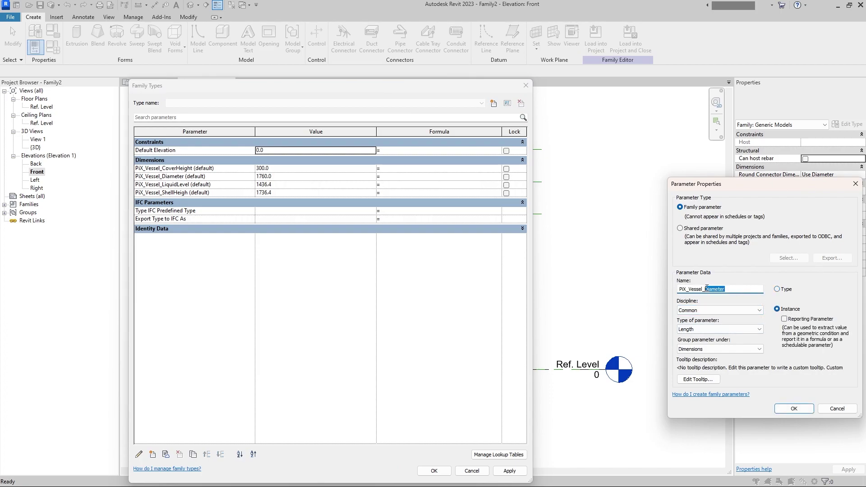
text(PiX_Vessel_Thickness)
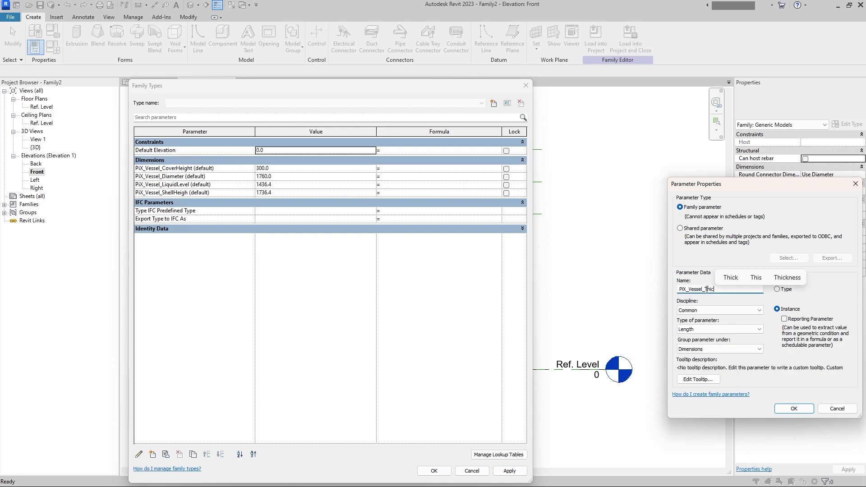
click(782, 410)
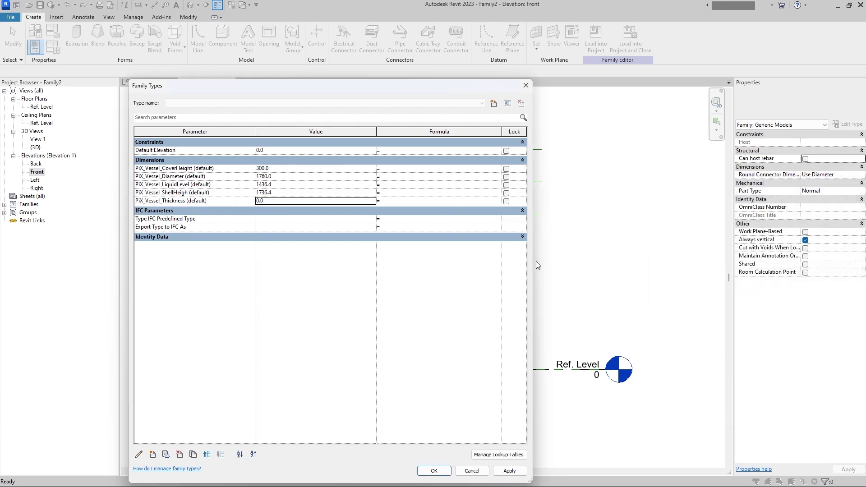
Set the family's thickness to 10, shell height to 1800, liquid level to 1500 and diameter to 3000, and apply the values.
click(292, 193)
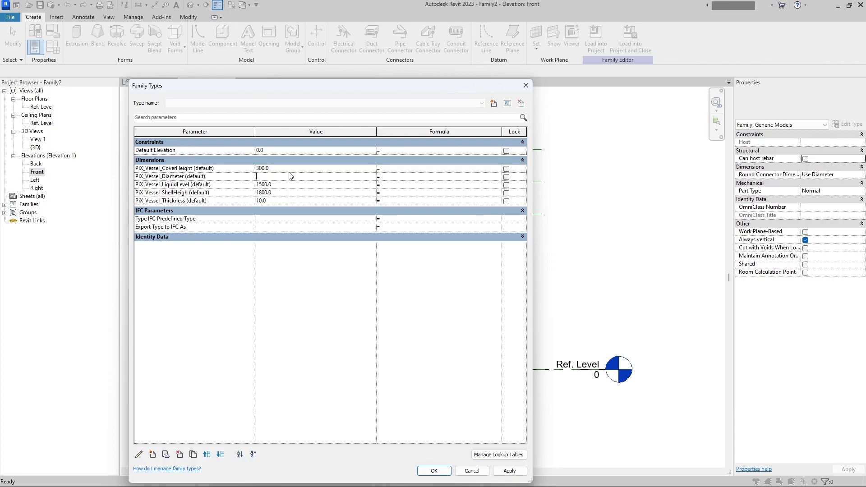
click(509, 471)
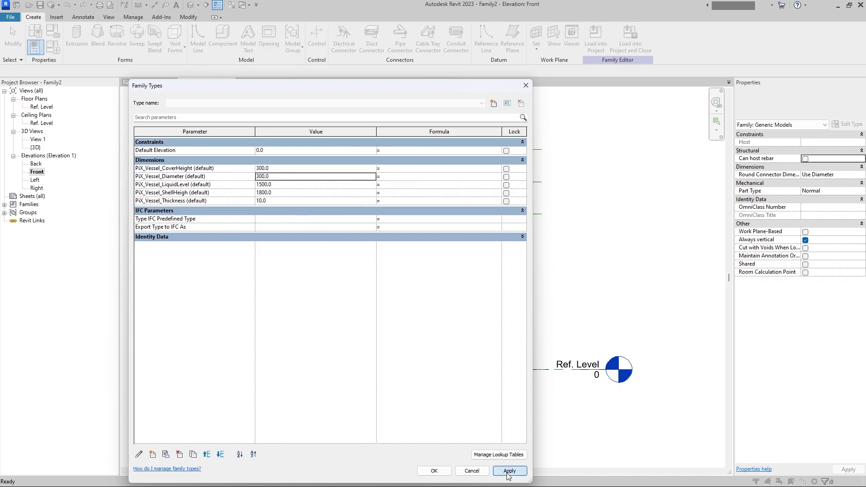
click(291, 176)
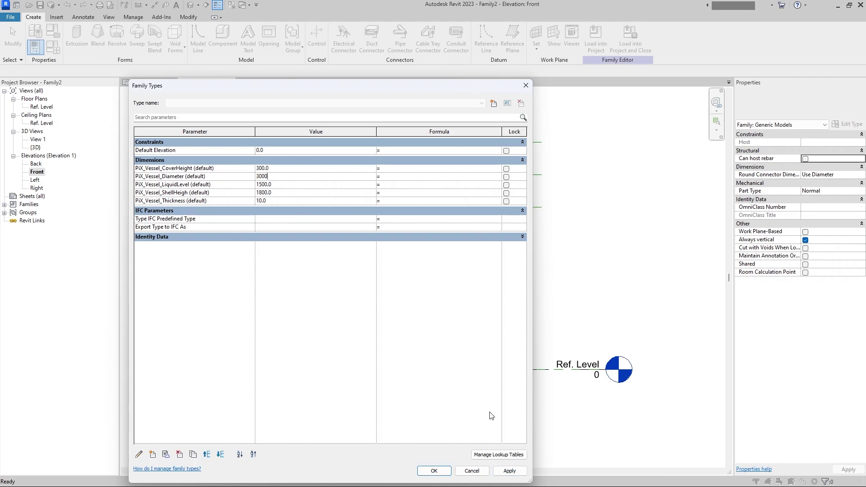
text(3000)
click(509, 471)
click(433, 470)
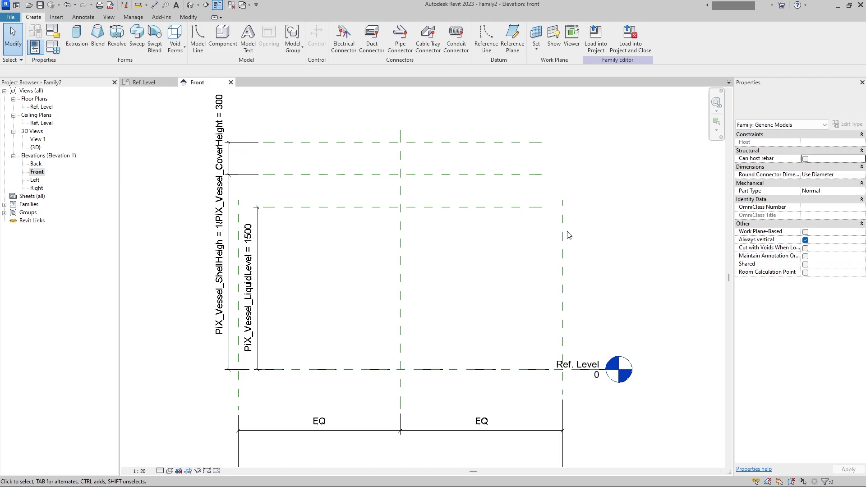
Move the shell height, cover height and liquid level dimension lines outward, clear of the outer vertical reference plane.
middle_drag(340, 266, 385, 255)
click(272, 310)
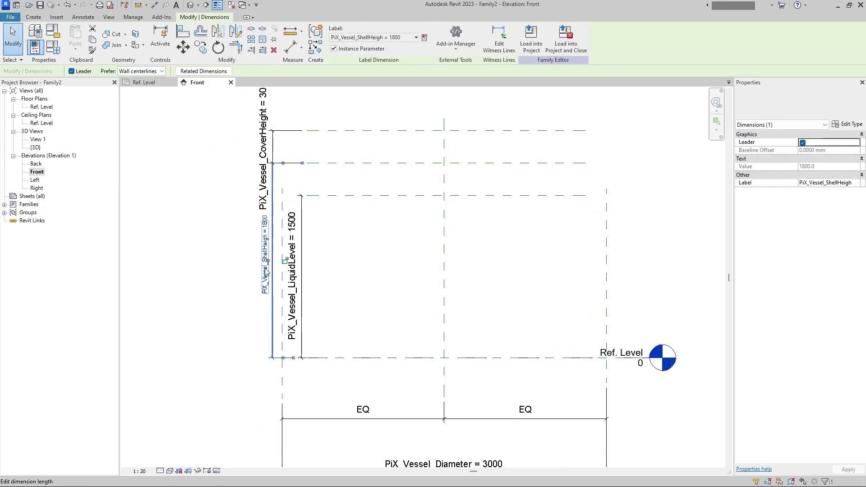
drag(272, 310, 213, 310)
click(272, 137)
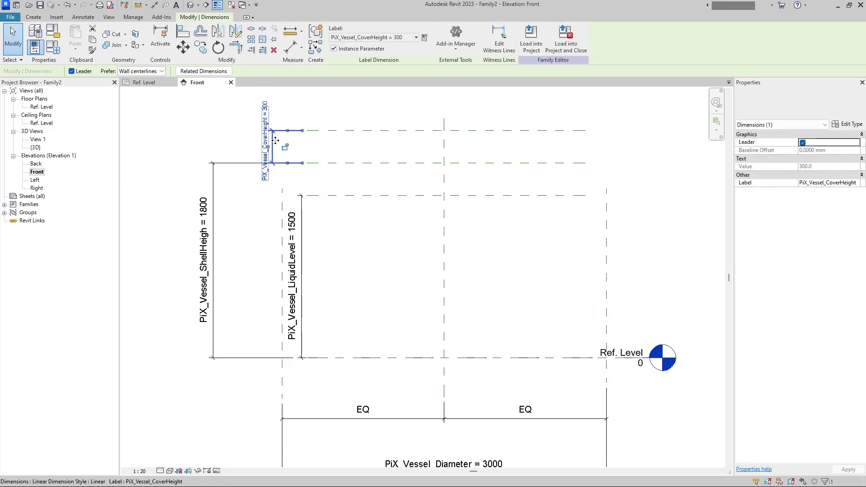
drag(273, 137, 214, 137)
click(302, 271)
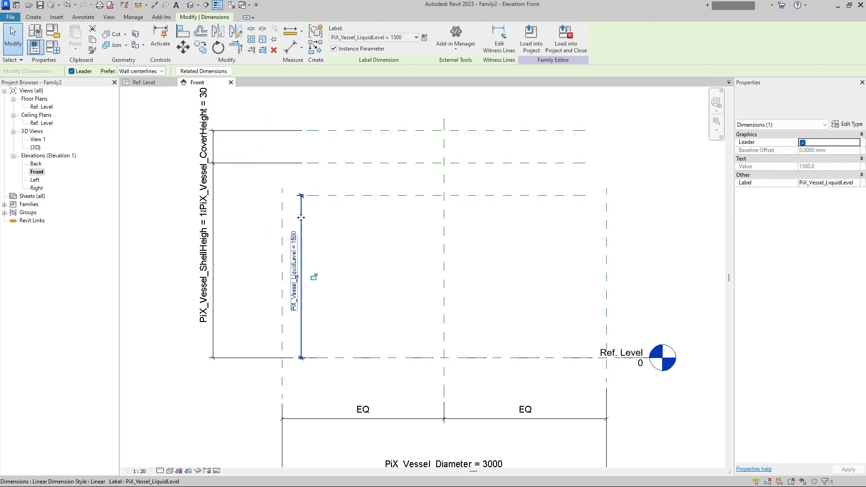
drag(302, 270, 244, 222)
click(354, 294)
middle_drag(354, 294, 350, 319)
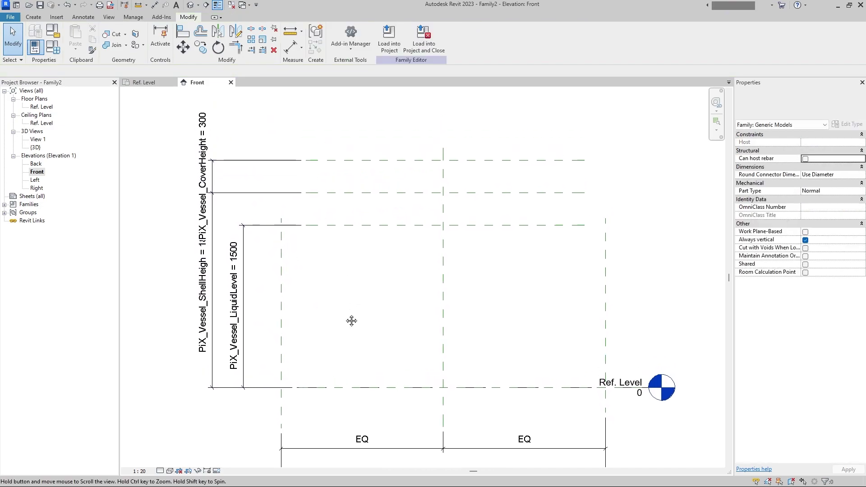
Start a Revolve and sketch a boundary rectangle about 65 mm wide outside the left vertical plane, locked to the Ref. Level and liquid level plane.
click(89, 17)
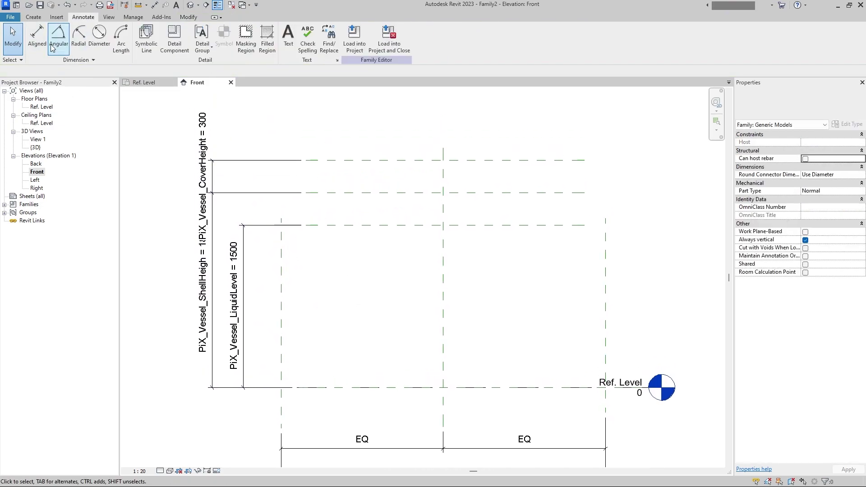
click(41, 17)
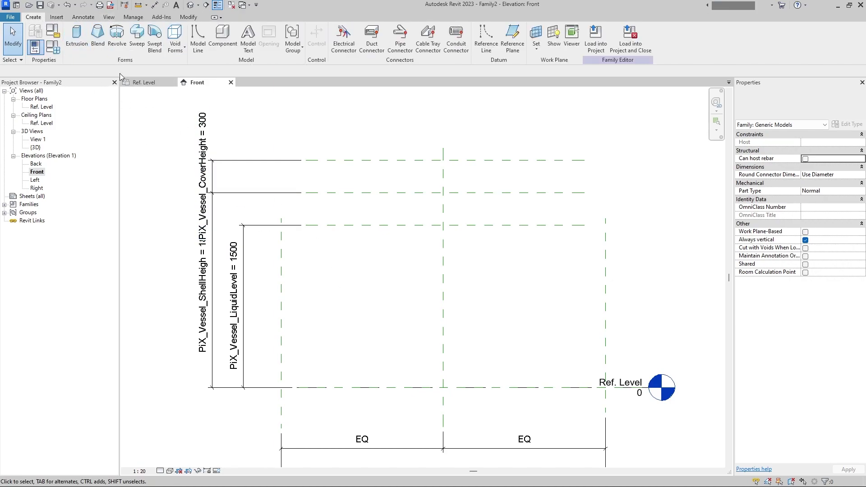
click(117, 38)
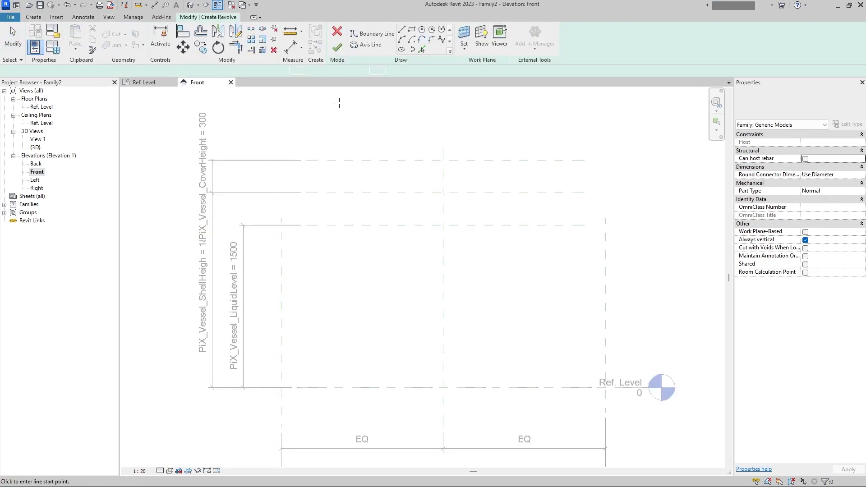
click(412, 29)
click(280, 387)
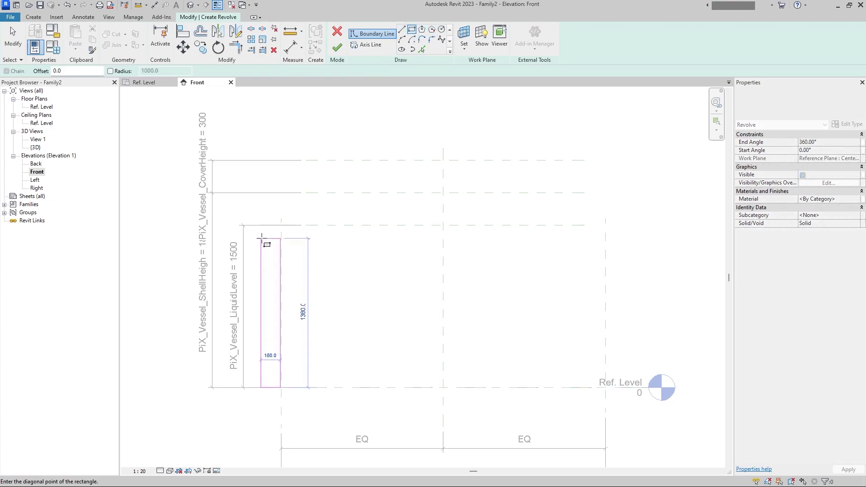
click(273, 225)
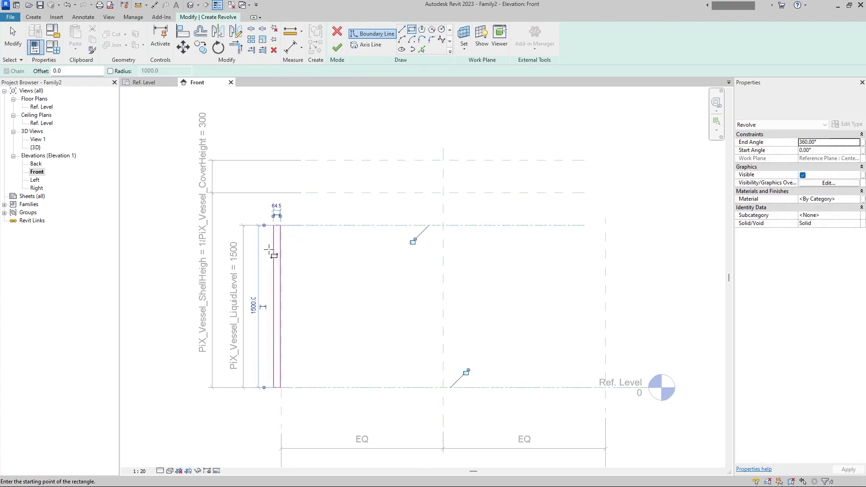
click(413, 241)
click(467, 372)
Align the inner vertical edge of the boundary rectangle with the left vertical reference plane.
scroll(296, 332, up, 2)
key(a)
key(l)
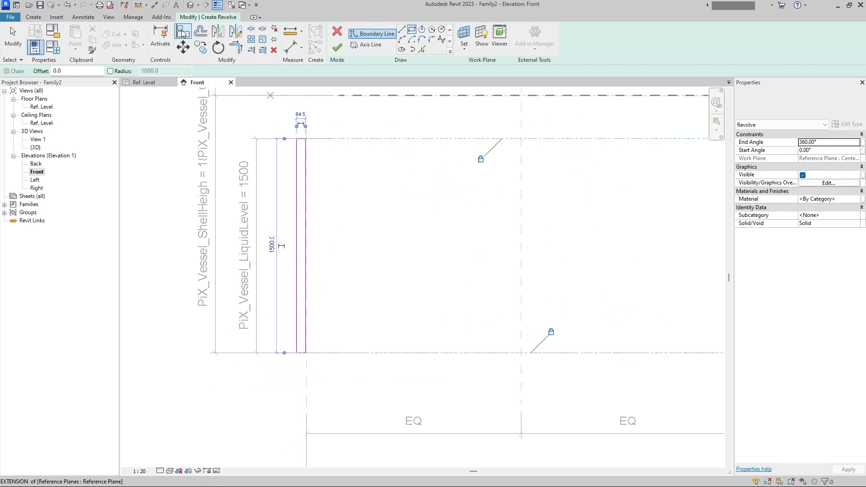
click(305, 361)
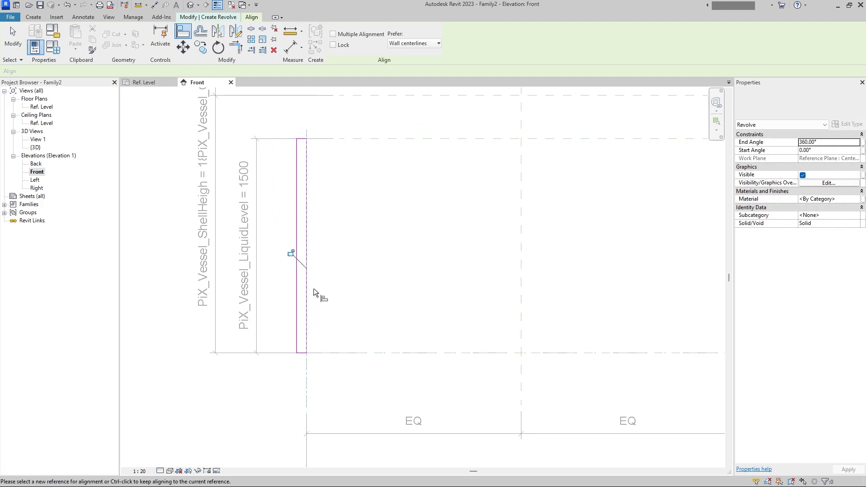
Dimension the width of the boundary rectangle and label the dimension with PiX_Vessel_Thickness.
click(83, 17)
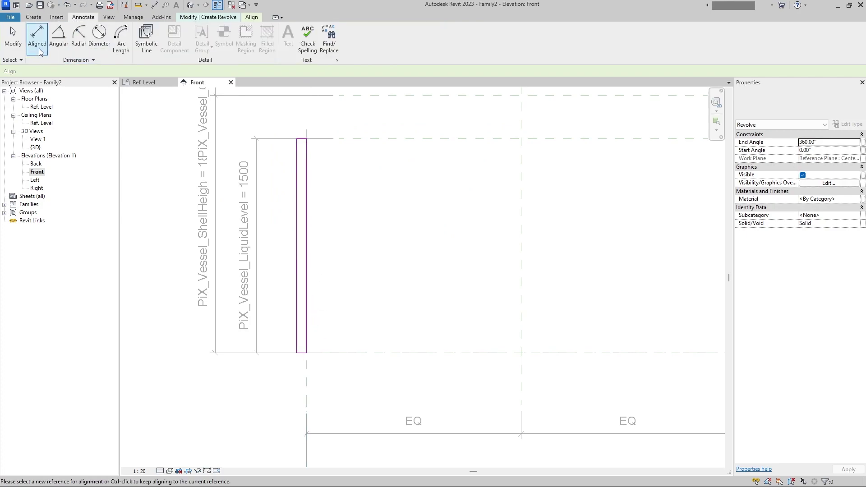
click(32, 40)
click(297, 344)
click(307, 361)
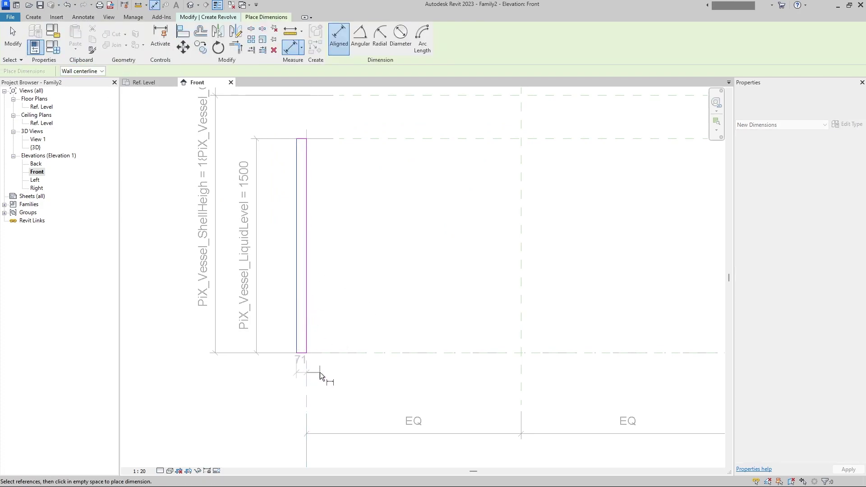
click(320, 372)
click(297, 374)
key(Escape)
click(373, 38)
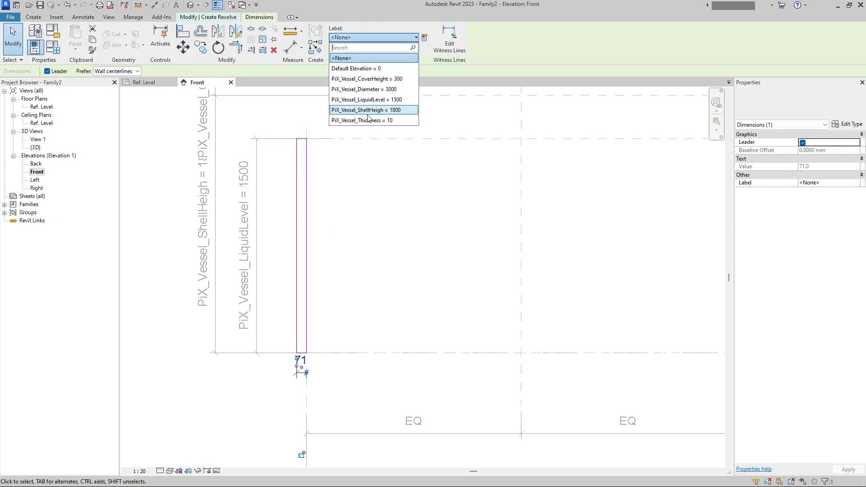
click(366, 120)
click(398, 289)
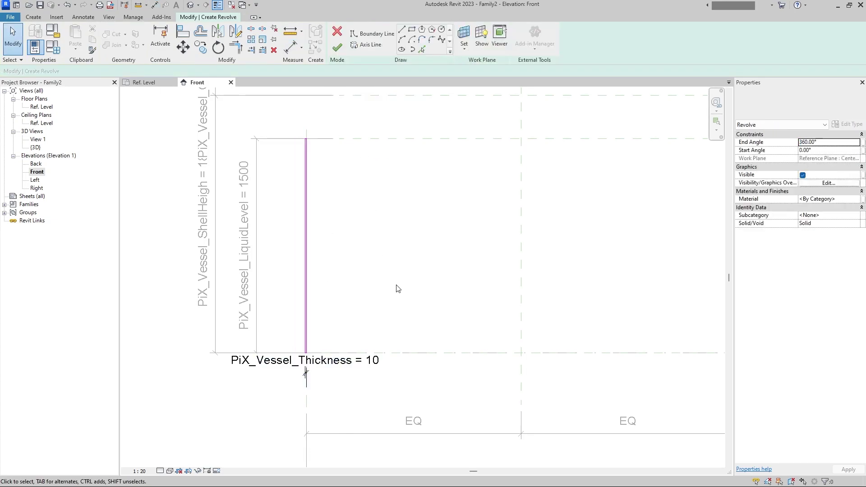
Draw a vertical axis line about 300 mm long on the center plane and finish the revolve.
click(366, 45)
click(521, 232)
click(522, 278)
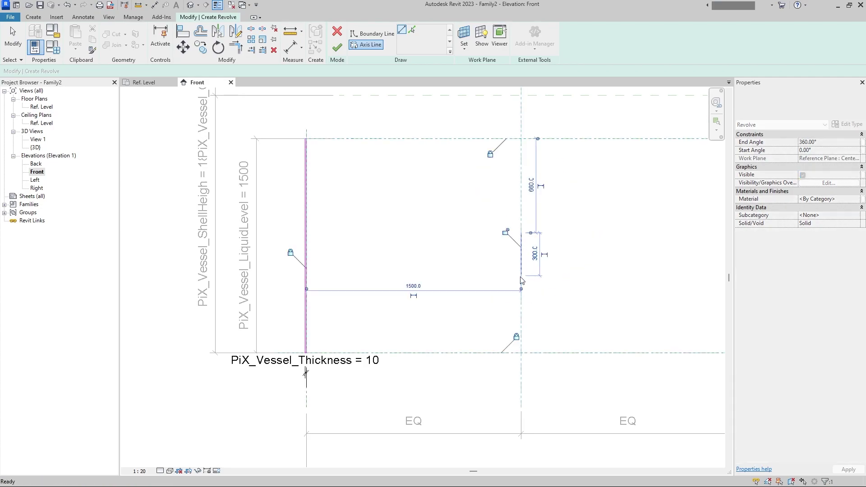
click(338, 48)
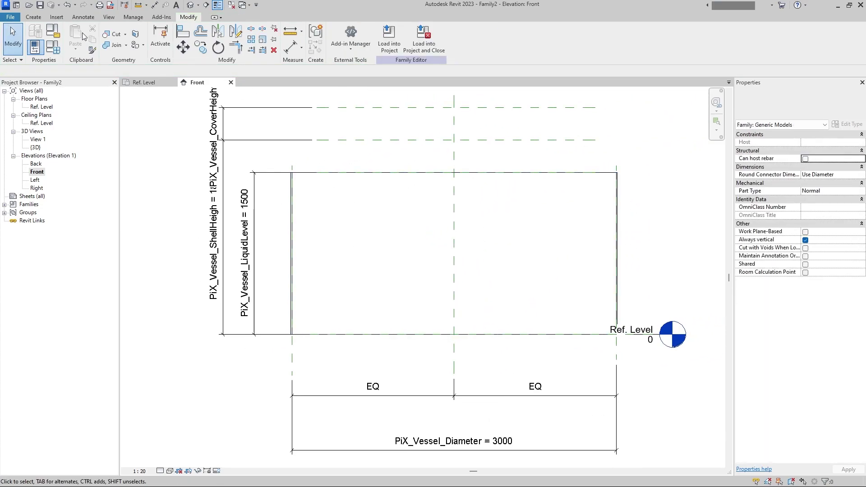
Try to move the revolved shell's upper edge away from the liquid level plane.
middle_drag(345, 203, 364, 230)
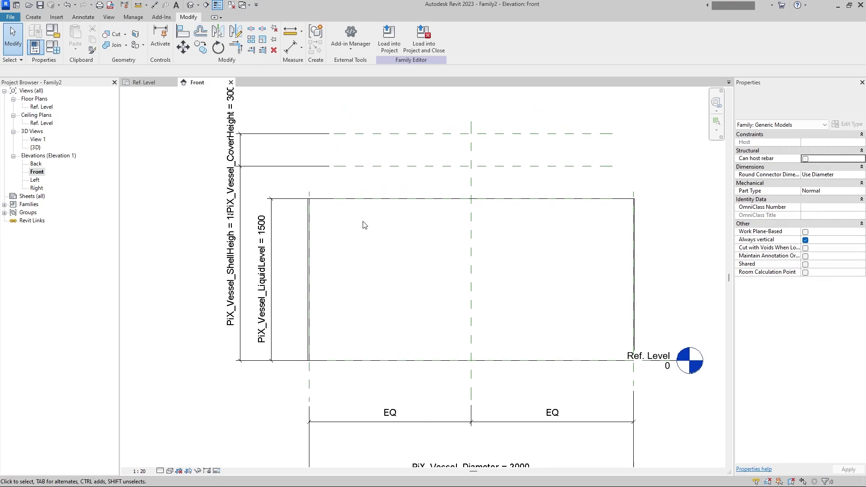
click(368, 201)
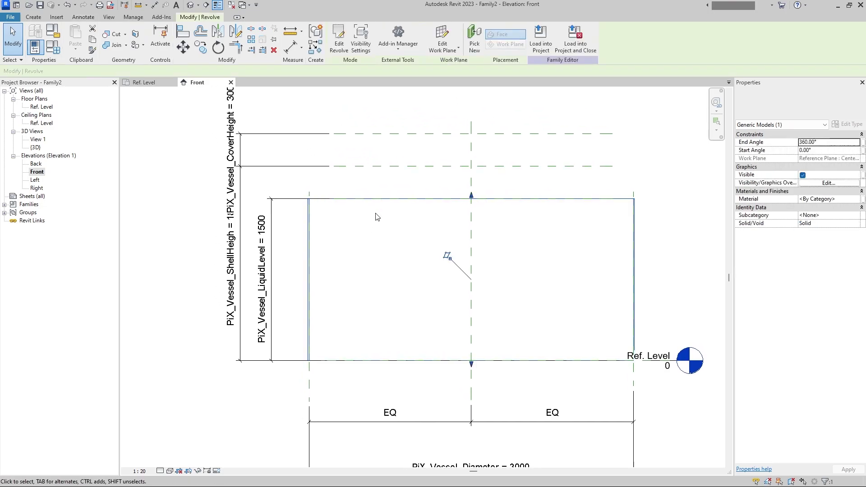
drag(480, 211, 495, 284)
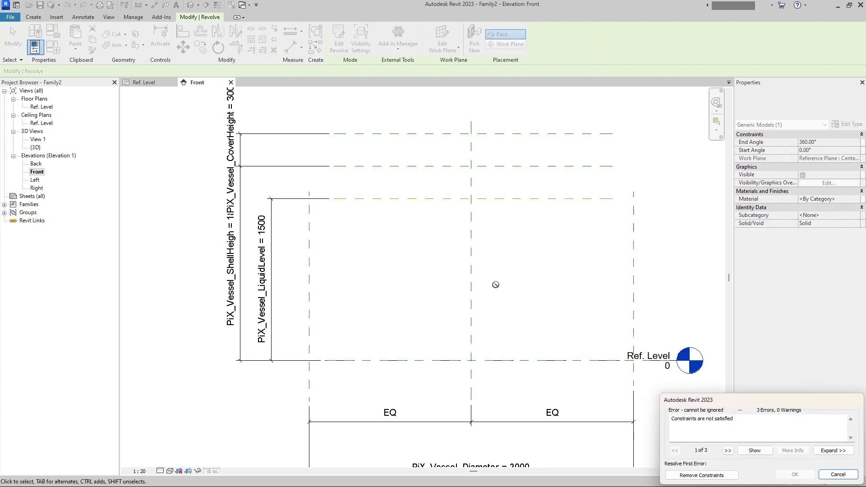
click(834, 473)
Dissociate the shell's work plane, then stretch its upper edge above the shell height plane, removing the blocking constraints.
click(496, 199)
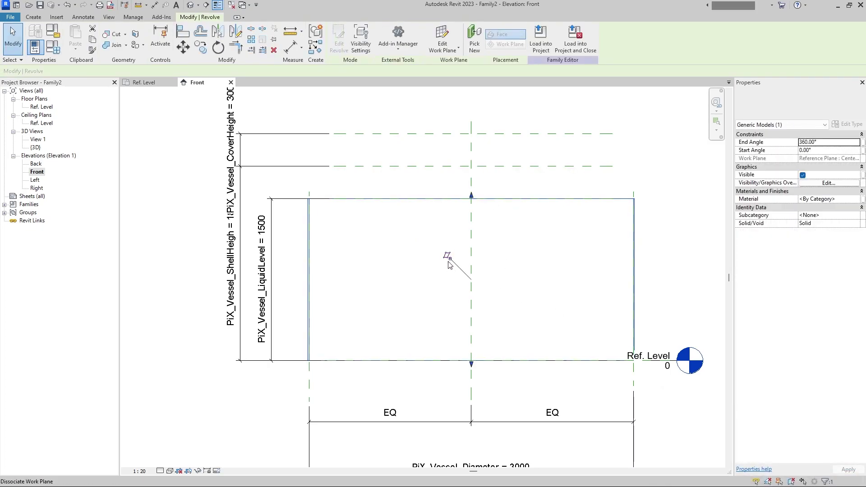
click(470, 194)
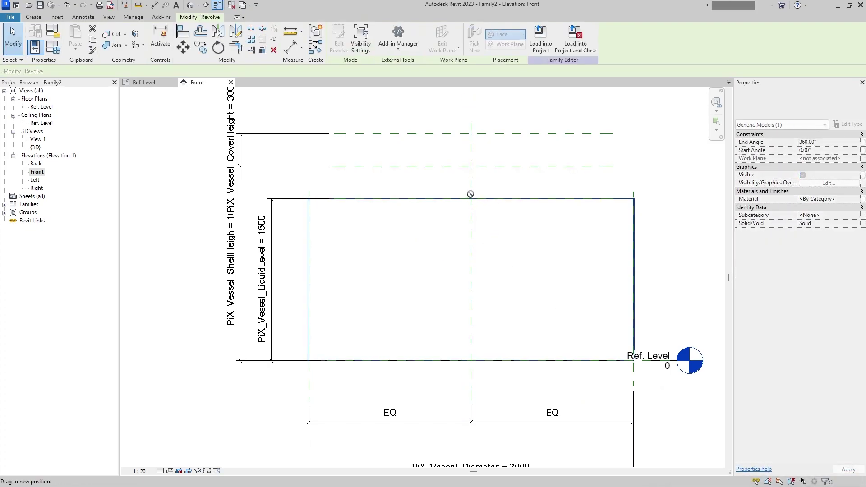
click(702, 473)
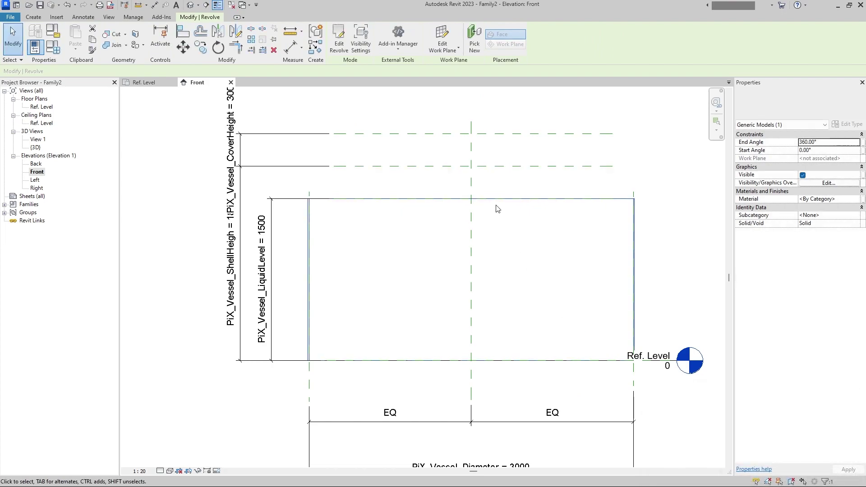
click(471, 195)
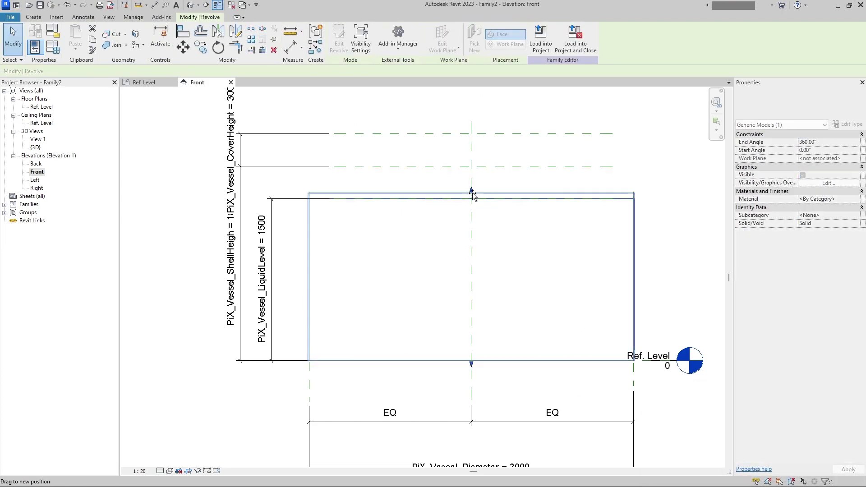
drag(472, 193, 473, 158)
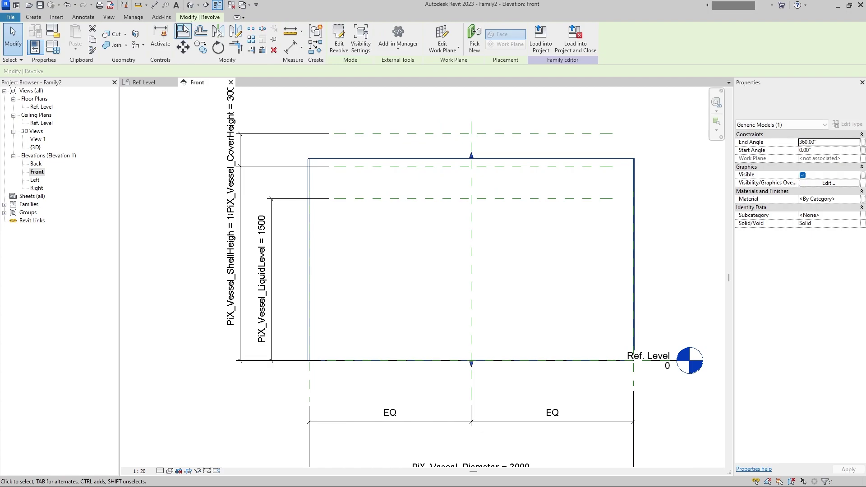
Align the shell's upper edge with the shell height reference plane.
key(a)
key(l)
click(418, 166)
click(428, 159)
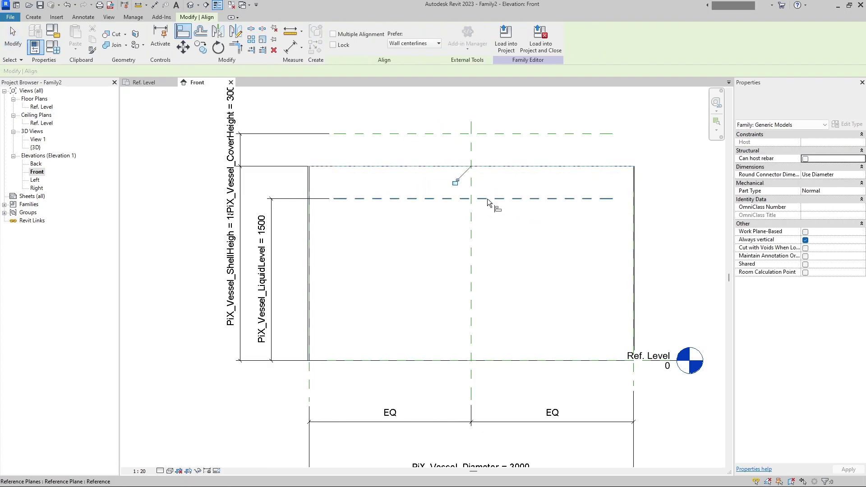
key(Escape)
key(Escape)
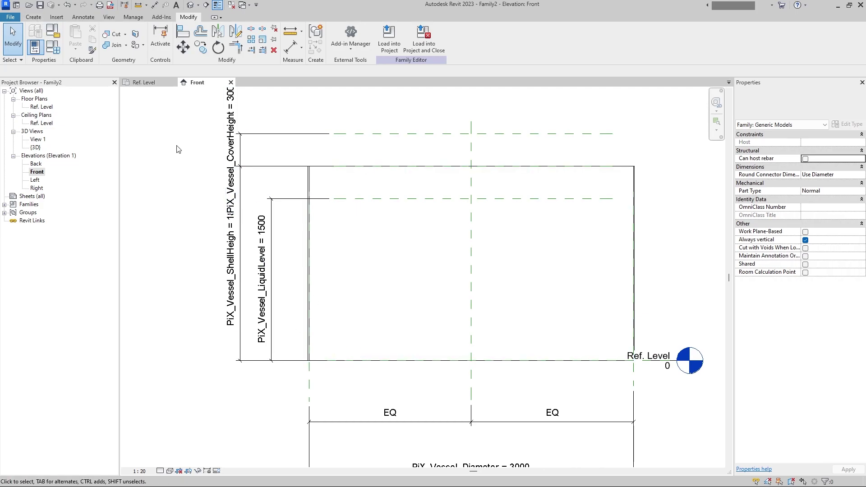
Start a Revolve and sketch a 1500 by about 36 mm base rectangle, locked to the Ref. Level, left and center planes.
click(34, 17)
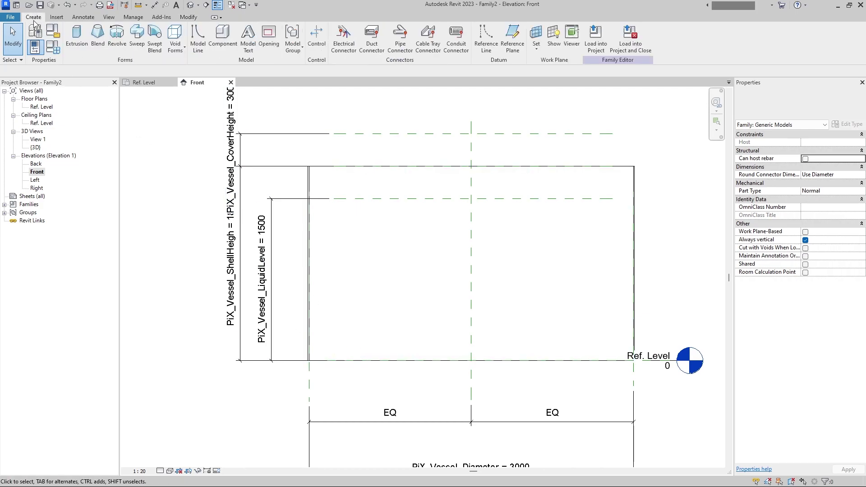
click(117, 43)
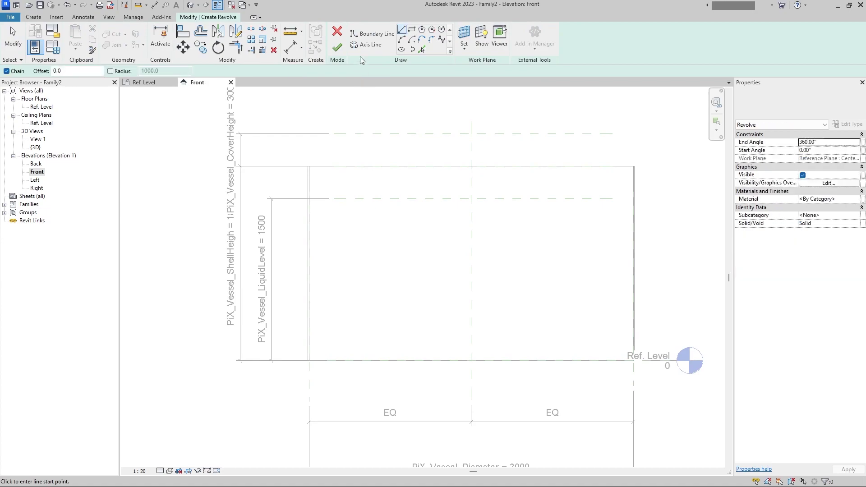
click(411, 30)
scroll(352, 379, up, 2)
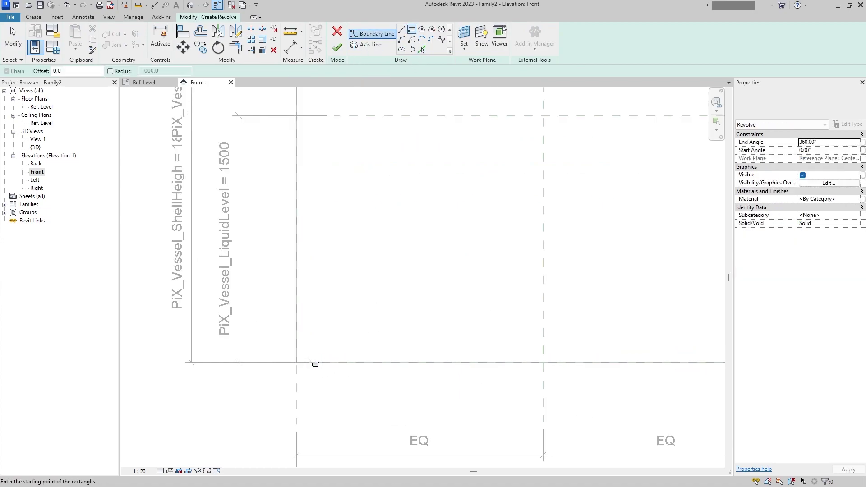
click(296, 361)
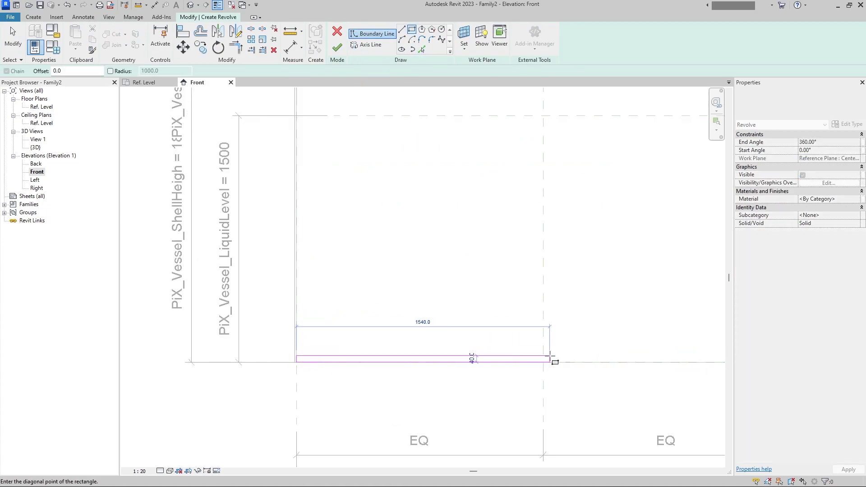
click(544, 356)
click(495, 378)
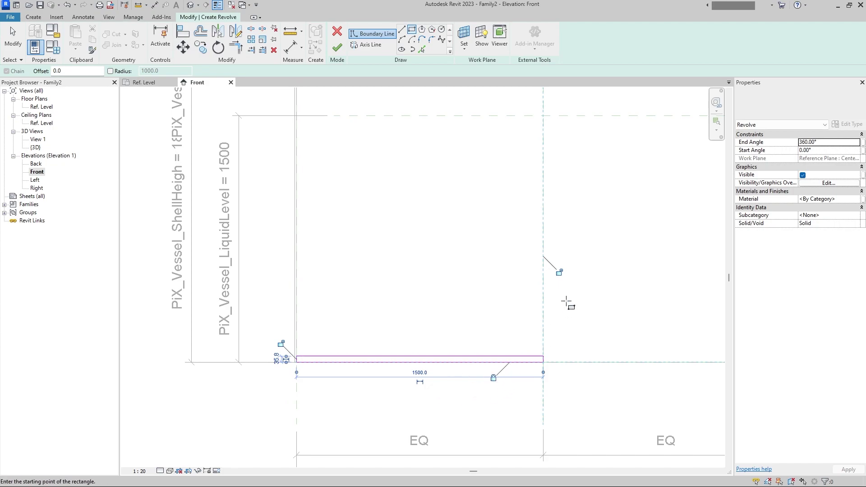
click(559, 273)
Dimension the height of the base rectangle and label the dimension with PiX_Vessel_Thickness.
click(83, 17)
click(38, 37)
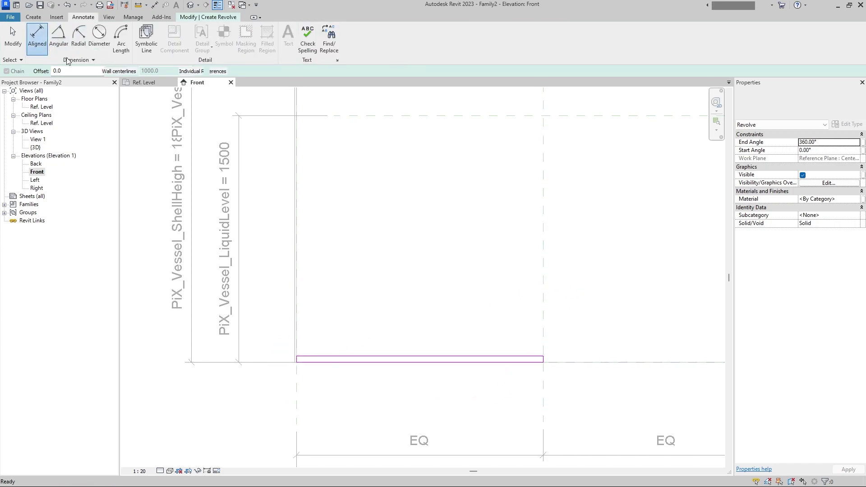
click(561, 362)
click(555, 356)
click(579, 356)
key(Escape)
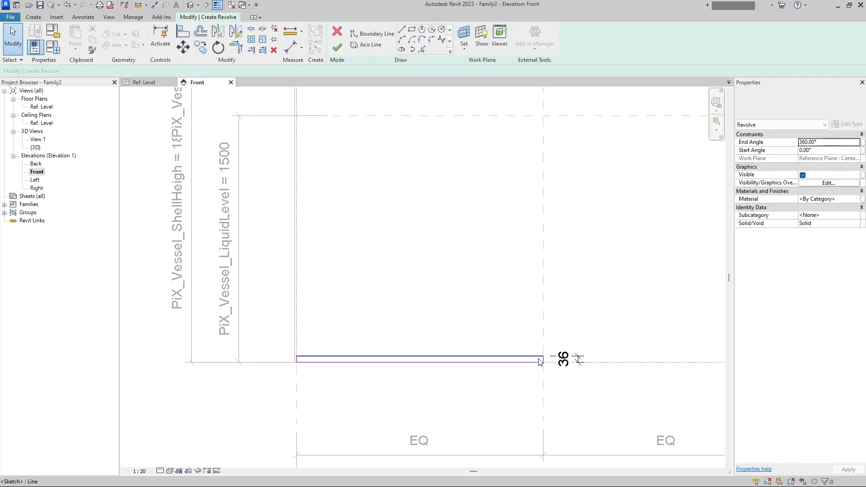
click(564, 359)
click(395, 37)
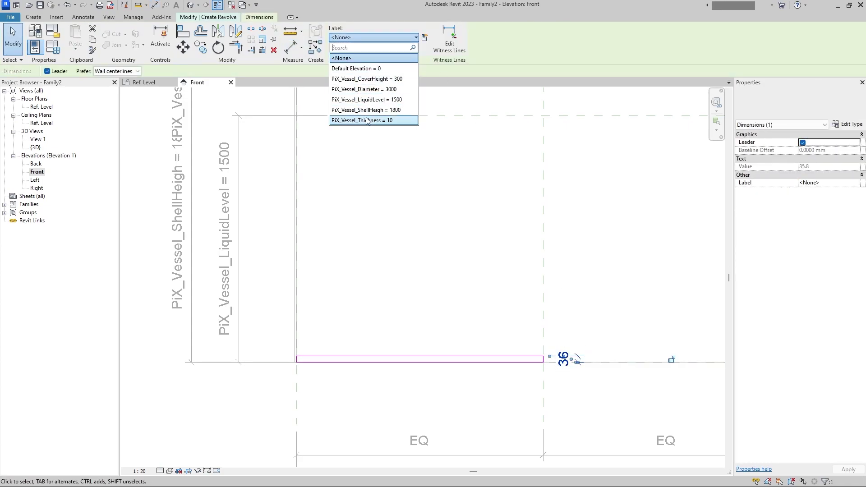
click(374, 122)
key(Escape)
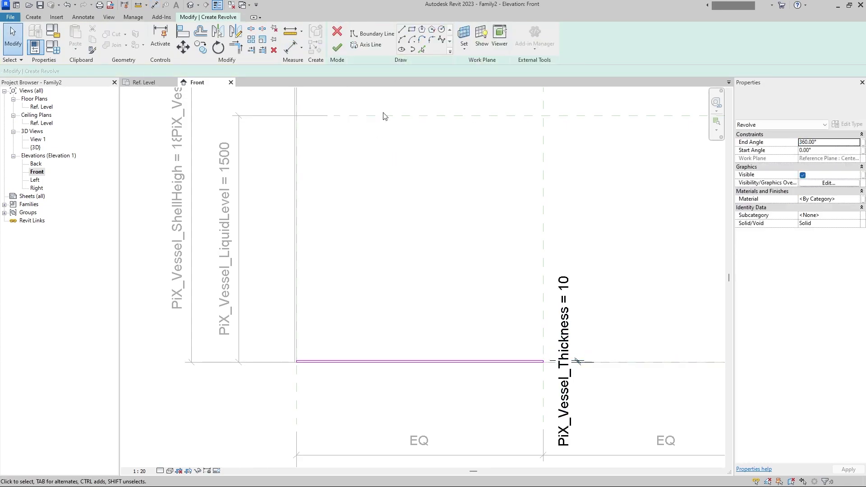
Draw an axis line about 100 mm long on the center plane and finish the base plate's revolve.
click(351, 45)
click(544, 224)
click(544, 241)
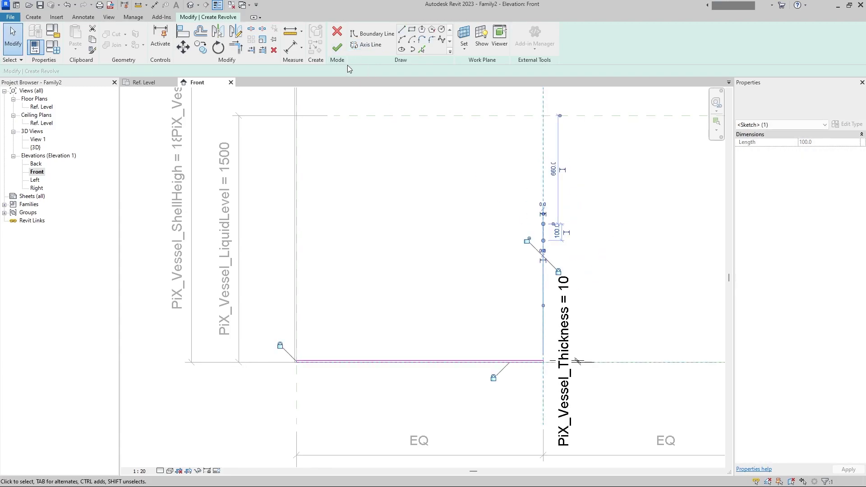
click(337, 47)
click(406, 227)
Draw two short vertical reference planes down from the cover height plane, about 140 mm either side of the center plane.
scroll(406, 232, down, 1)
mouse_move(425, 246)
middle_down()
mouse_move(307, 288)
mouse_move(410, 363)
middle_up()
middle_drag(368, 298, 390, 326)
click(34, 18)
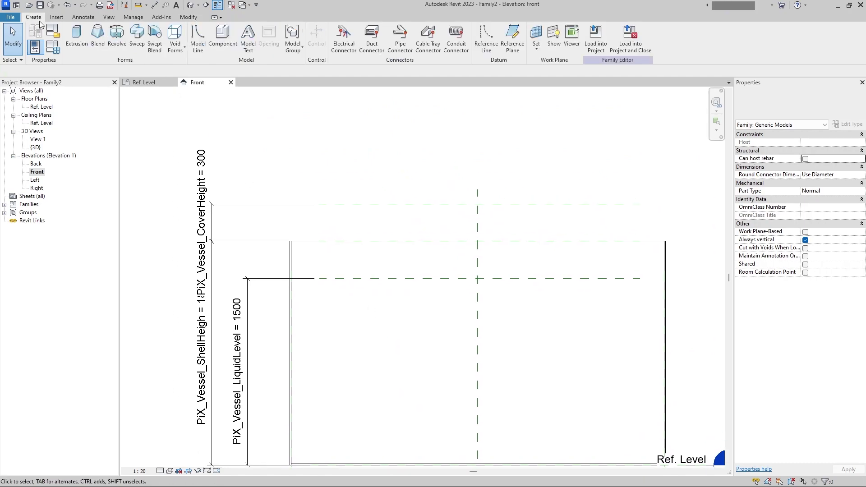
middle_drag(499, 226, 503, 234)
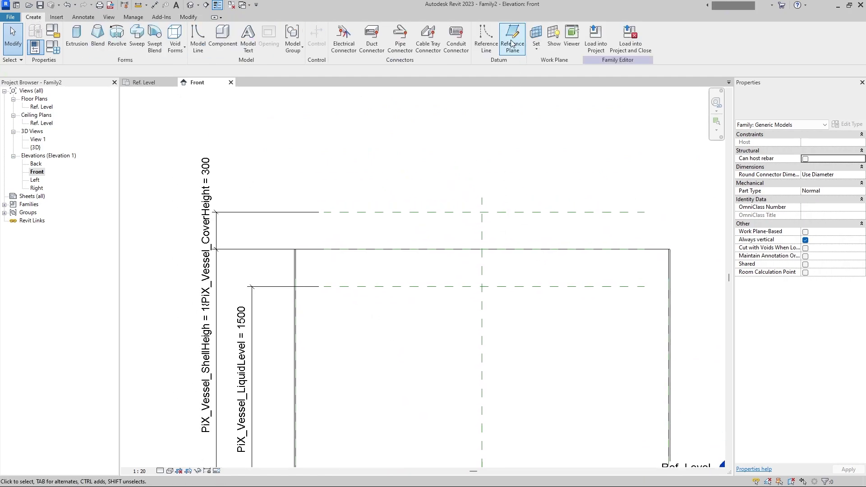
click(512, 38)
click(466, 212)
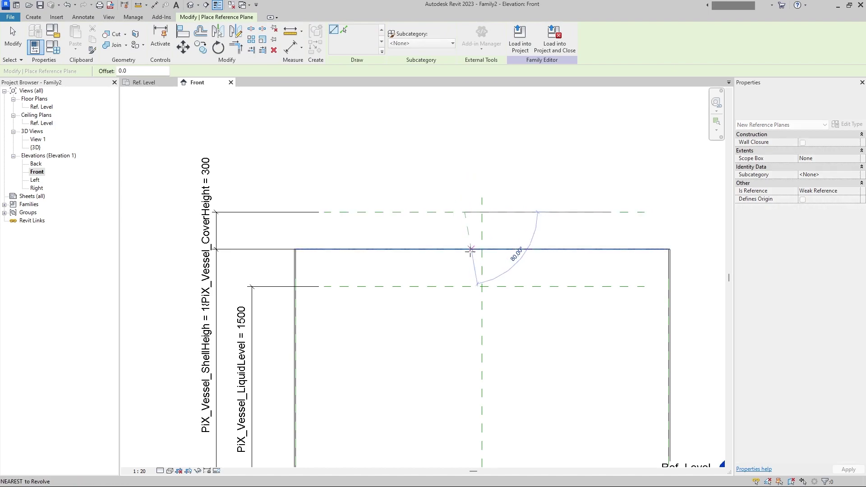
click(465, 273)
click(500, 212)
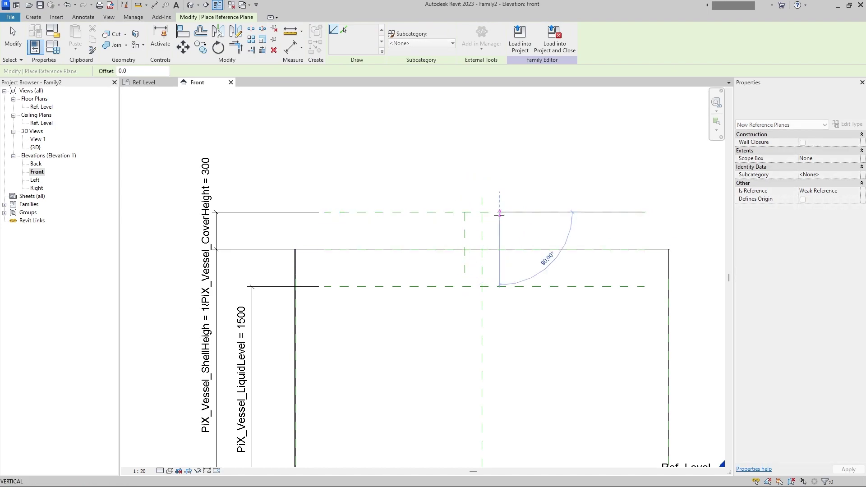
click(500, 273)
key(Escape)
Dimension the two short vertical planes through the center plane and make the spacing equal.
click(83, 17)
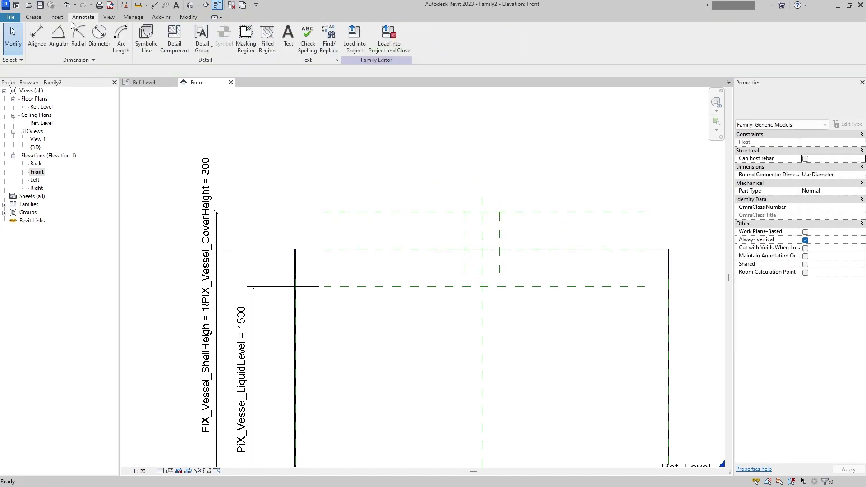
click(37, 38)
click(465, 238)
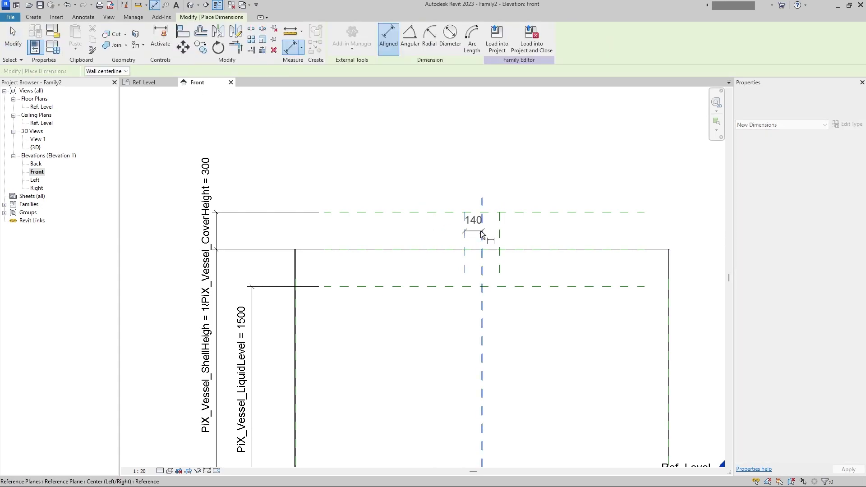
click(482, 226)
click(500, 223)
click(483, 178)
click(482, 211)
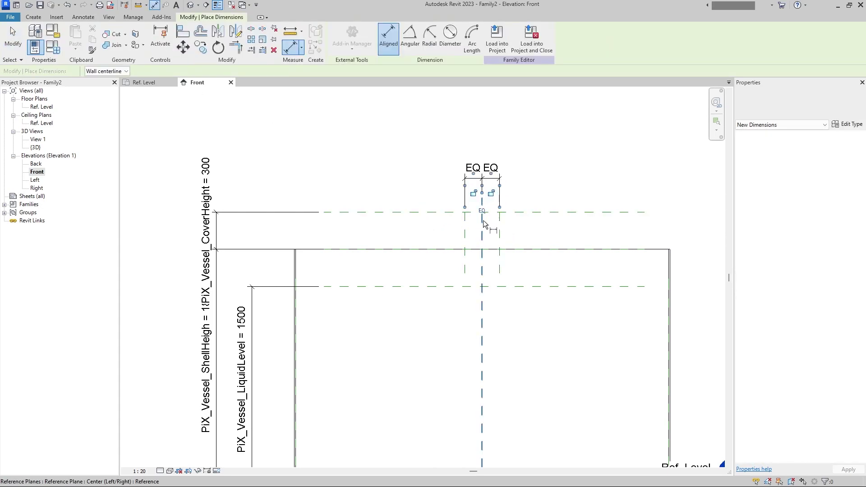
Dimension the full distance between the two short vertical planes and label it with a new instance parameter D.
click(465, 237)
click(499, 230)
click(494, 144)
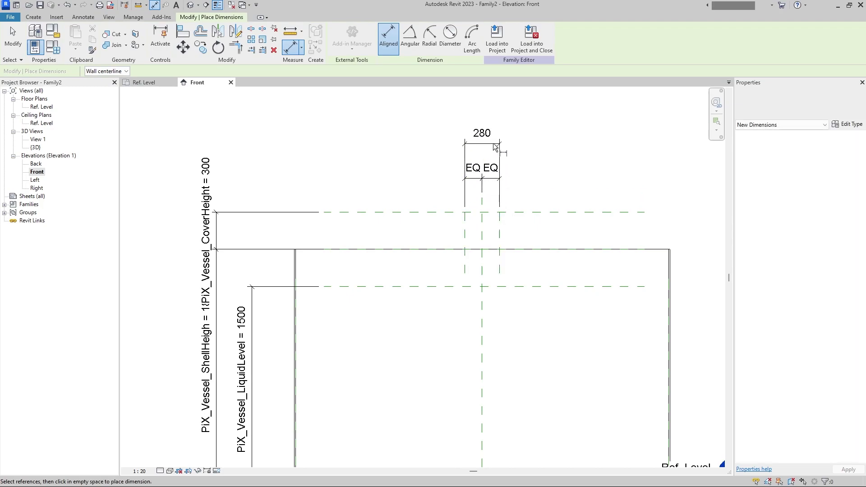
key(Escape)
click(425, 38)
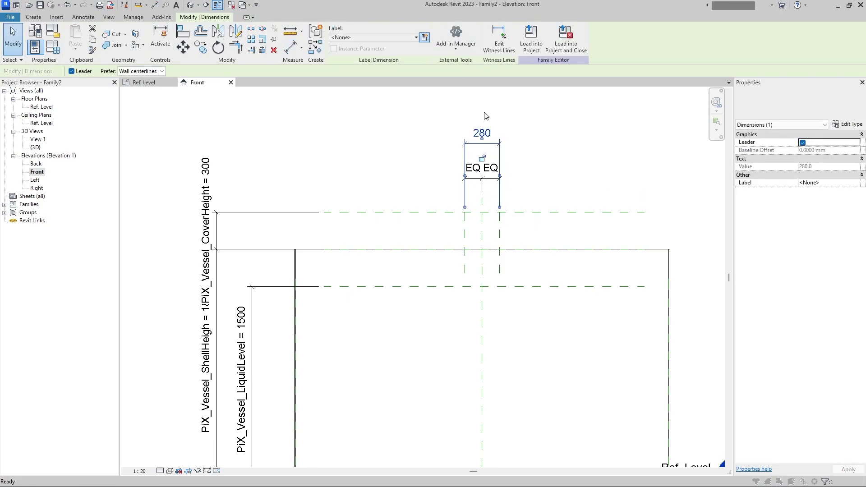
click(785, 311)
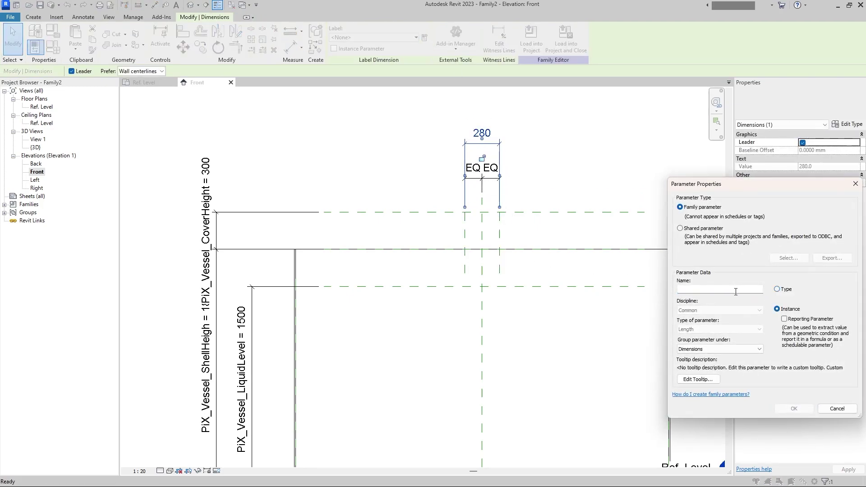
click(736, 292)
text(D)
click(787, 410)
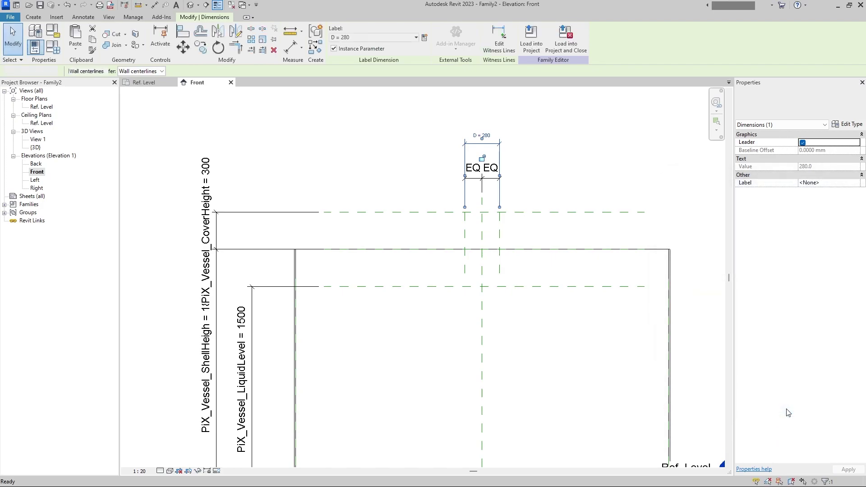
Rename the parameter D to Vent_D in the family types.
click(564, 174)
click(502, 149)
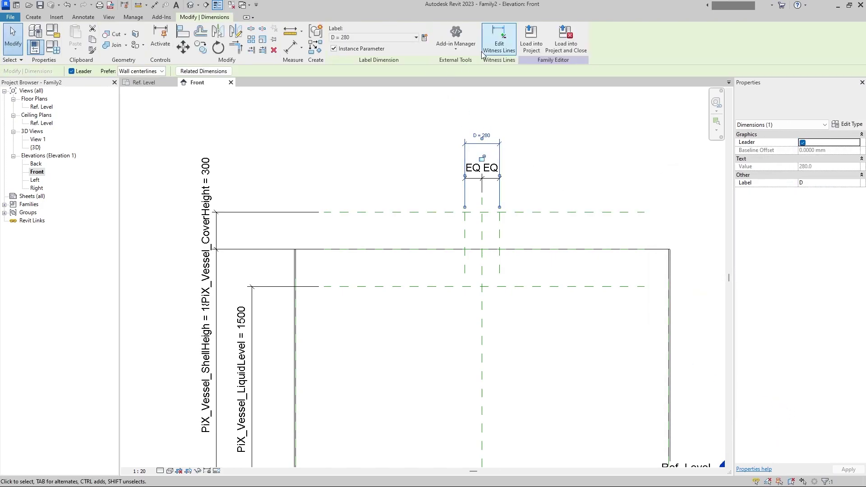
click(53, 47)
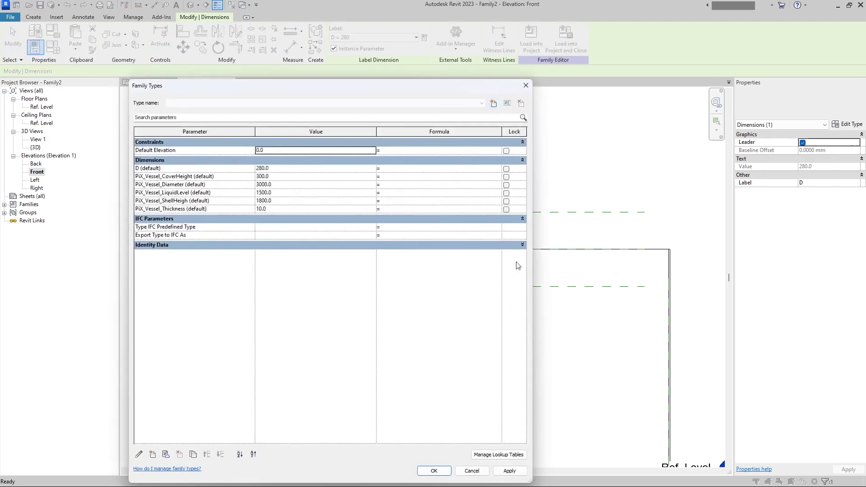
click(200, 169)
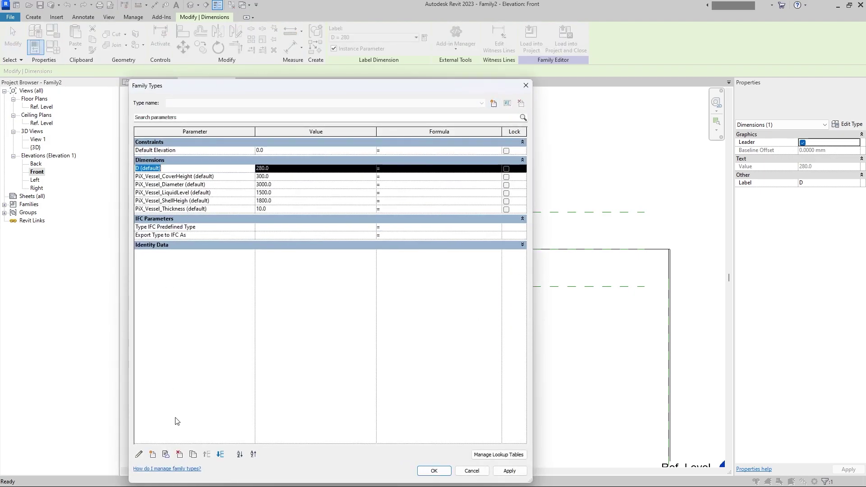
click(139, 455)
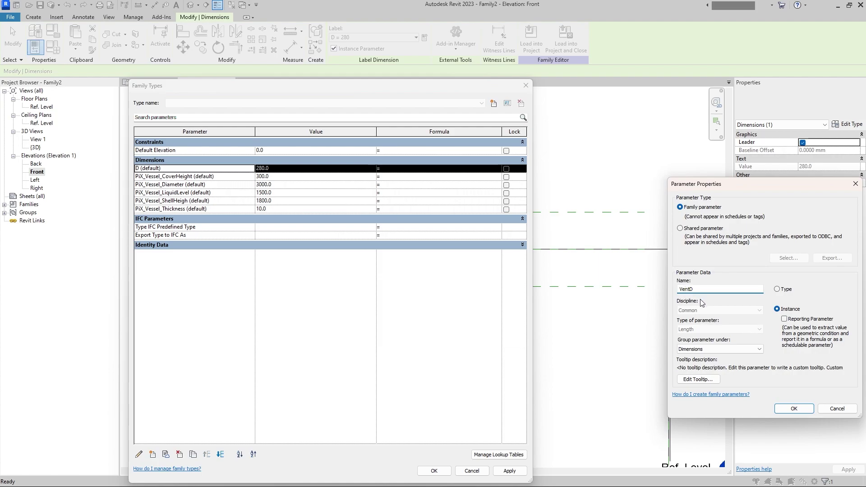
click(794, 409)
click(434, 470)
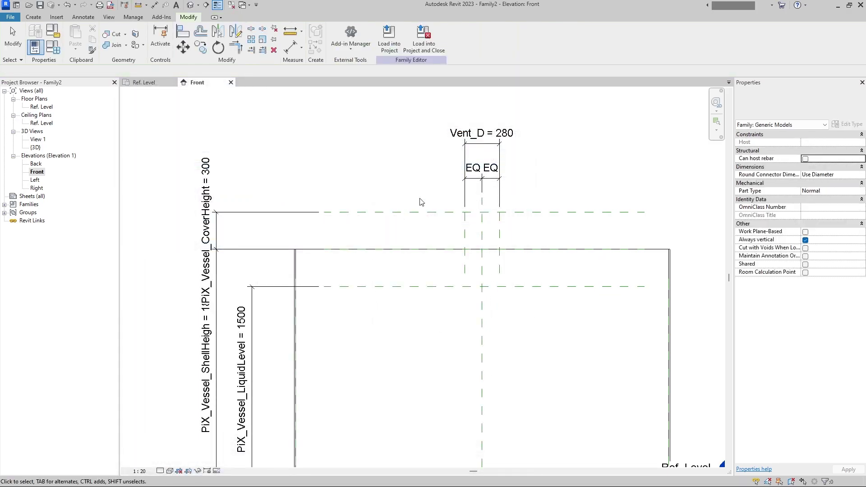
Start a revolve and sketch a closed sloped strip about 1393 mm long and 10 mm thick from the shell's upper-left corner to the vent plane at cover height.
click(36, 17)
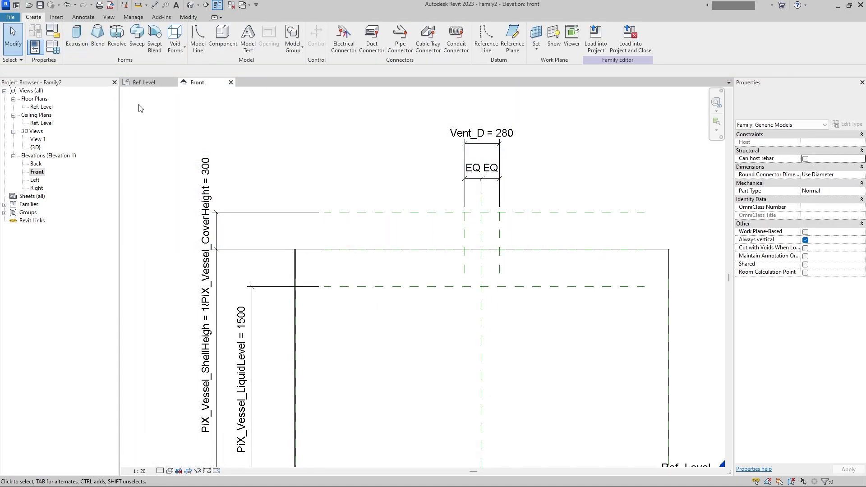
click(117, 36)
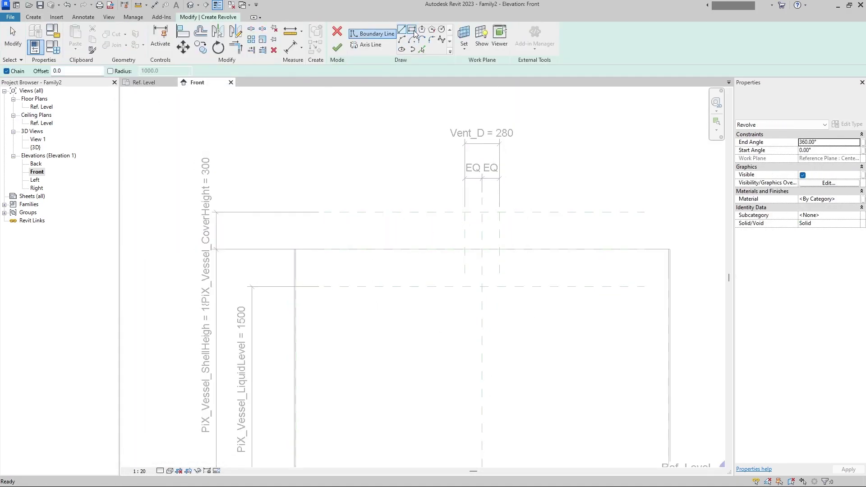
click(402, 29)
scroll(297, 253, up, 2)
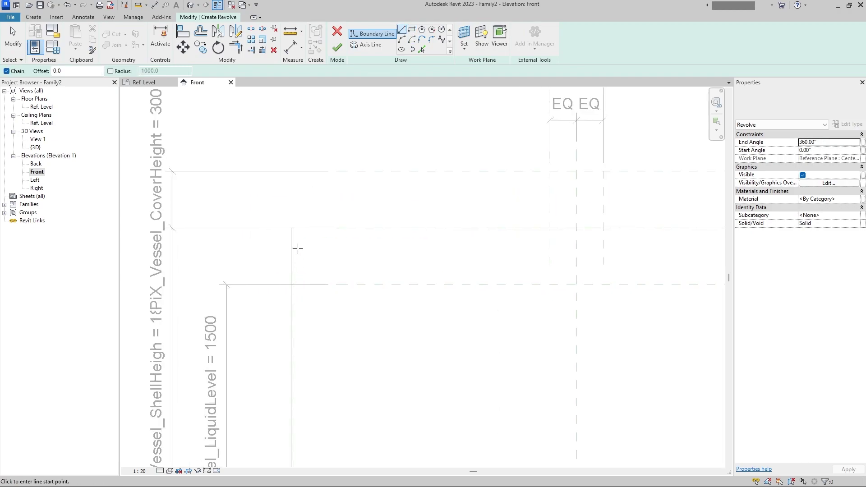
click(293, 228)
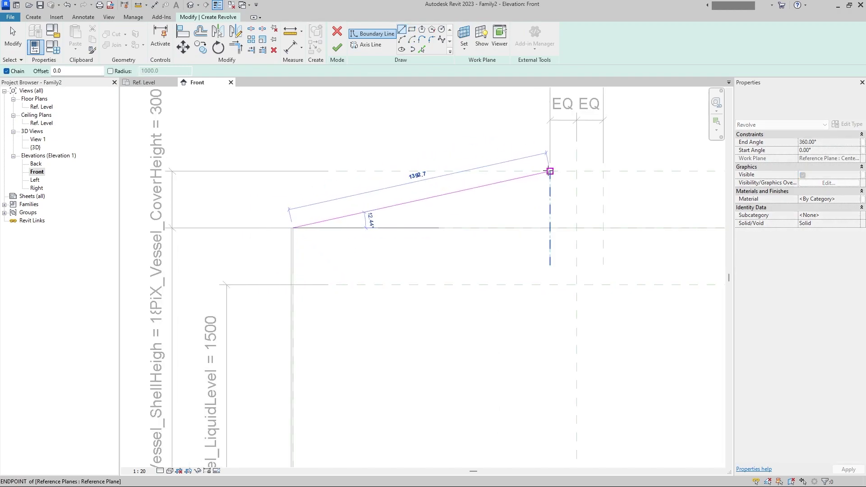
click(550, 171)
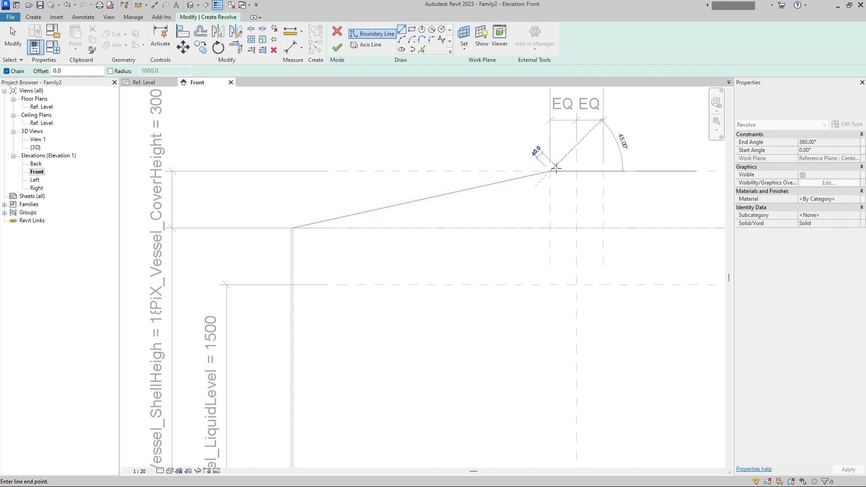
scroll(554, 169, up, 2)
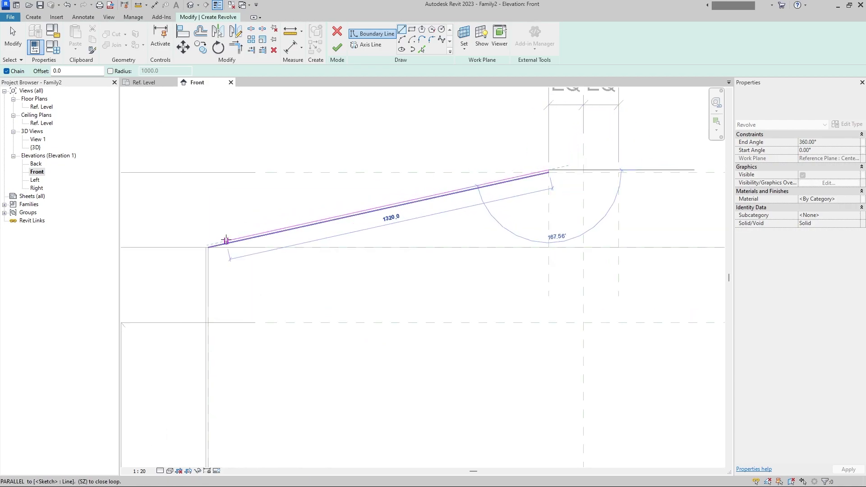
click(208, 247)
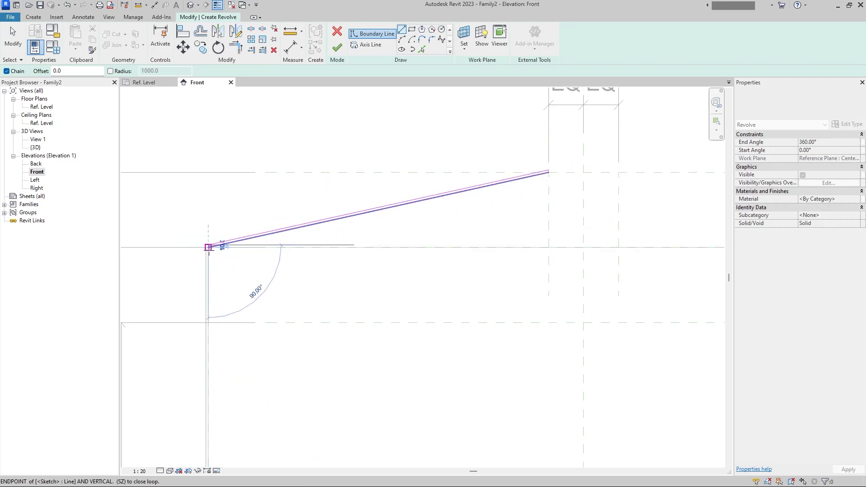
click(209, 247)
key(Escape)
Align and lock the strip's lower outer corner to the top of the shell and to the vertical plane at the shell's edge.
click(182, 31)
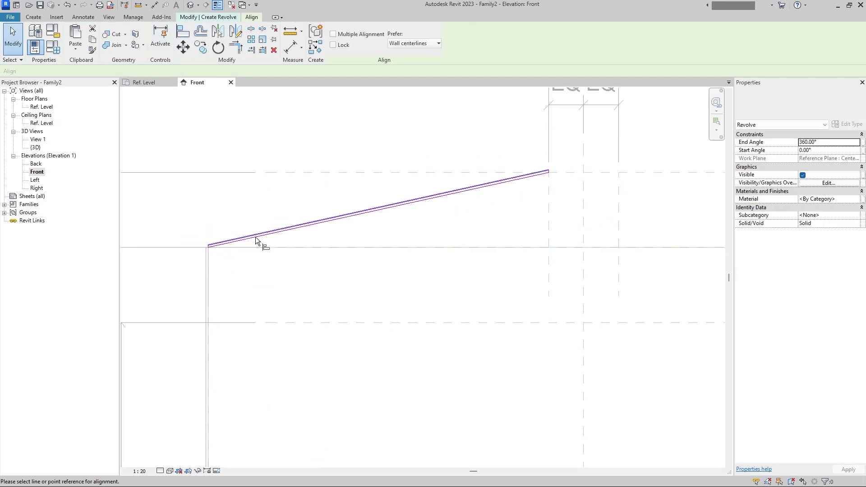
scroll(311, 246, down, 1)
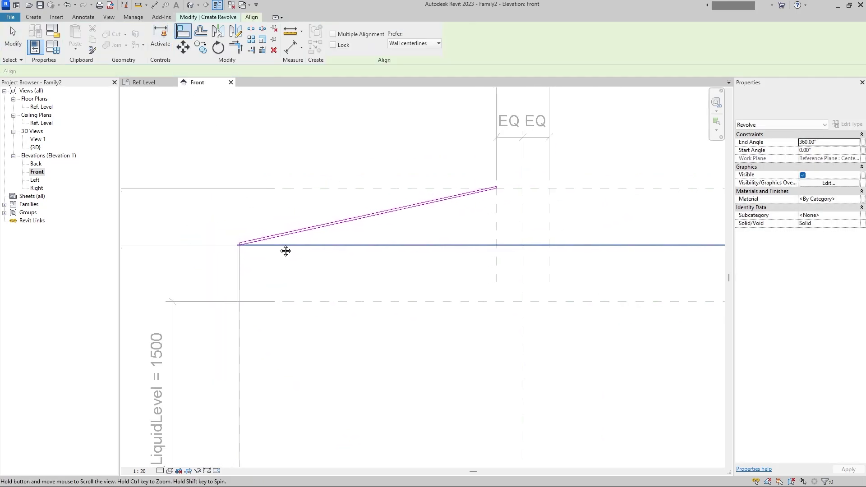
click(331, 245)
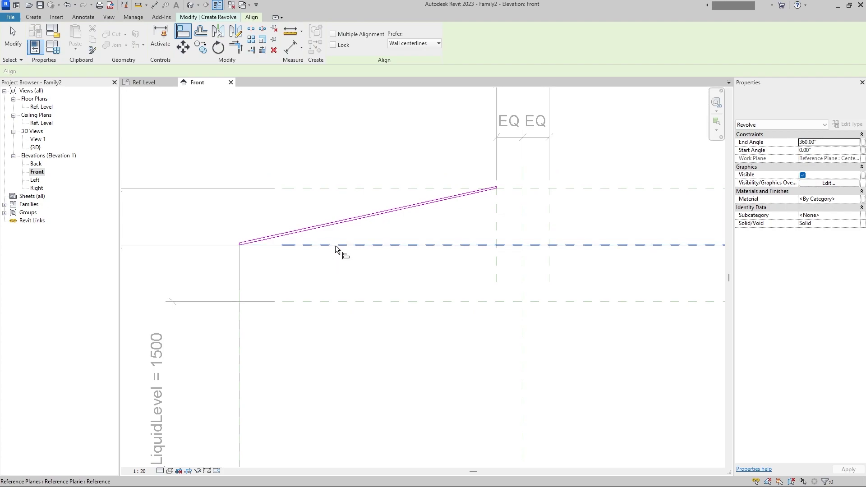
scroll(239, 244, up, 1)
click(240, 245)
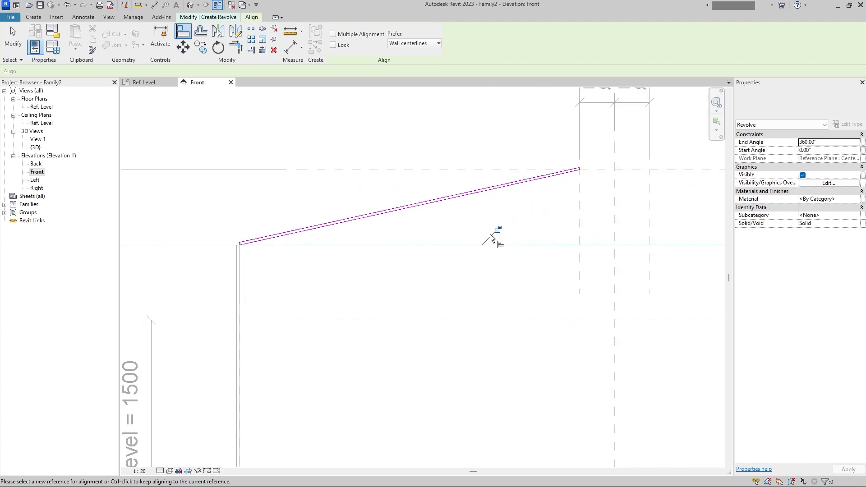
scroll(376, 236, down, 1)
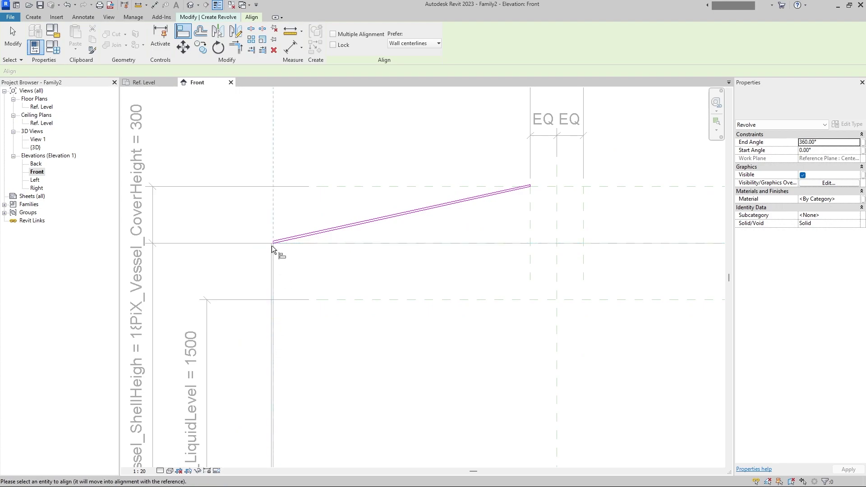
scroll(274, 243, up, 2)
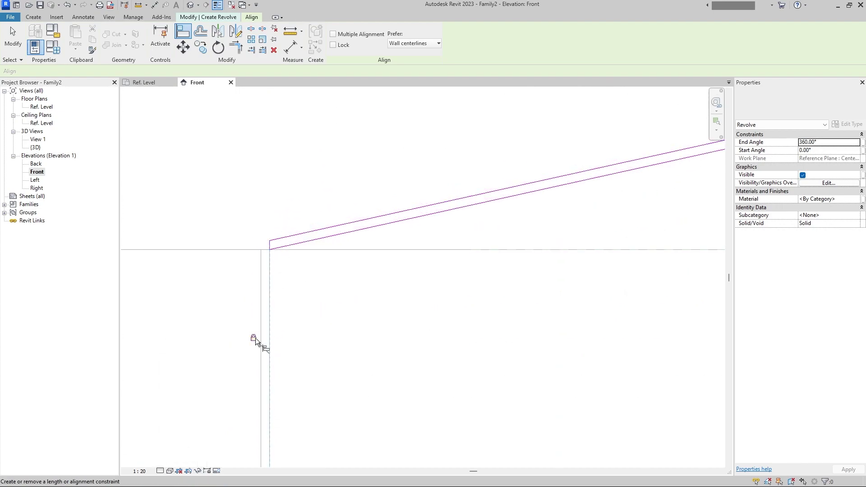
scroll(391, 308, down, 1)
scroll(476, 273, down, 1)
Align and lock the strip's upper inner end to the cover height plane and the nearer vertical vent plane.
middle_drag(640, 230, 451, 261)
scroll(483, 224, up, 1)
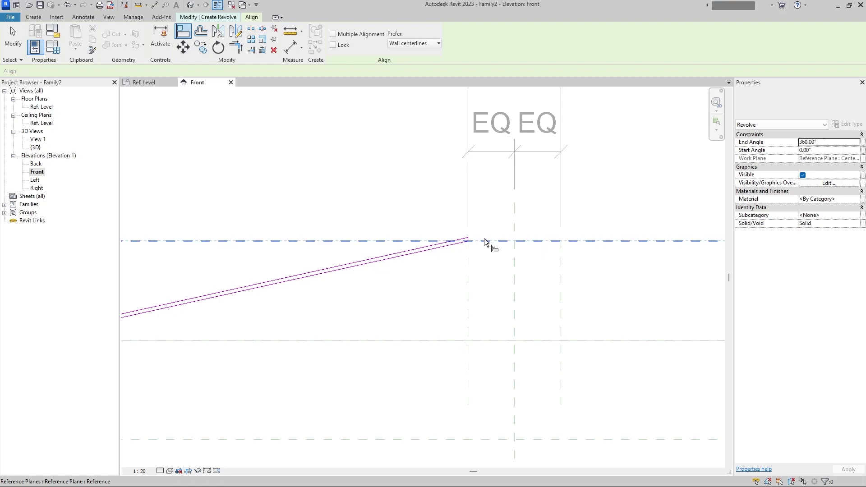
click(483, 239)
scroll(468, 242, up, 1)
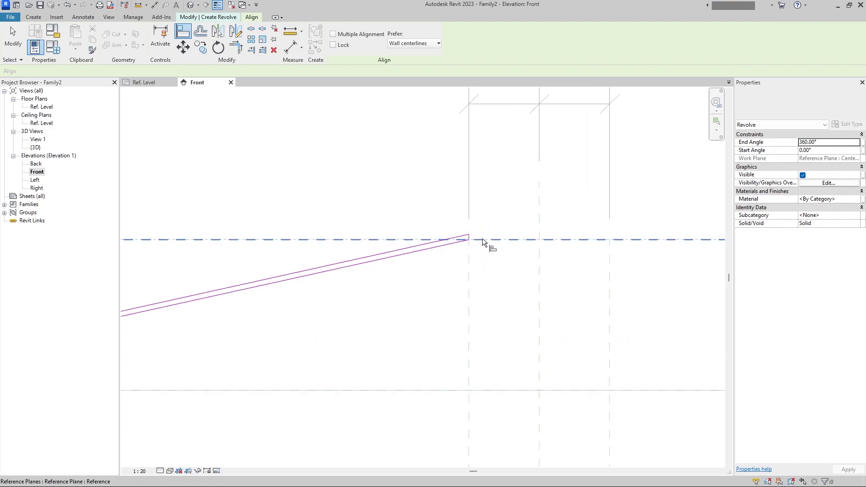
click(468, 242)
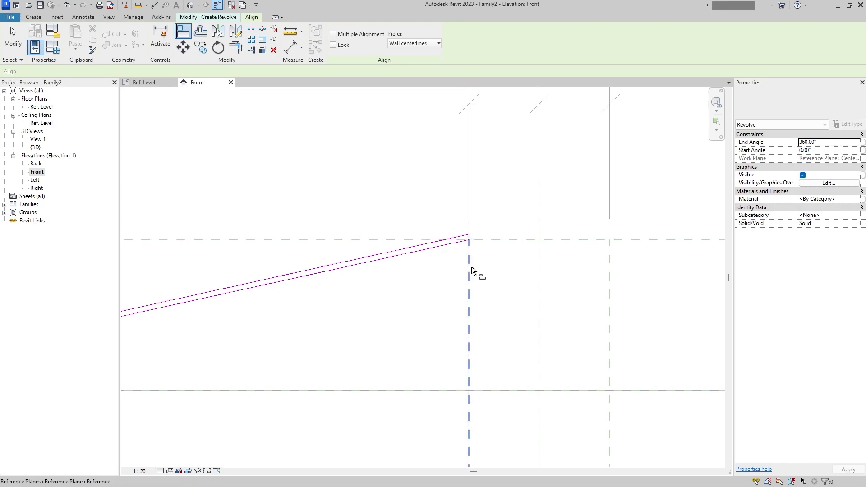
click(470, 265)
click(469, 239)
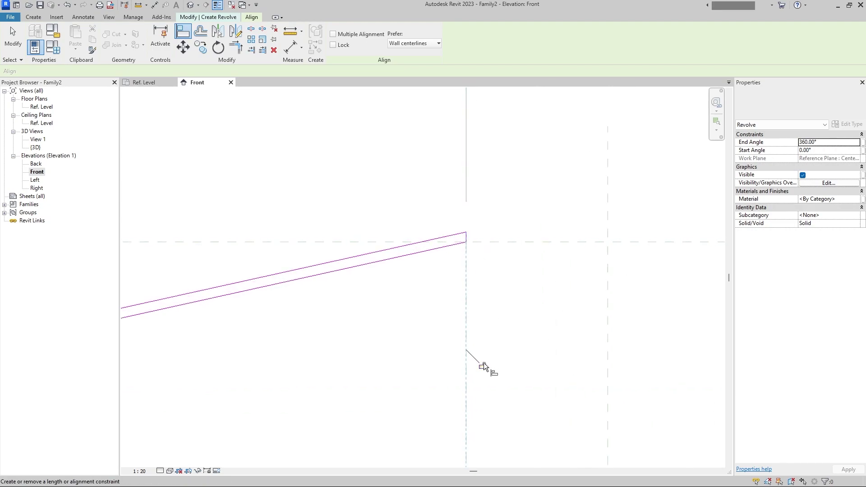
scroll(472, 284, down, 4)
mouse_move(472, 289)
middle_down()
mouse_move(456, 315)
mouse_move(480, 299)
middle_up()
key(Escape)
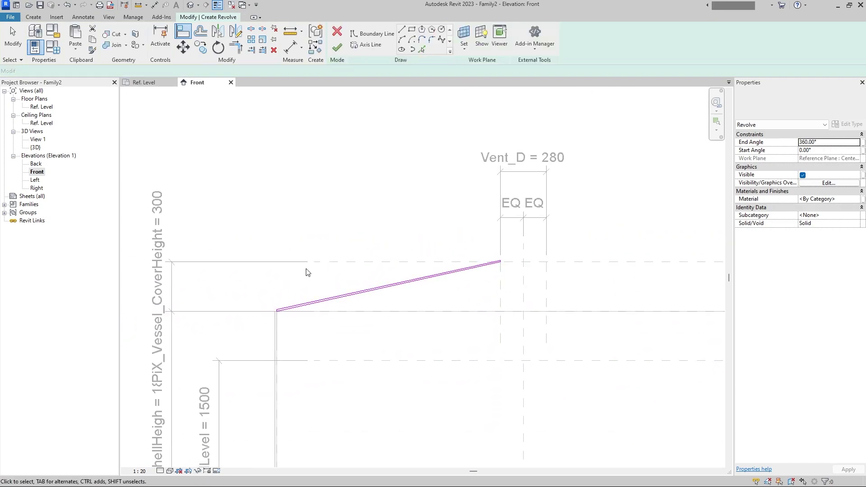
Make the spacing between the two sloped lines a permanent dimension and label it with PiX_Vessel_Thickness.
click(398, 288)
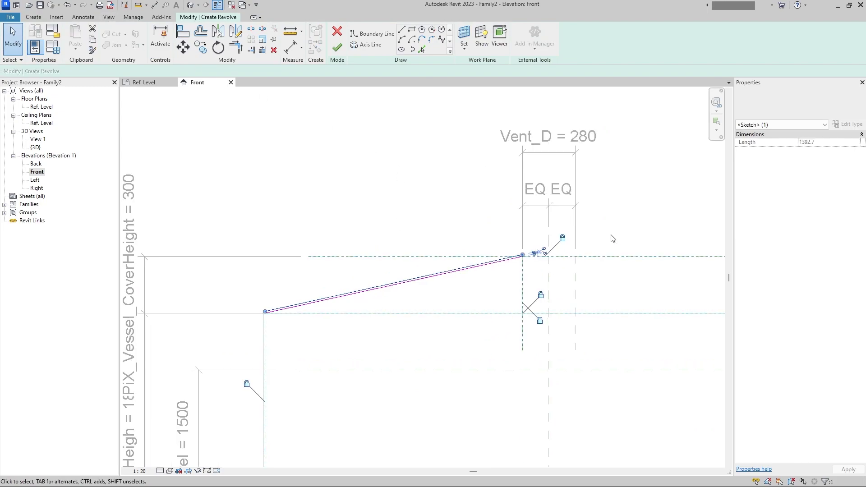
scroll(524, 274, up, 3)
click(520, 263)
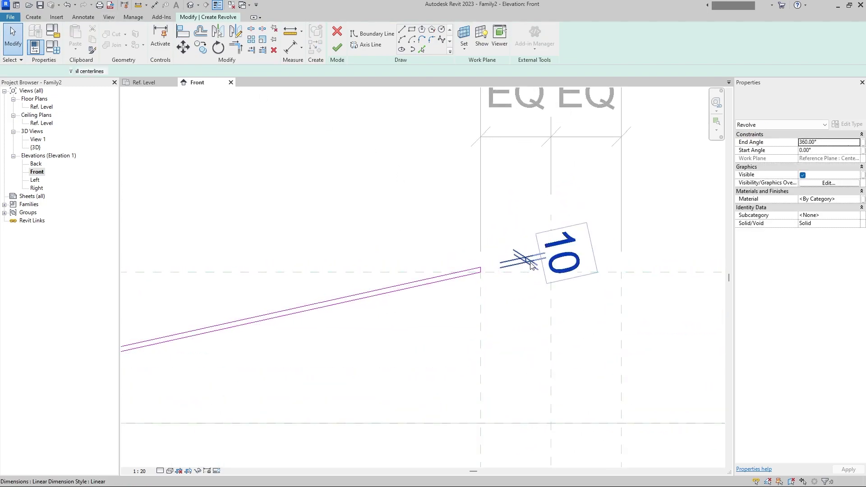
click(389, 39)
click(361, 120)
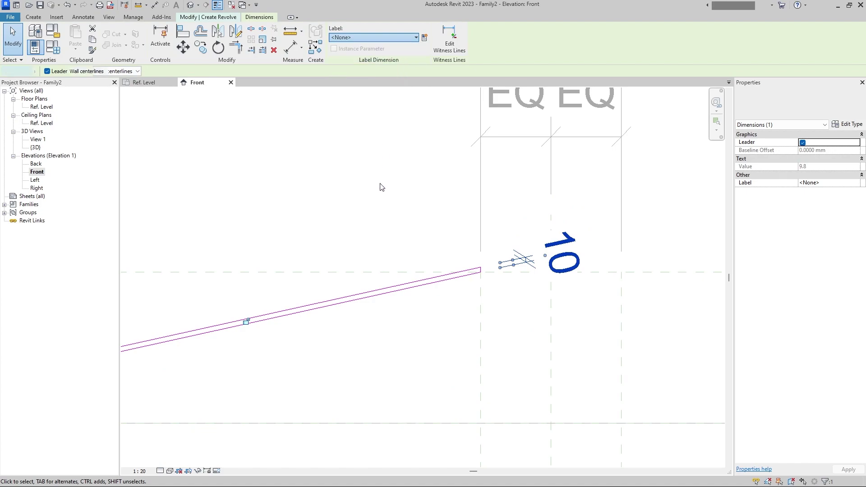
click(381, 188)
scroll(381, 188, down, 3)
middle_drag(381, 187, 398, 229)
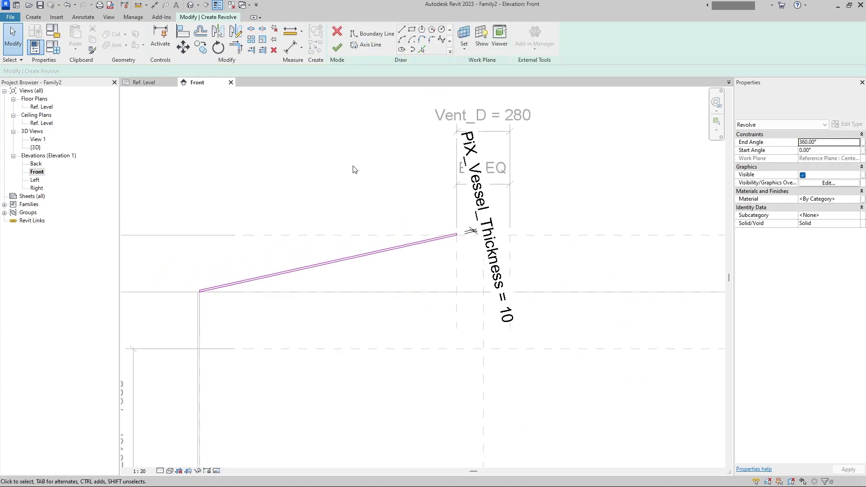
Revolve the cover profile about a short axis line drawn on the center plane and inspect the vessel in the 3D view.
click(367, 44)
click(483, 305)
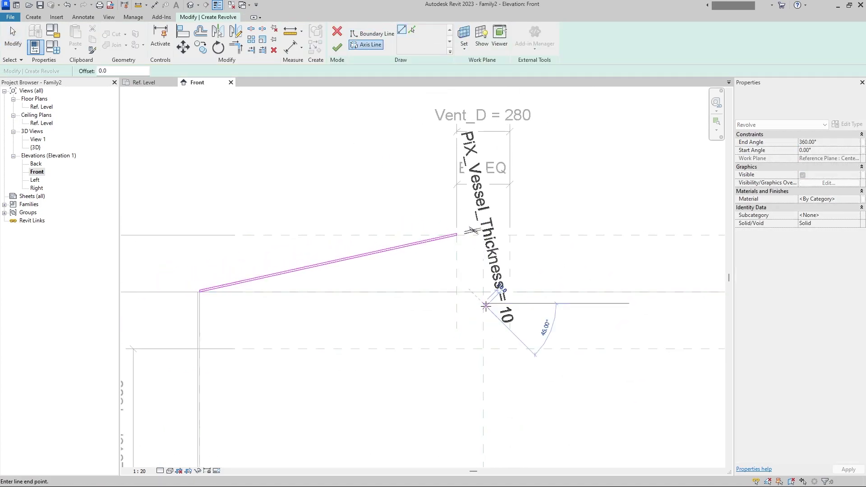
click(483, 329)
click(337, 54)
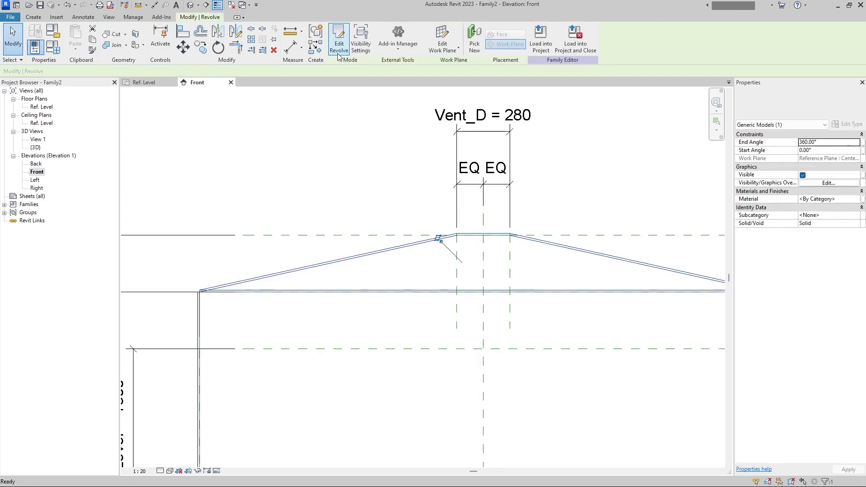
scroll(463, 174, down, 4)
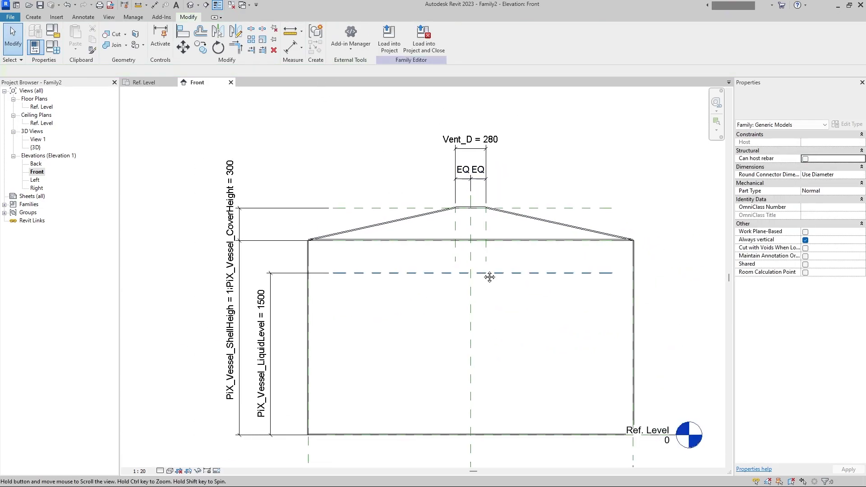
click(192, 5)
shift+middle_drag(348, 231, 361, 126)
shift+middle_drag(408, 232, 449, 188)
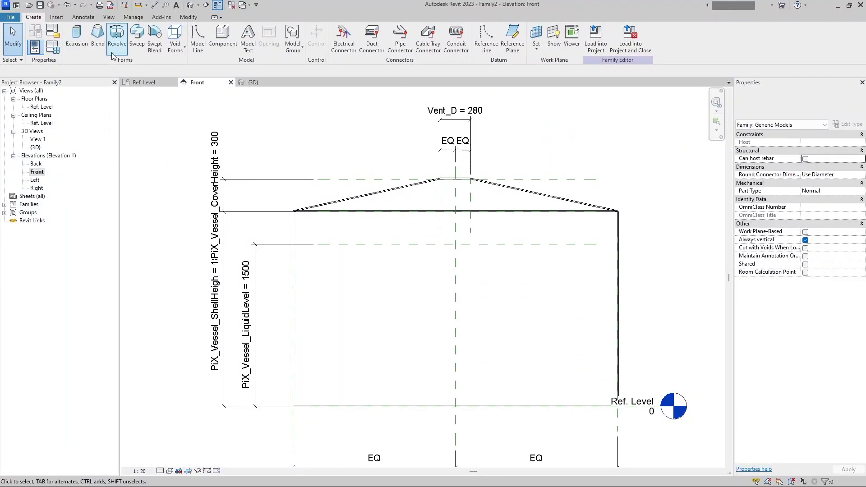
Start a revolve with a rectangle from the center plane at liquid level to the vessel's lower outer corner, and lock its edges to the reference planes.
click(115, 50)
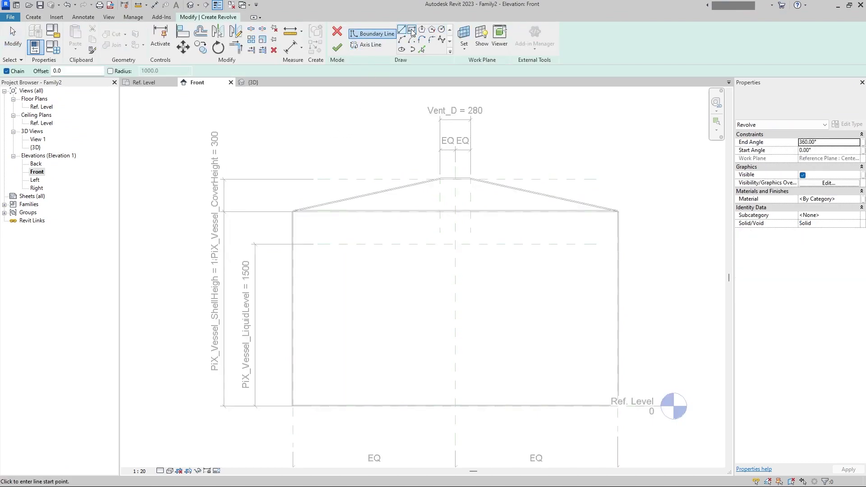
click(412, 30)
click(455, 244)
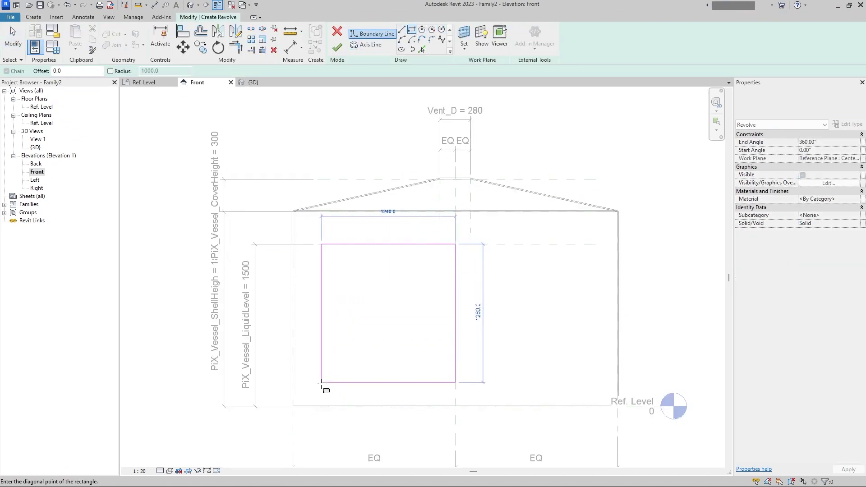
click(293, 406)
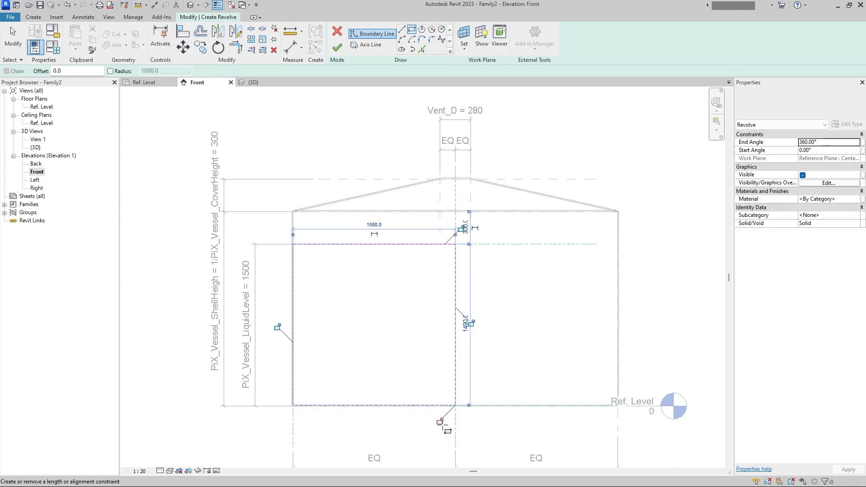
click(440, 422)
click(472, 324)
click(463, 228)
click(277, 326)
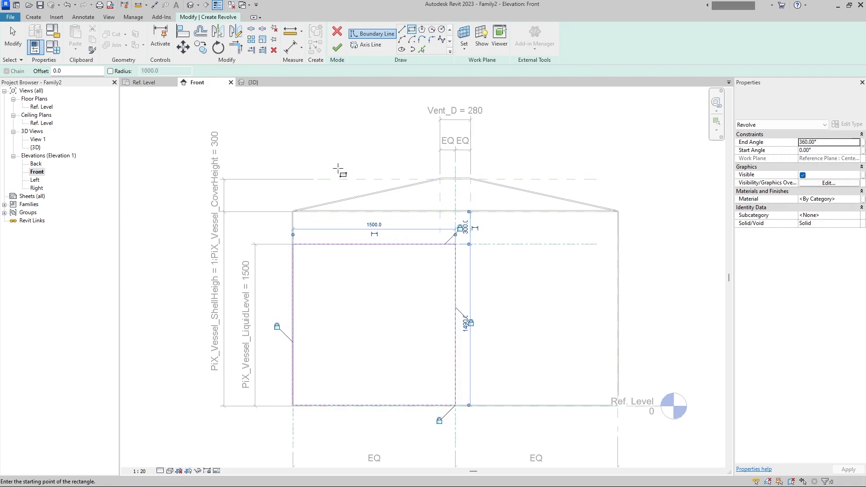
Draw a short axis line on the center plane above the liquid profile and finish the liquid revolve.
click(367, 45)
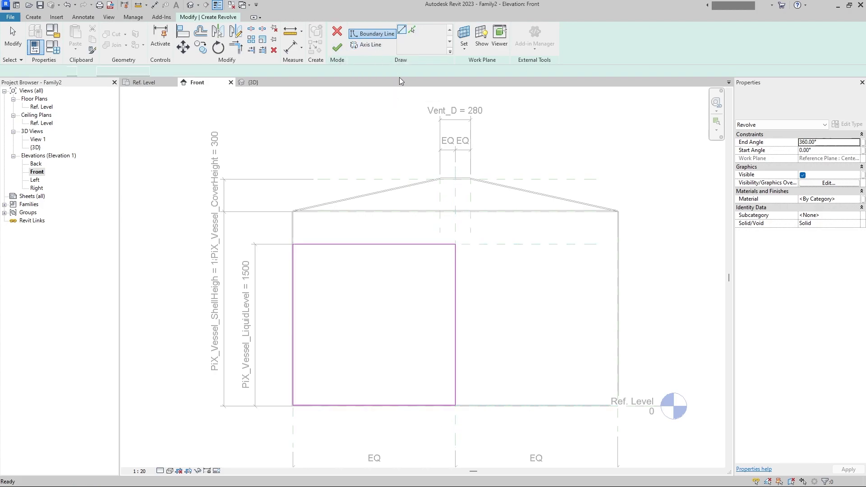
click(455, 193)
click(455, 205)
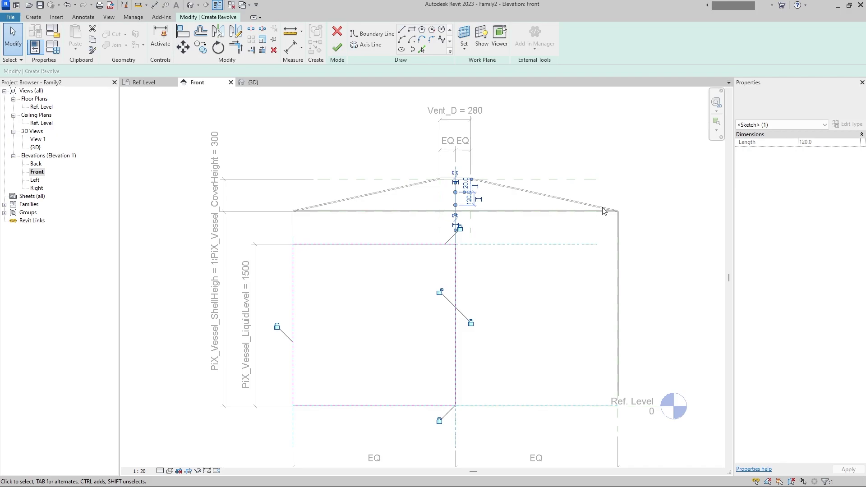
click(506, 172)
click(338, 56)
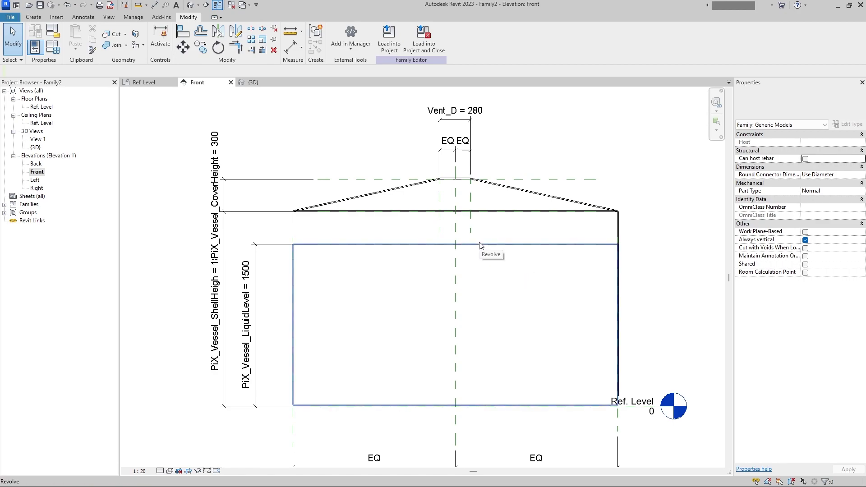
Nudge the liquid level reference plane upward until PiX_Vessel_LiquidLevel is 1545.
drag(280, 235, 687, 247)
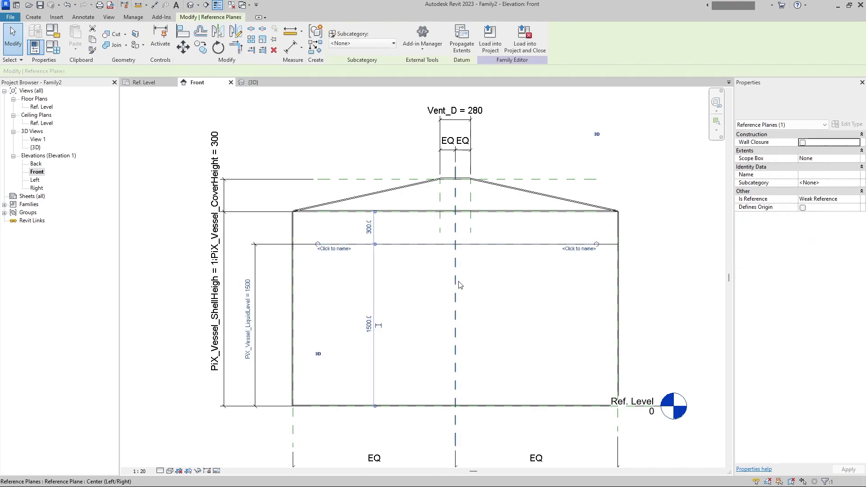
click(483, 277)
drag(276, 235, 658, 279)
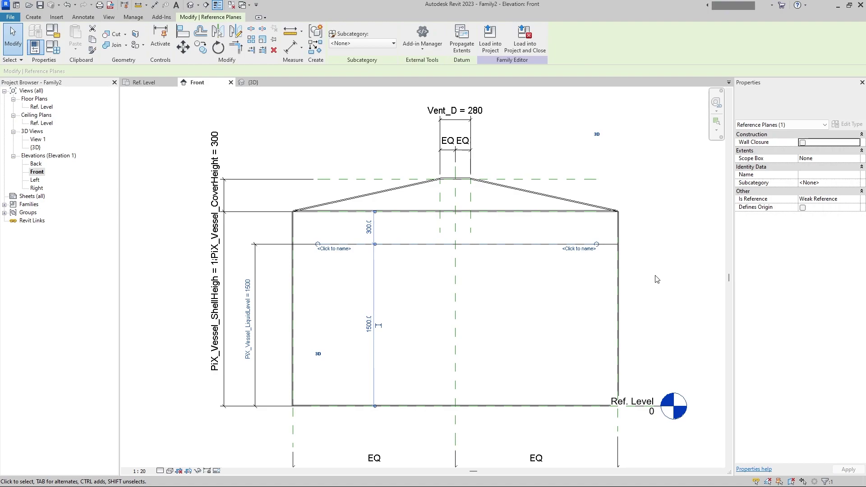
key(Up)
key(Up)
key(Up)
key(Up)
key(Up)
key(Up)
key(Up)
key(Up)
key(Up)
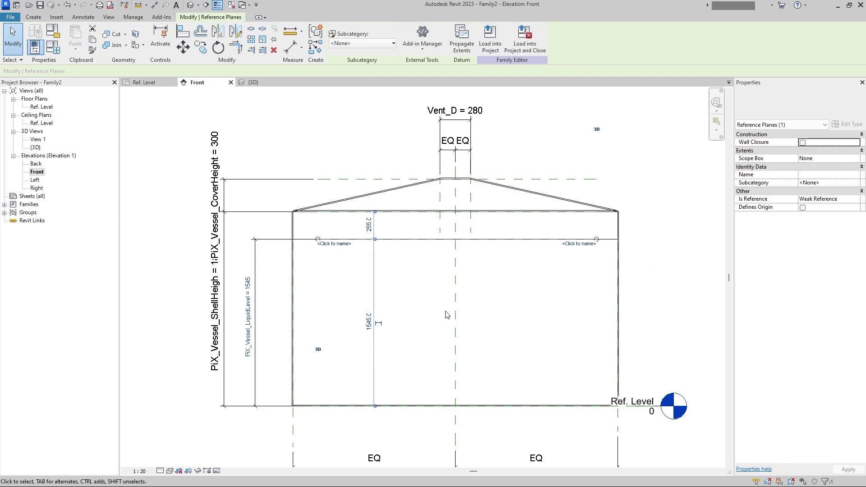
click(518, 360)
Create a new material named Water from the material setting of the revolved liquid.
click(524, 248)
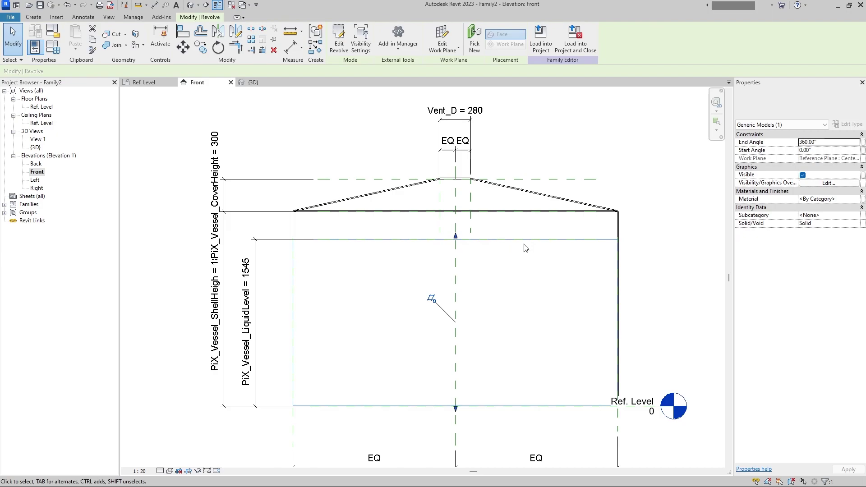
click(858, 200)
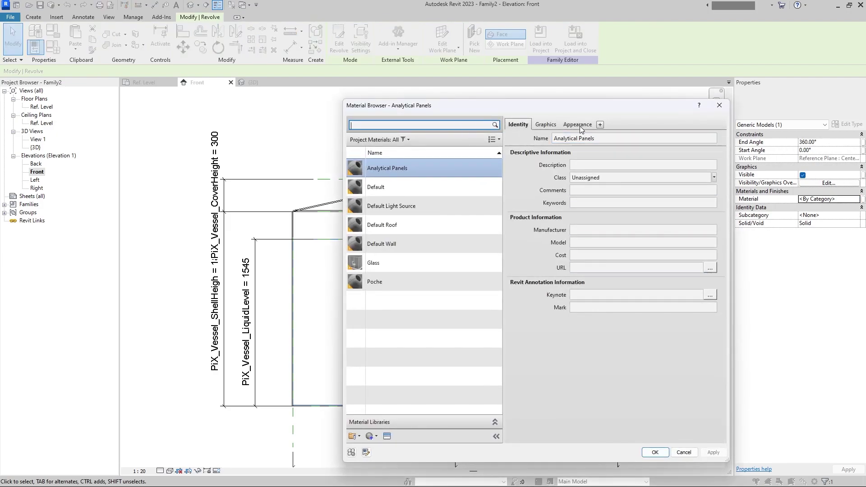
click(376, 437)
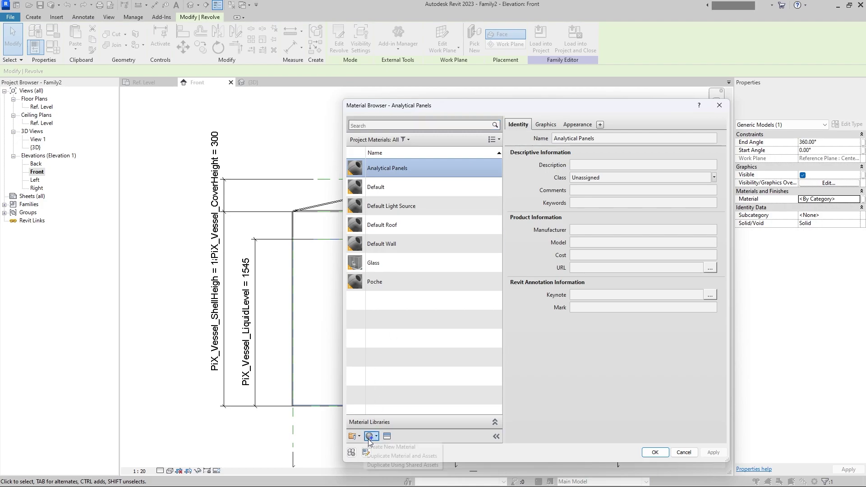
click(389, 448)
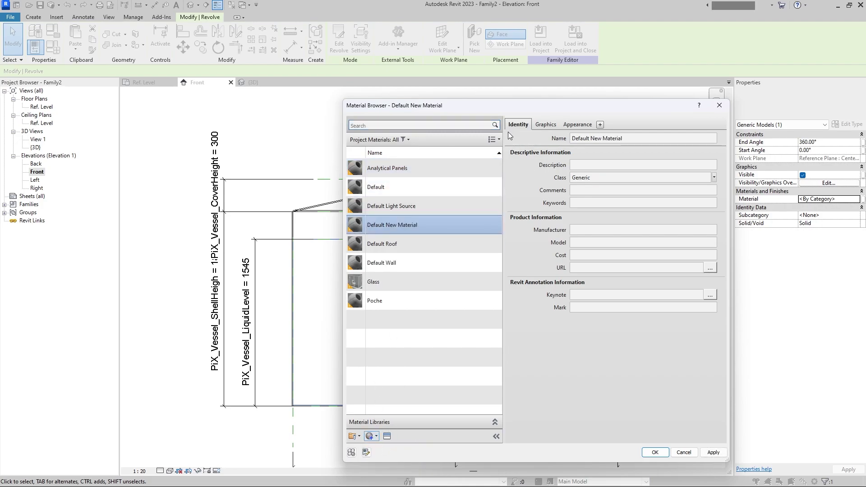
click(629, 139)
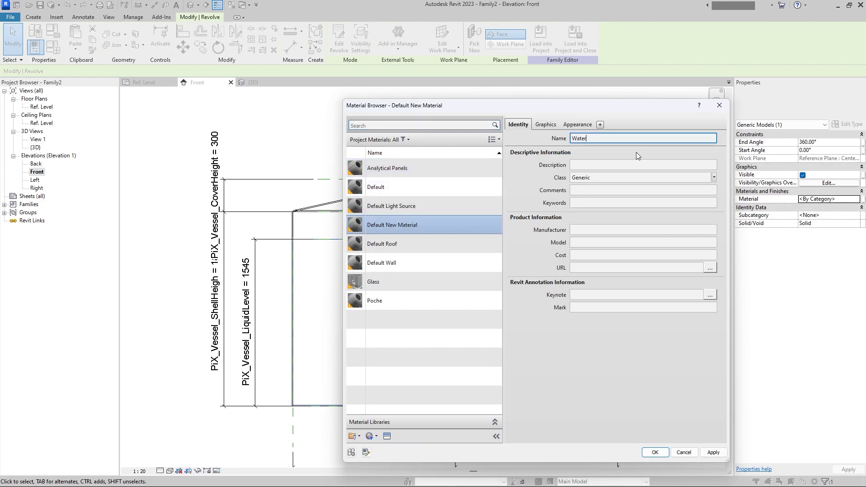
click(713, 455)
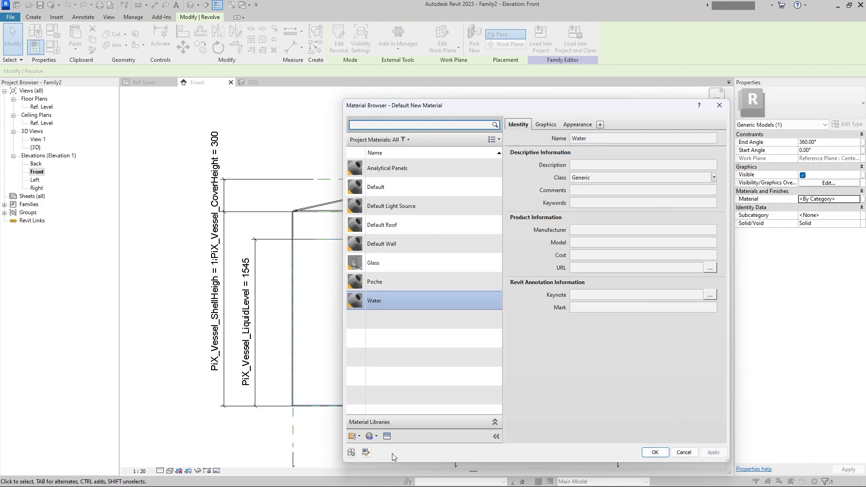
Find a water asset in the appearance library, give the Water material the Tropical Blue appearance, and assign it to the liquid.
click(387, 436)
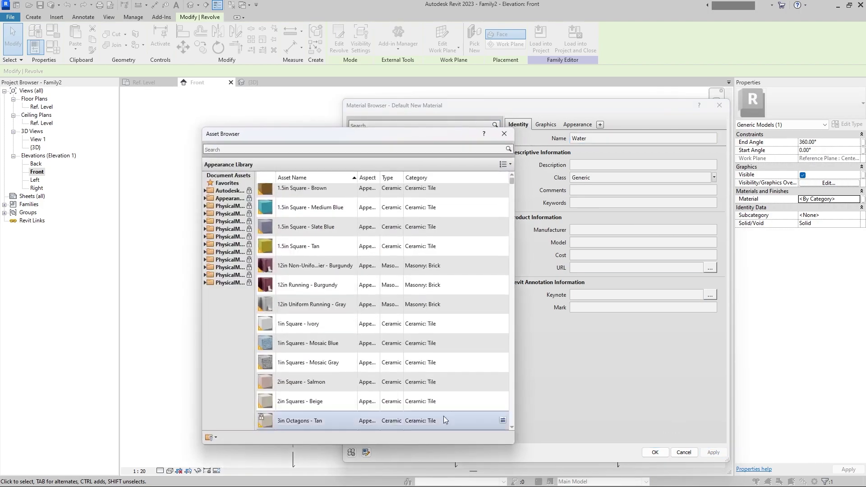
click(269, 148)
text(W)
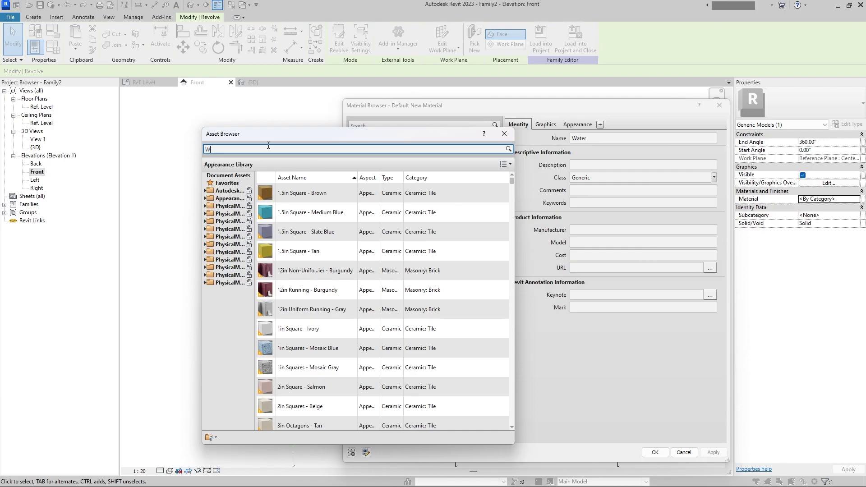
text(ater)
key(Return)
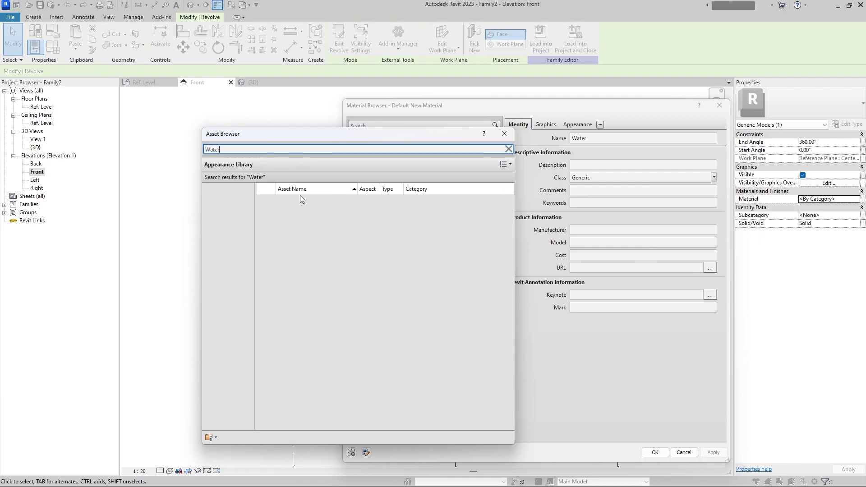
double_click(331, 209)
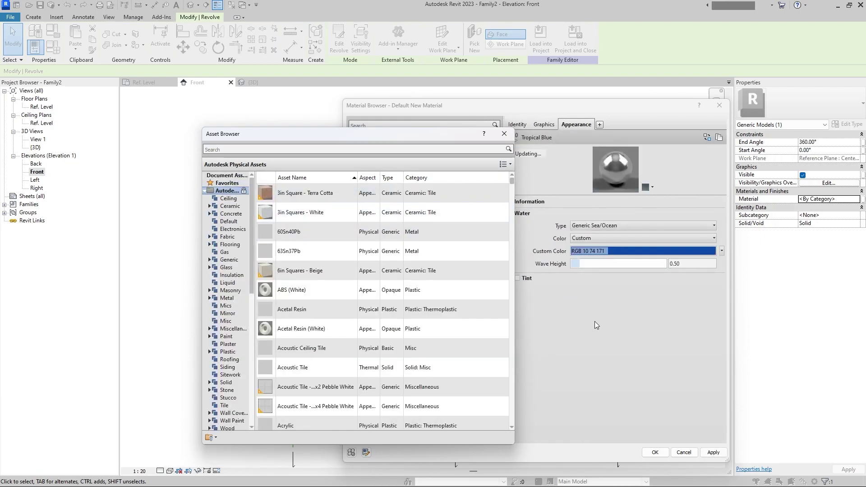
click(504, 134)
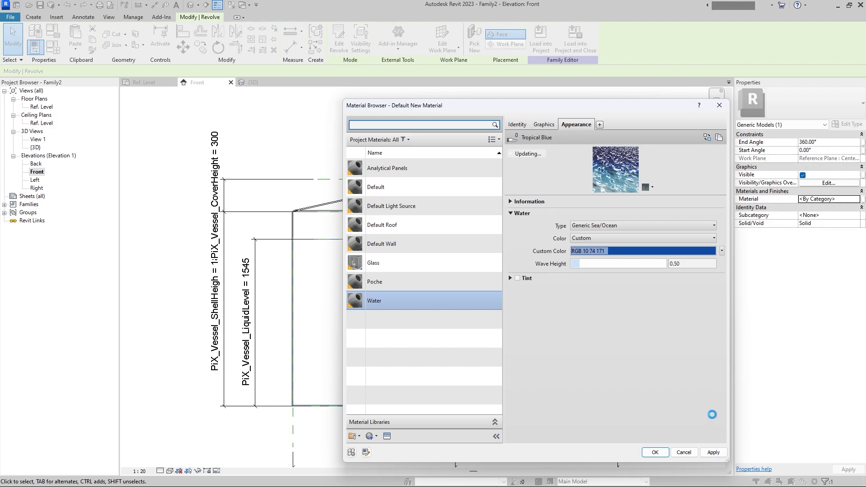
click(713, 453)
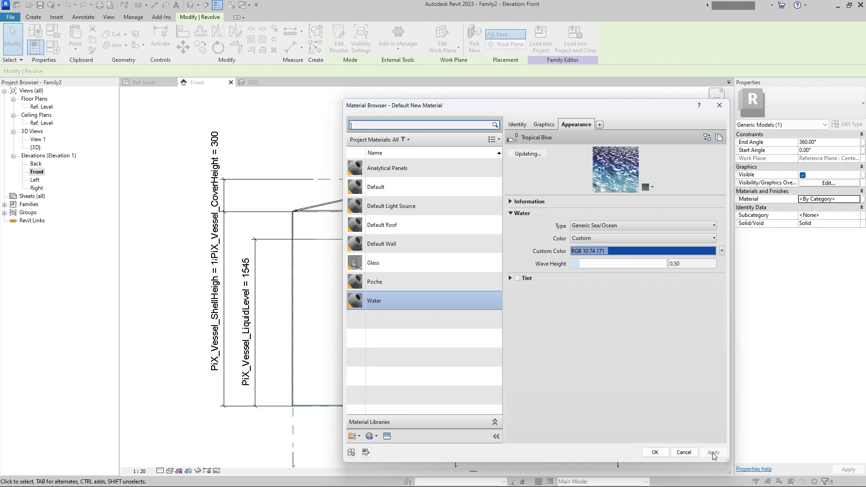
click(656, 453)
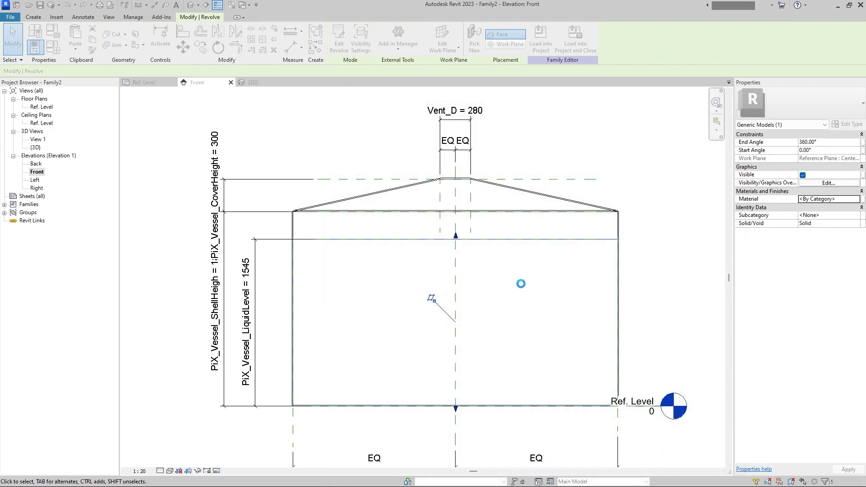
click(533, 258)
click(535, 251)
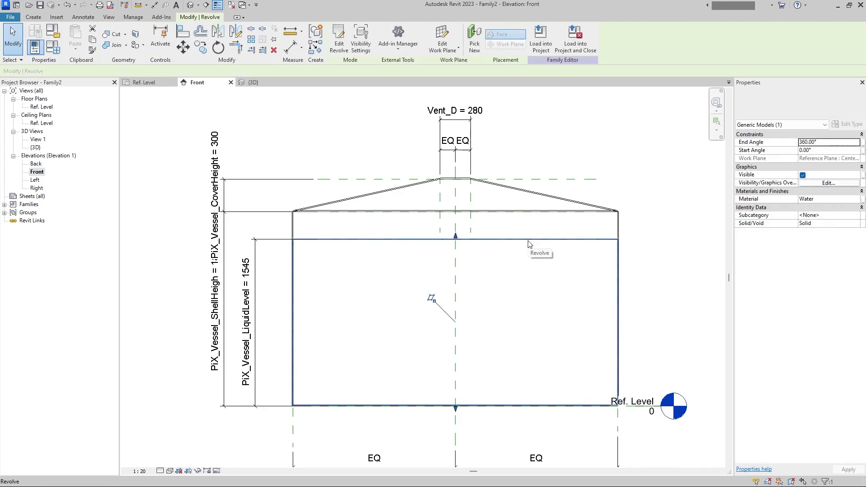
click(600, 193)
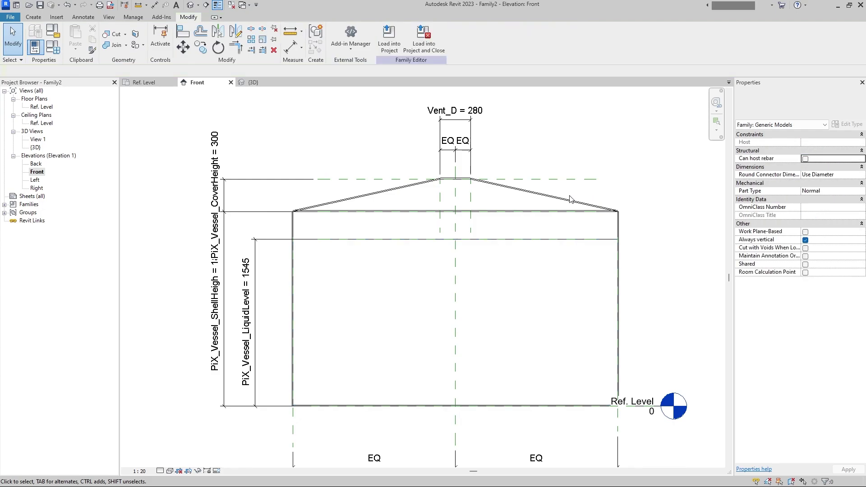
Select the vessel's cover, shell and base solids together and limit the editable properties to the three Generic Models.
click(571, 201)
click(517, 206)
click(513, 230)
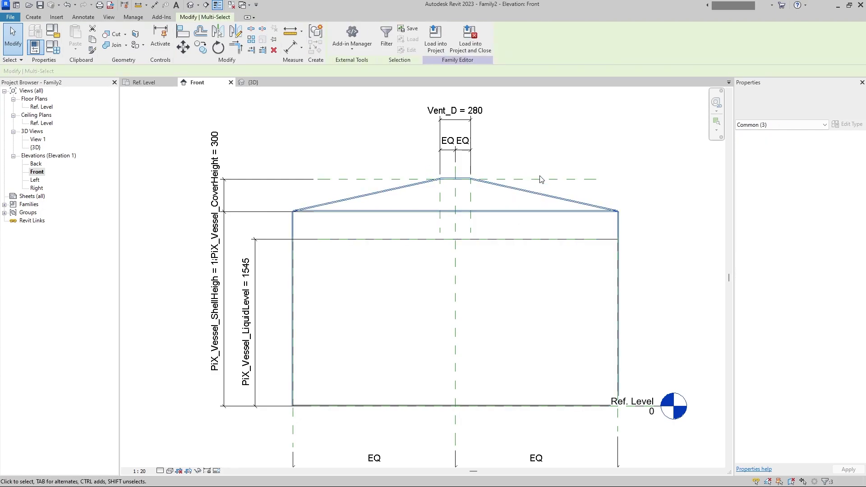
click(778, 125)
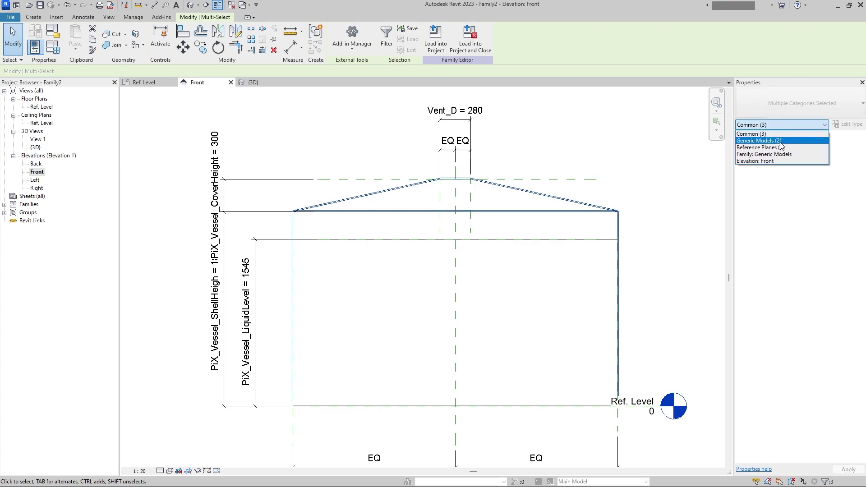
click(525, 330)
drag(514, 357, 504, 425)
drag(529, 136, 505, 437)
shift+drag(510, 226, 502, 281)
click(780, 125)
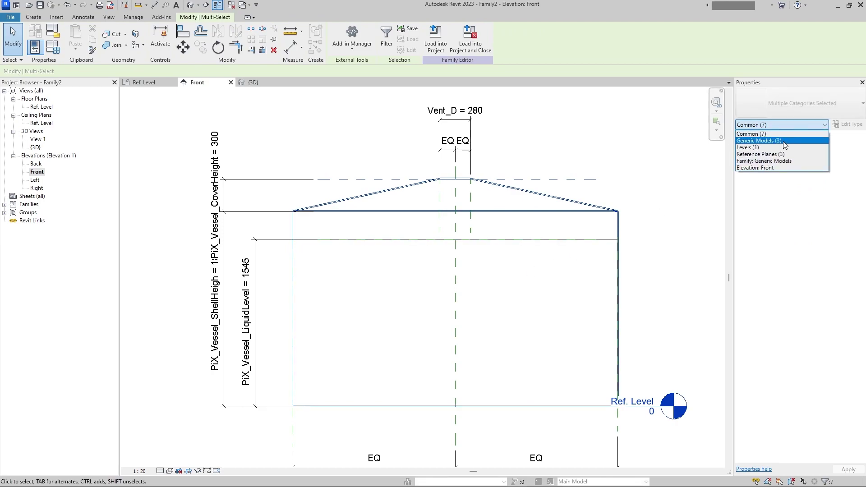
click(785, 140)
Create a new material named Steel from the material setting of the selected vessel solids.
click(854, 200)
click(857, 199)
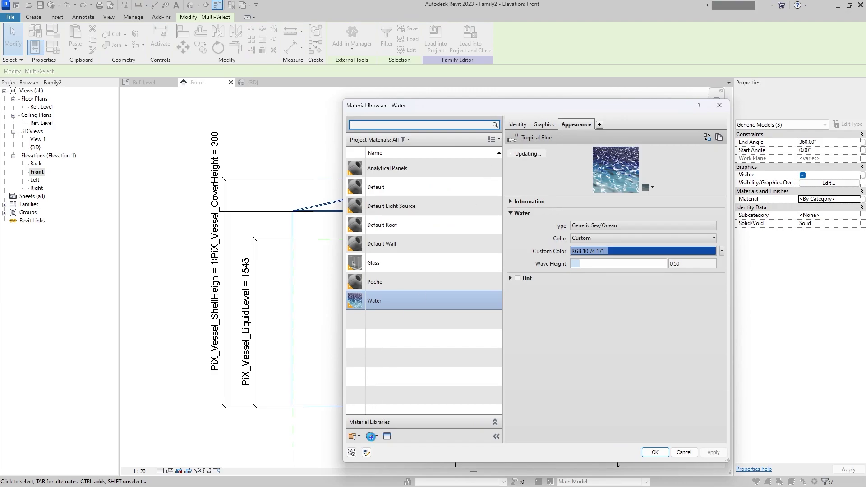
click(372, 436)
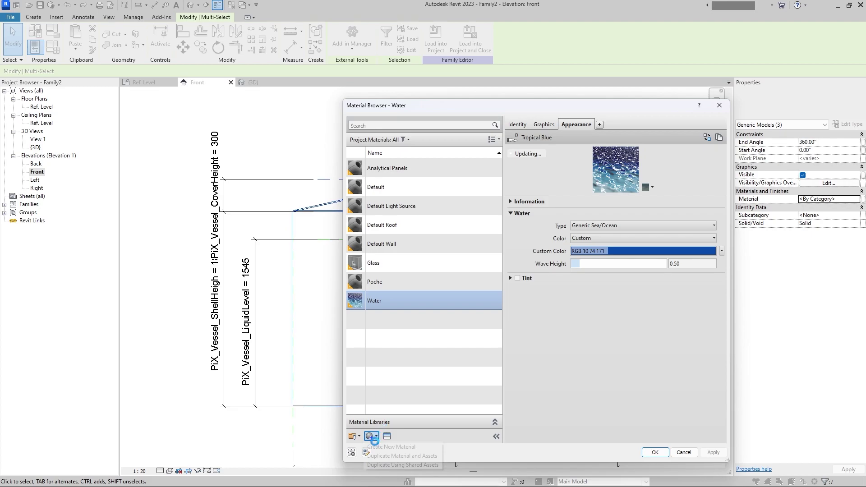
click(382, 447)
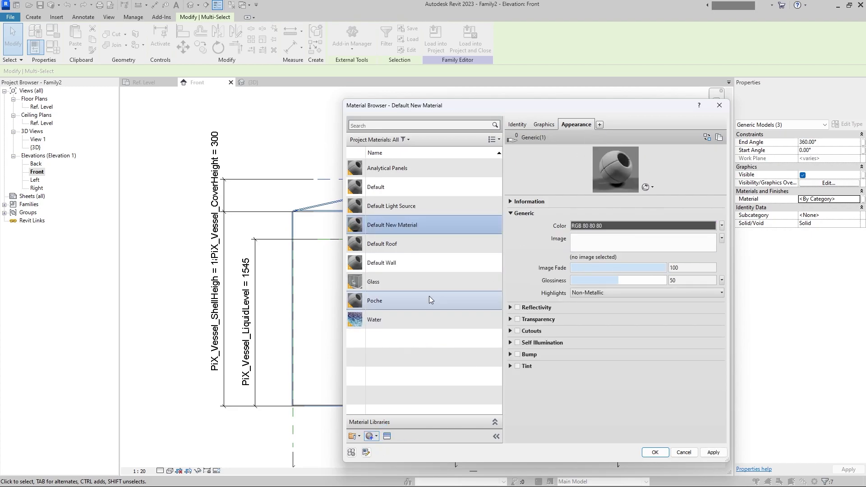
click(527, 125)
click(620, 139)
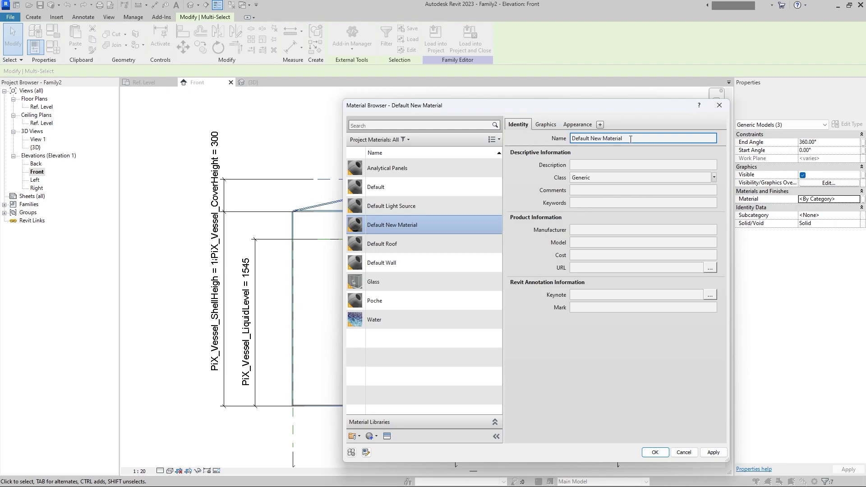
text(Steel)
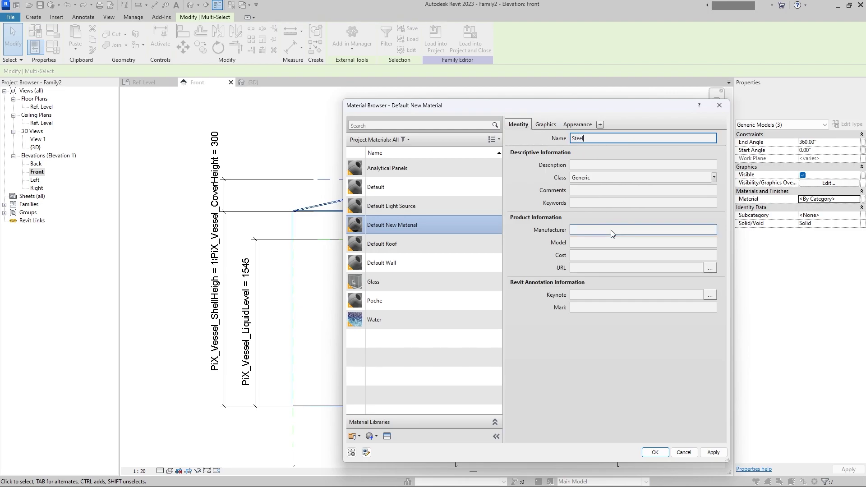
click(710, 453)
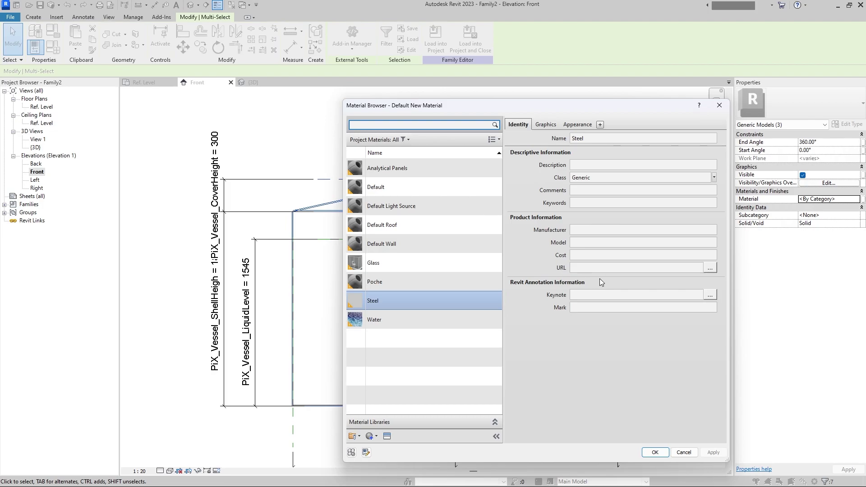
Search the asset library for Steel, add the Alloy Steel physical asset to the Steel material, and assign the material to the selected vessel solids.
click(387, 436)
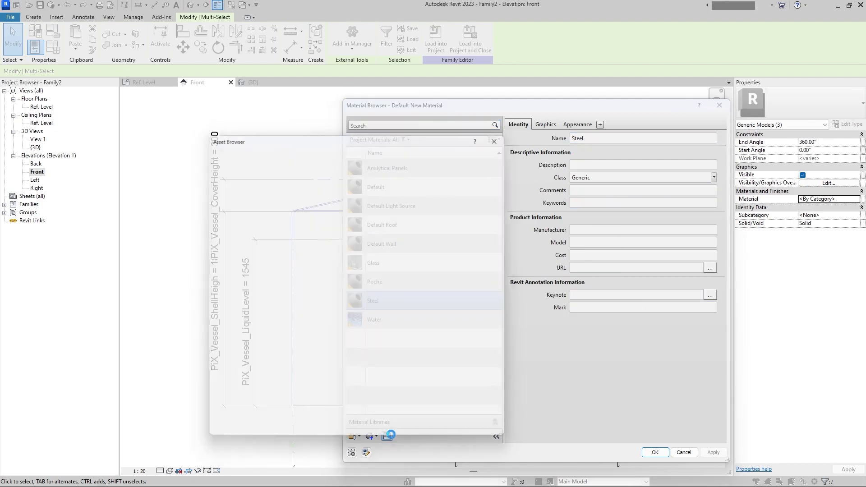
click(307, 150)
text(Steel)
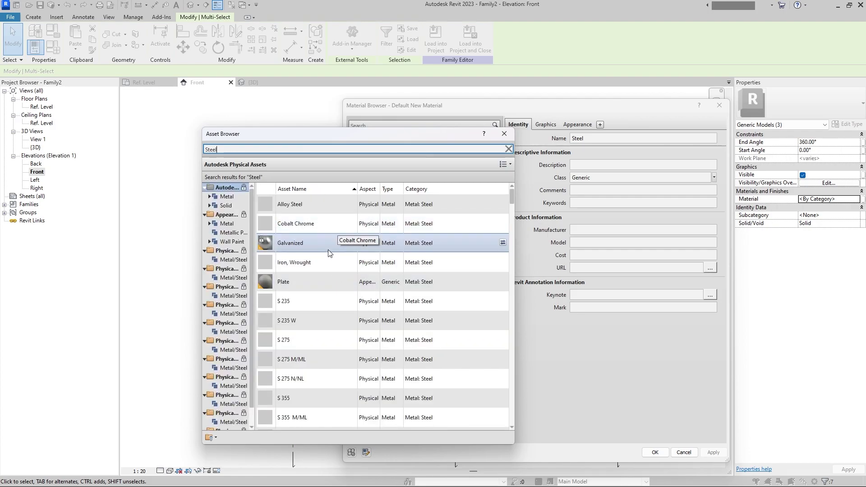
double_click(319, 206)
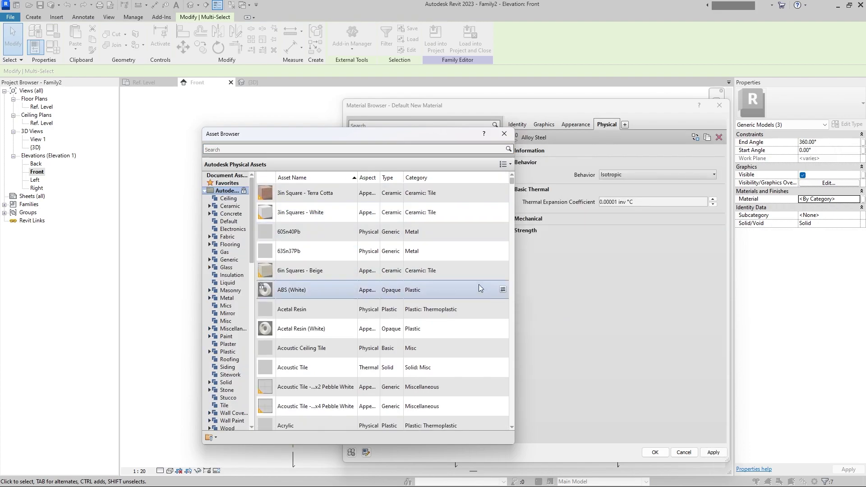
click(505, 134)
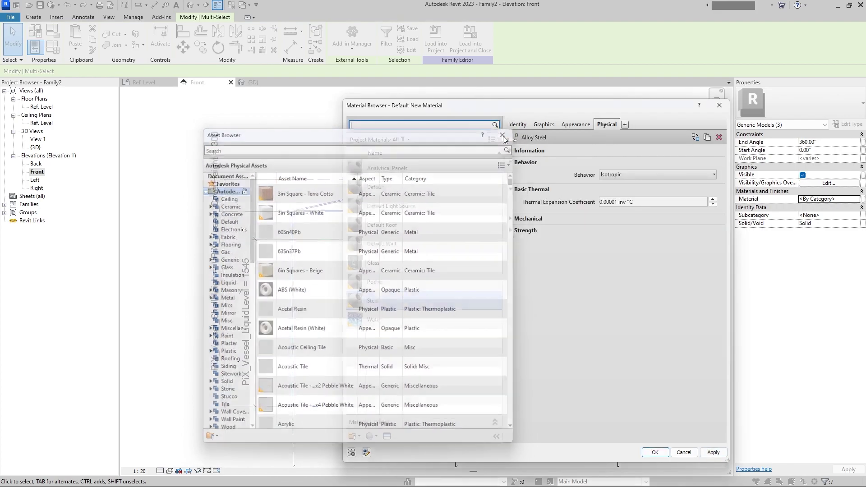
click(713, 453)
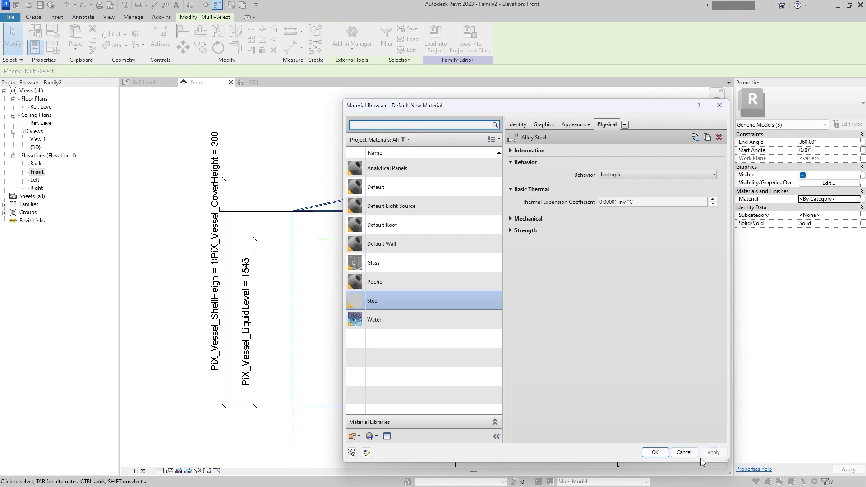
click(655, 453)
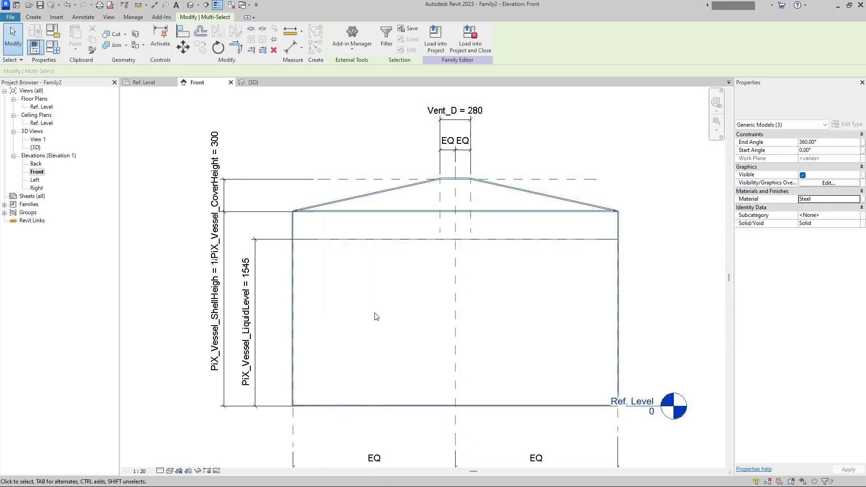
click(374, 316)
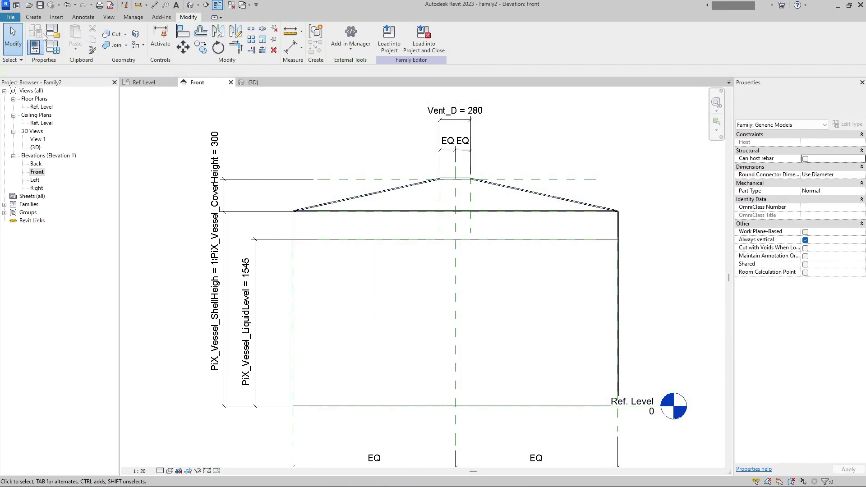
Start a Revolve and sketch a rectangular insulation profile about 86 mm wide and 1800 mm high along the outside of the shell's left wall.
click(33, 16)
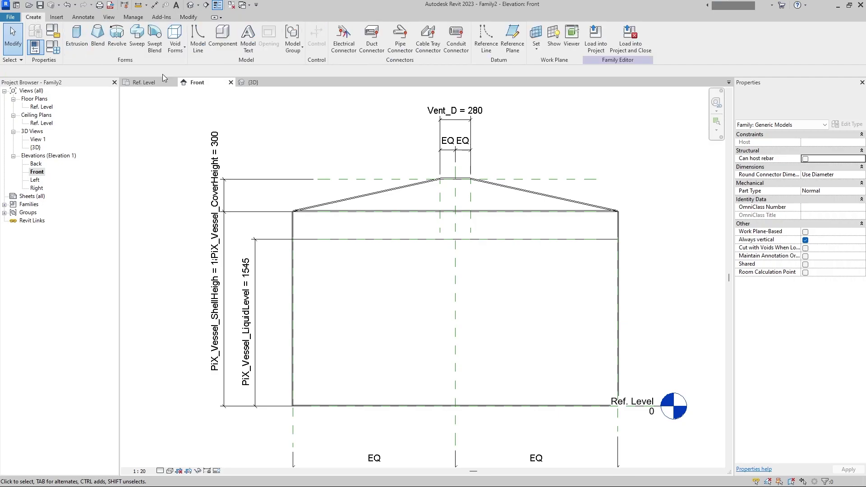
click(124, 46)
click(412, 30)
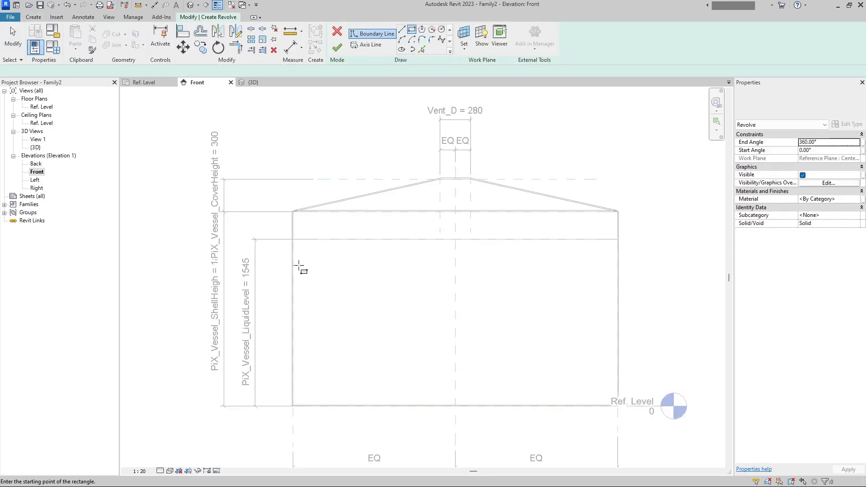
scroll(300, 377, up, 3)
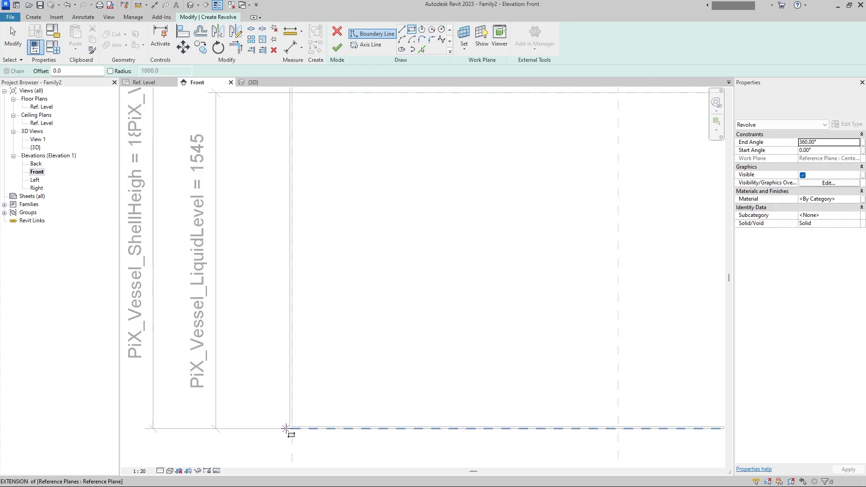
click(285, 428)
scroll(300, 199, down, 4)
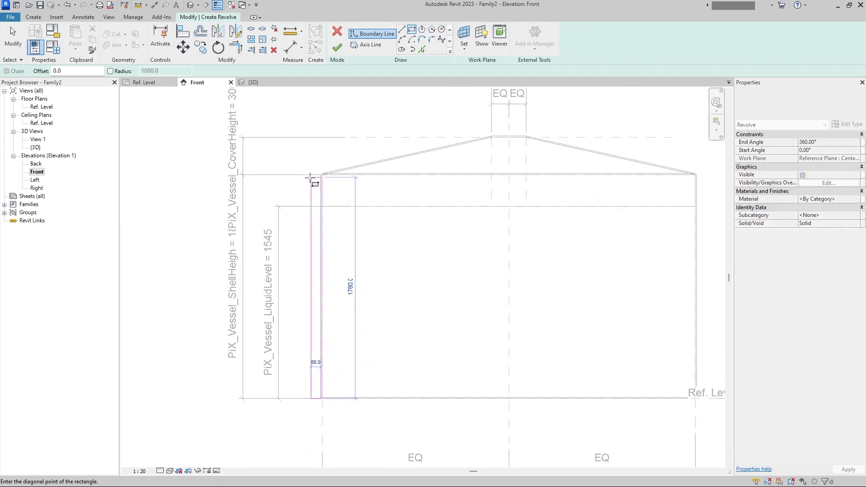
click(310, 177)
key(Escape)
key(Escape)
click(311, 196)
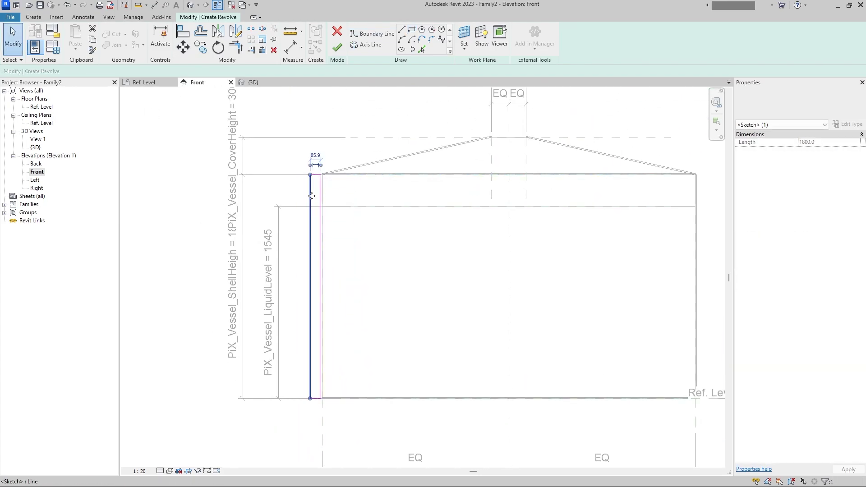
key(Escape)
click(79, 17)
click(55, 40)
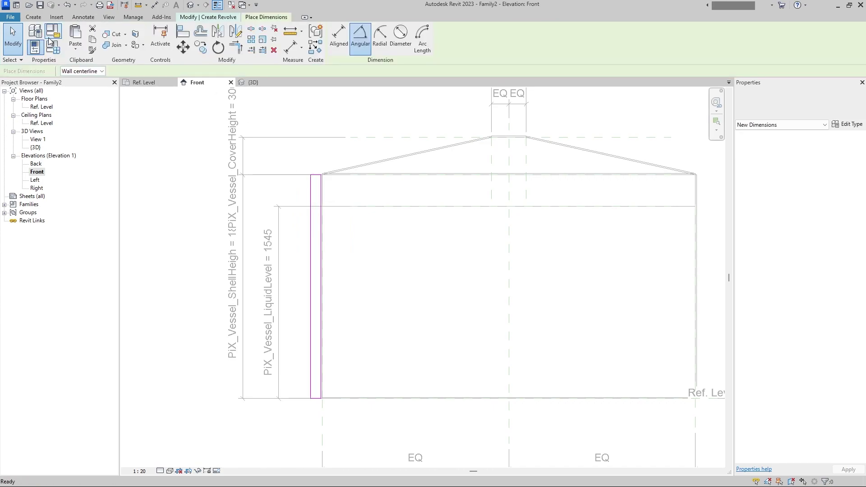
key(Escape)
Add an aligned dimension below the insulation profile from the shell's left reference plane to the profile's outer edge.
click(79, 17)
click(36, 40)
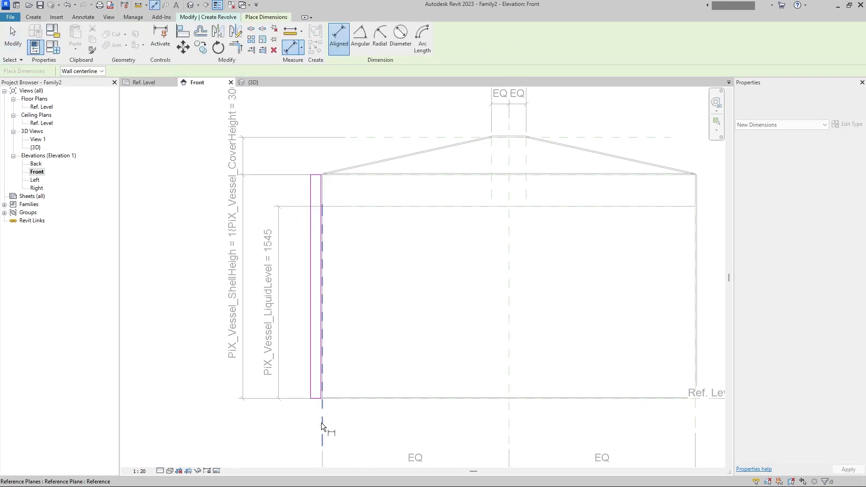
click(322, 424)
click(311, 379)
click(316, 432)
key(Escape)
key(Escape)
Label the insulation profile's width dimension with a new instance parameter named PiX_Vessel_InsulationThickness.
click(310, 379)
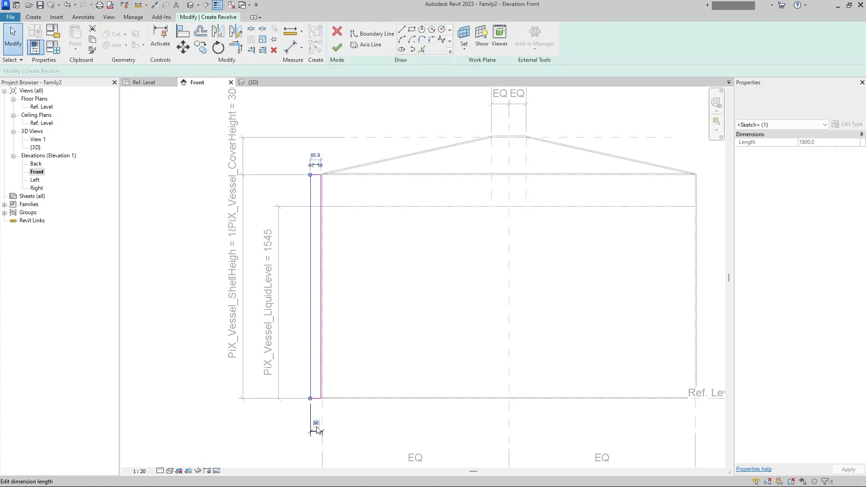
click(318, 430)
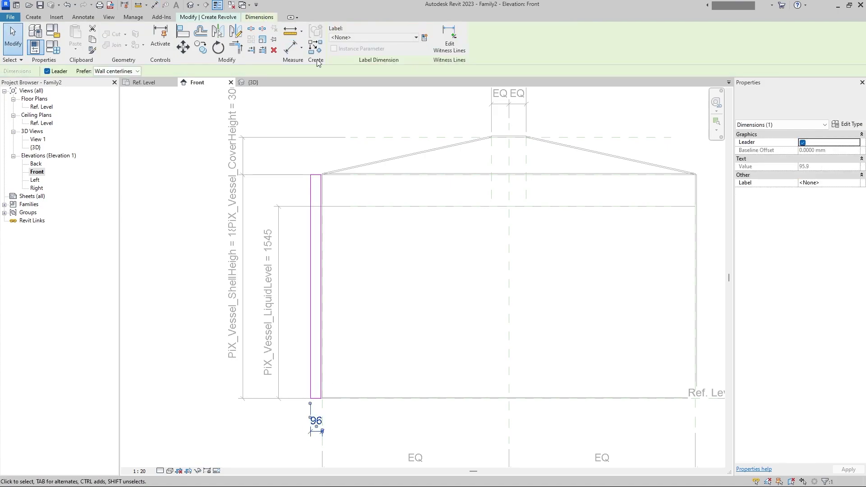
click(426, 38)
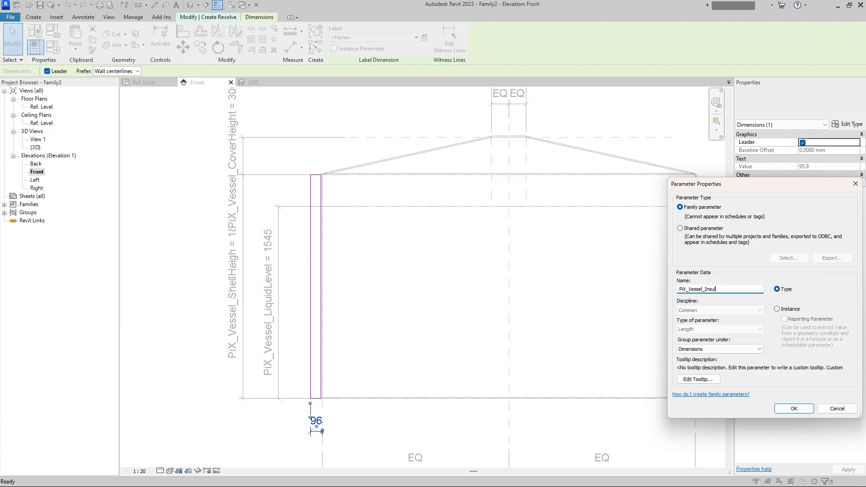
text(nThic)
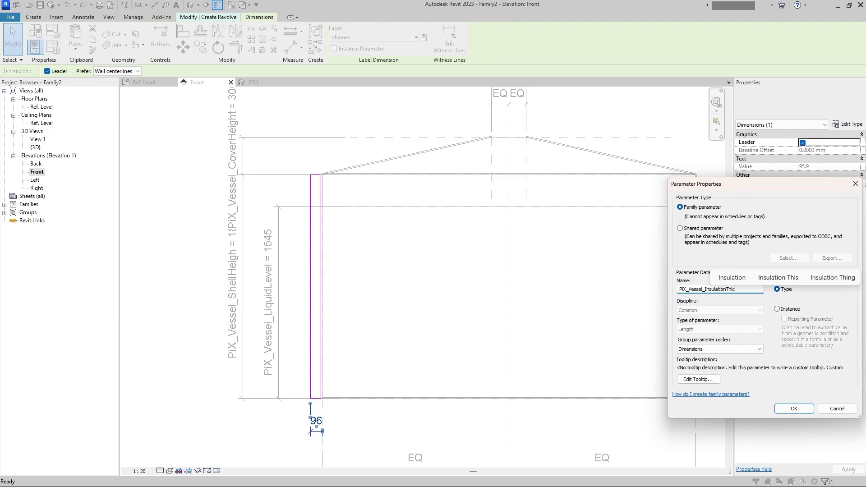
text(kness)
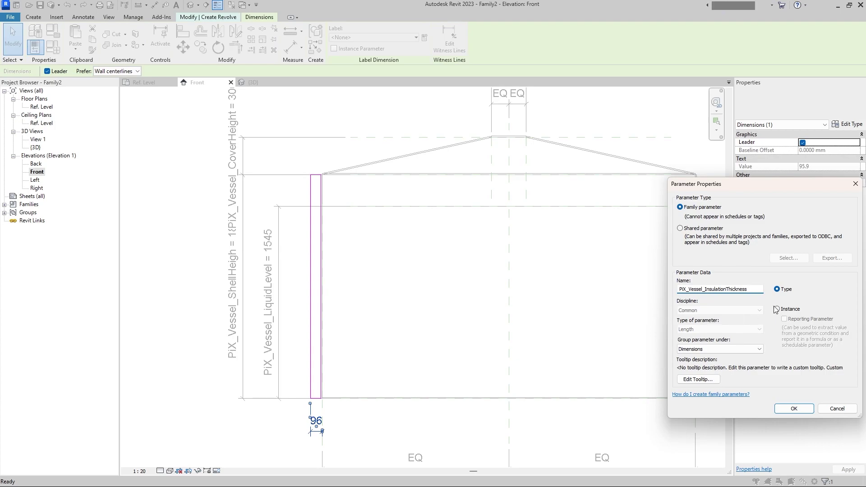
click(794, 309)
click(794, 409)
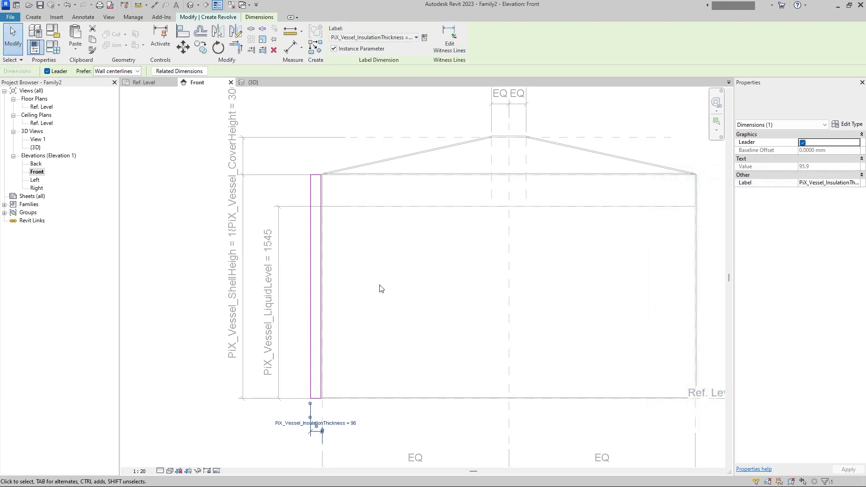
click(359, 265)
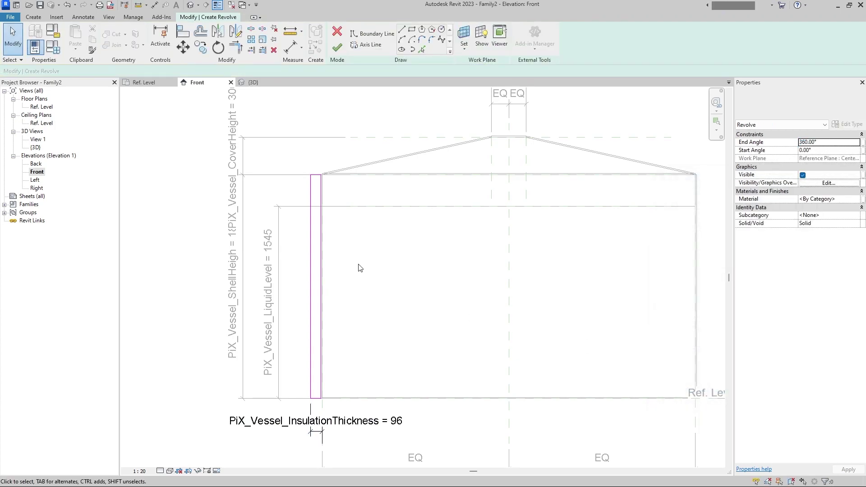
Align and lock the insulation profile's top and bottom edges to the shell-top and base reference planes, and align its inner edge with the shell wall.
click(183, 31)
click(384, 175)
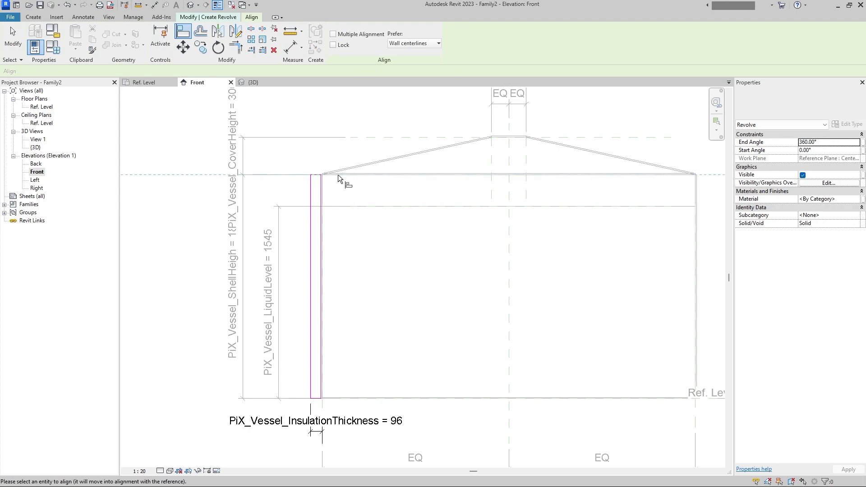
click(316, 174)
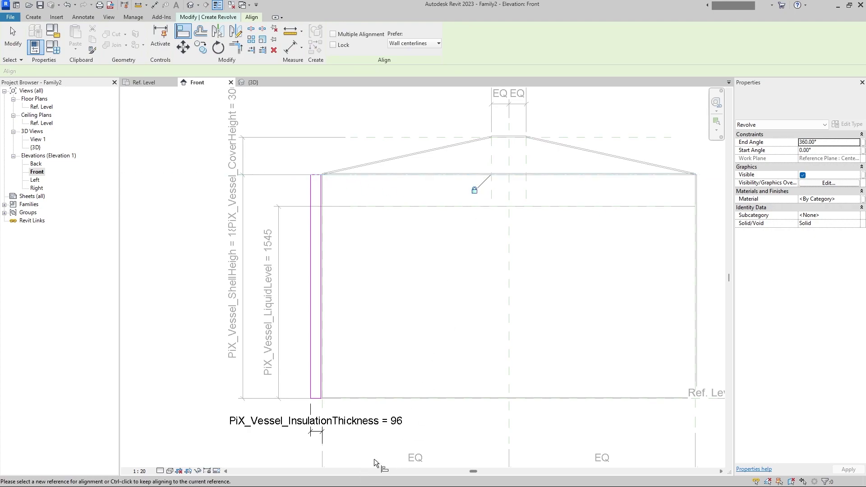
click(500, 400)
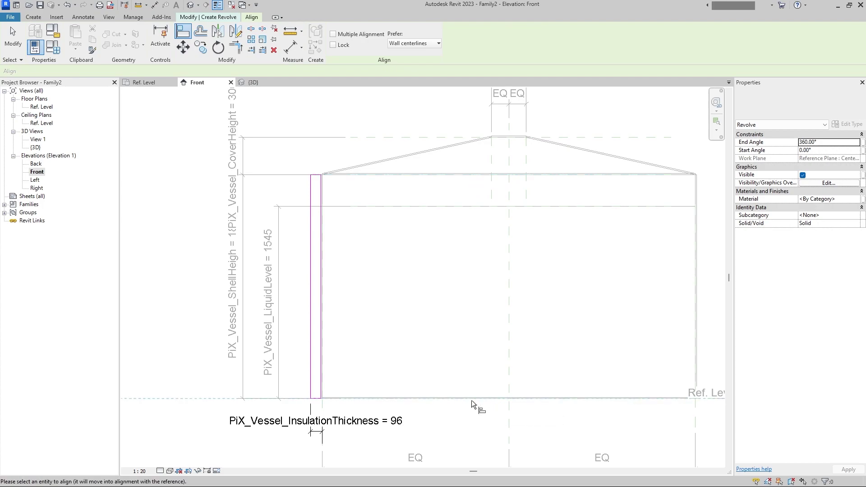
click(316, 400)
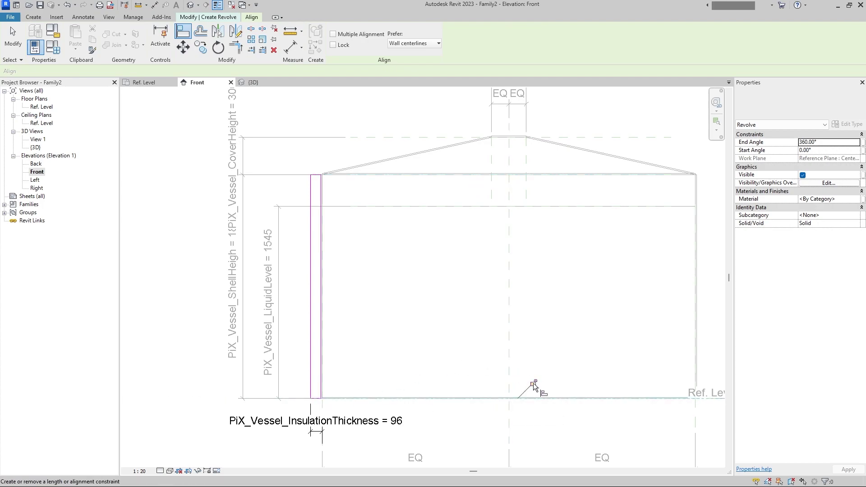
click(319, 387)
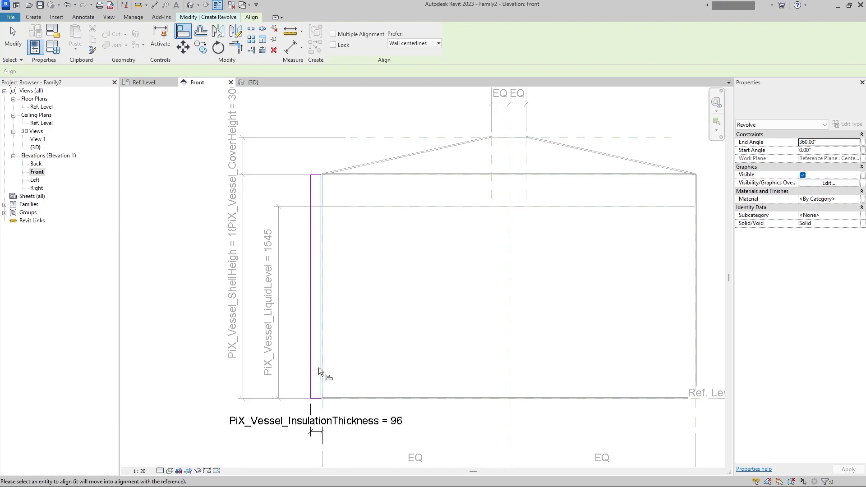
click(318, 367)
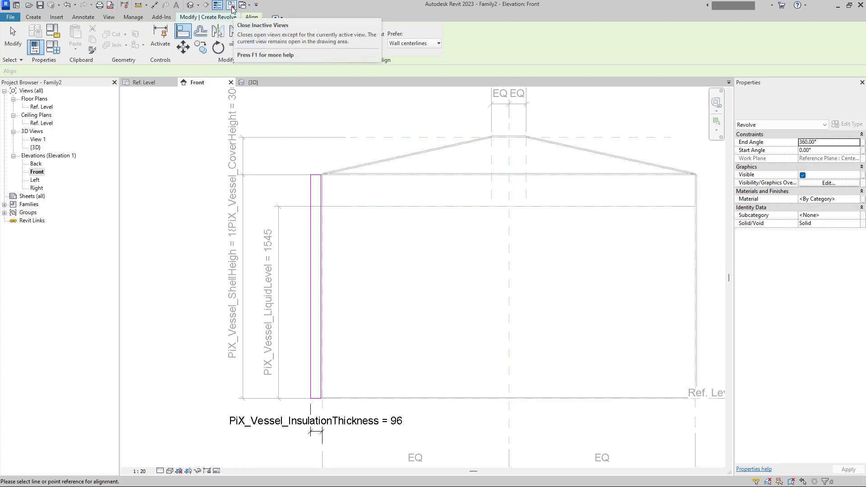
key(Escape)
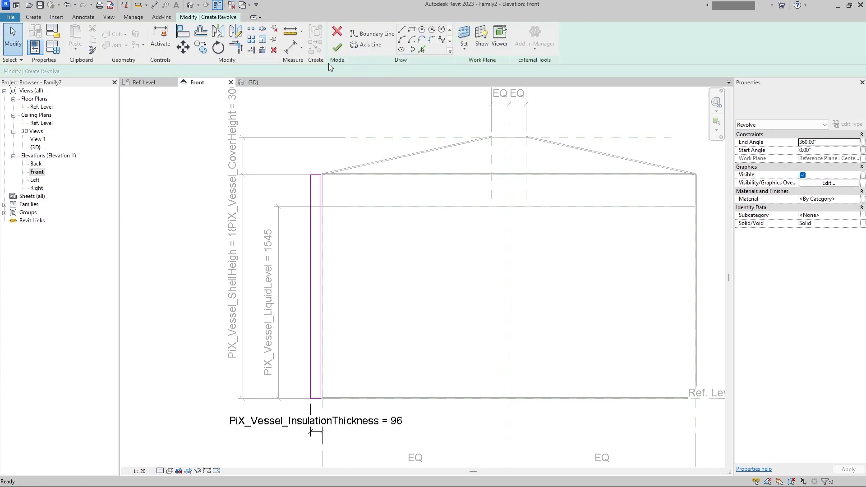
Draw the revolve axis on the vessel's vertical centre plane and finish the revolved insulation.
click(365, 47)
click(509, 277)
click(509, 307)
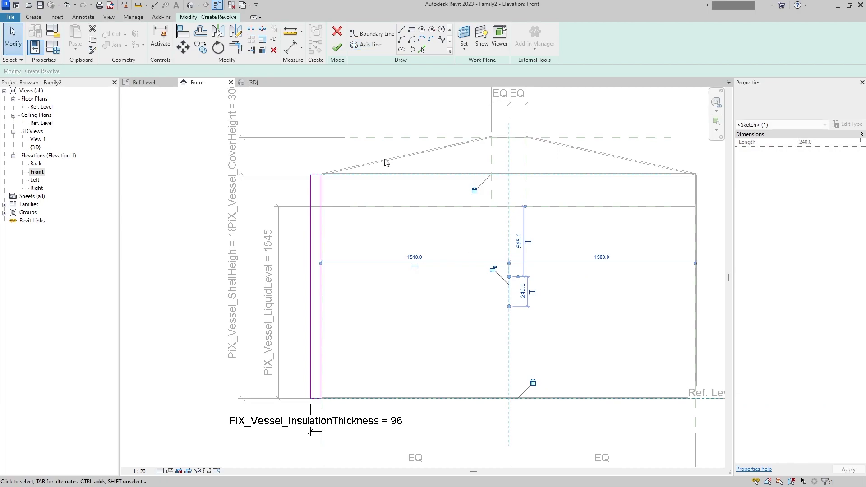
click(338, 48)
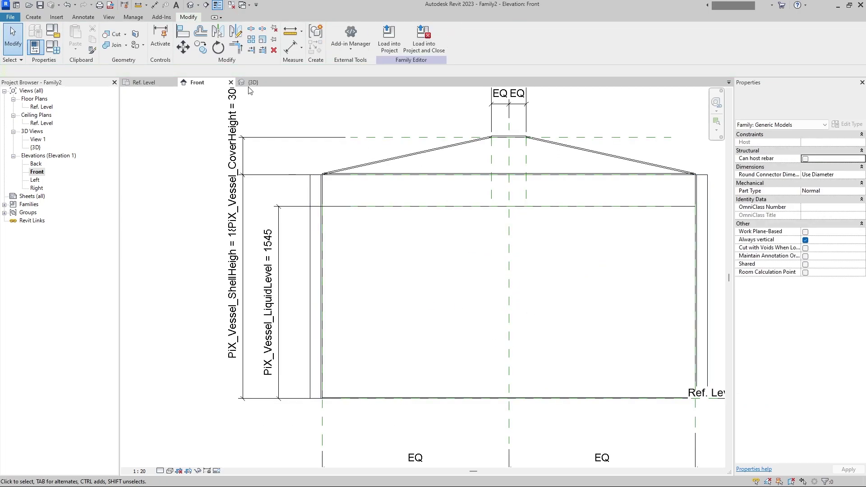
Create a new material named Insulation from the material setting of the revolved insulation.
click(309, 197)
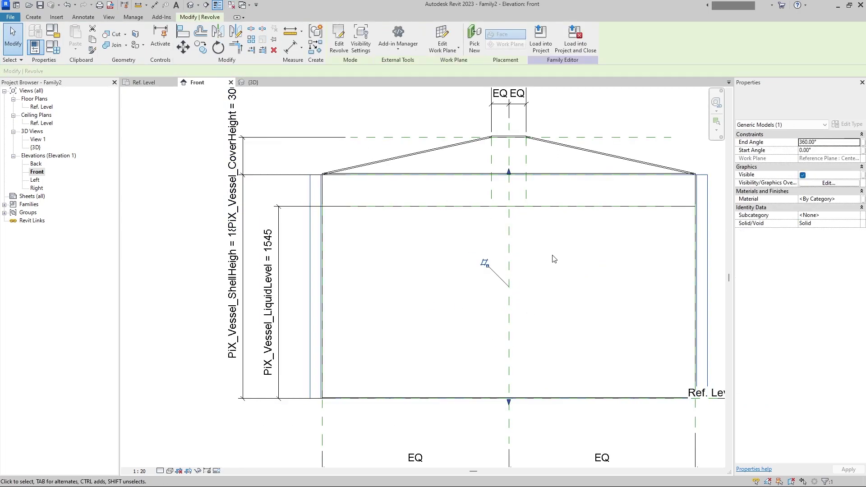
click(861, 202)
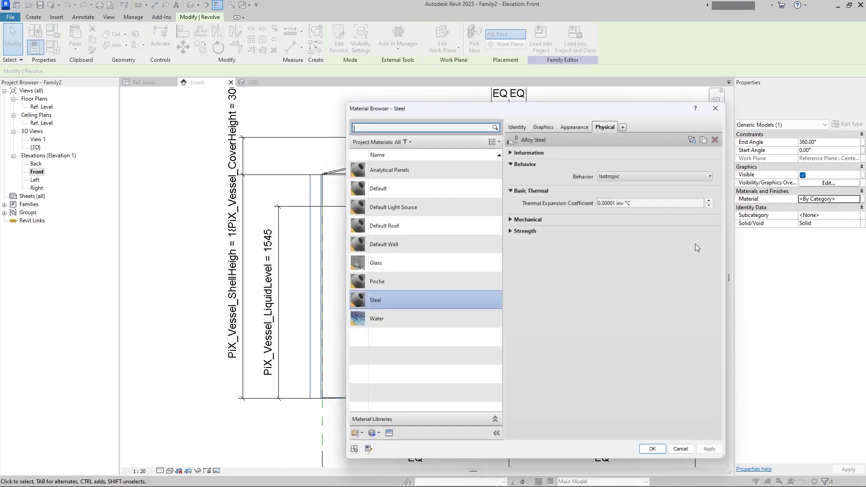
click(371, 438)
click(389, 447)
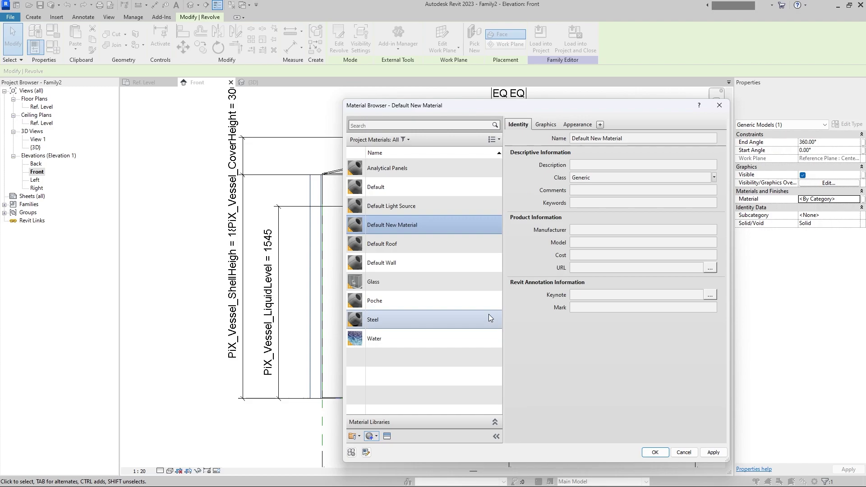
click(644, 139)
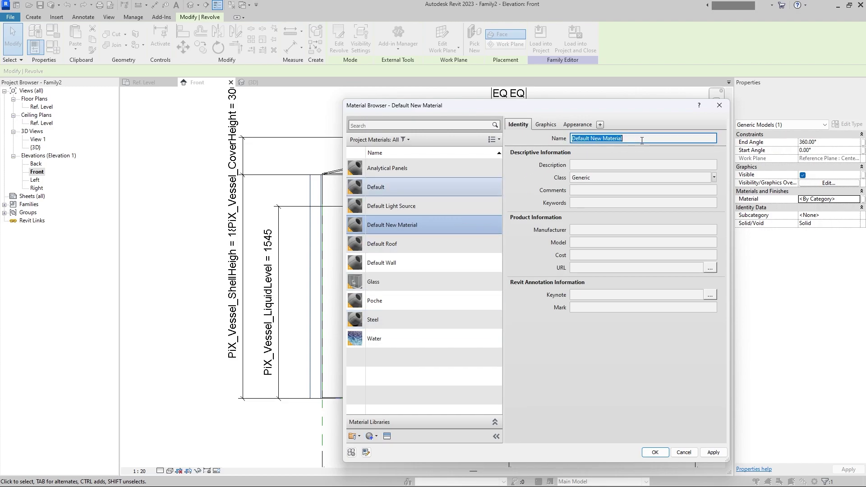
key(BackSpace)
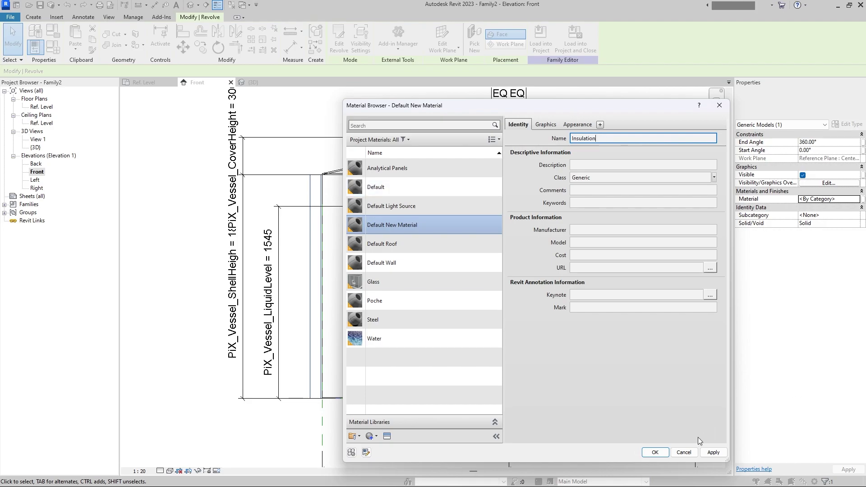
Apply the Insulation material name and add the Fiberglass Insulation physical asset found by searching the asset library for Insulation.
click(713, 452)
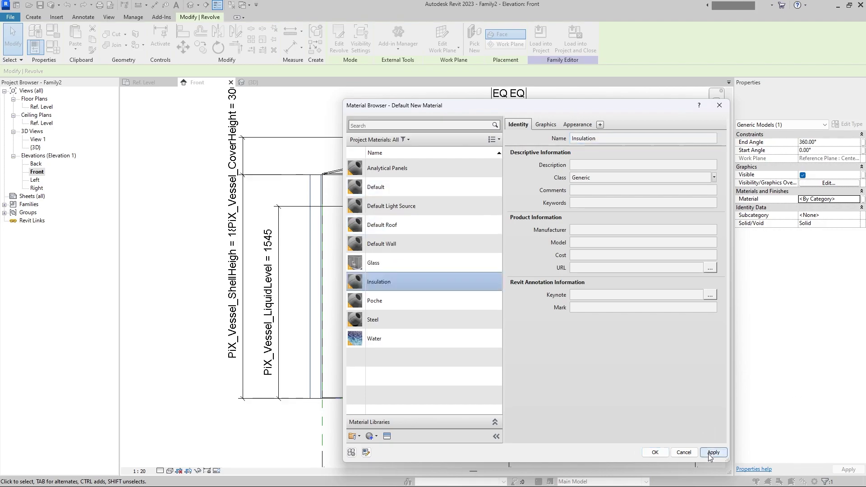
click(387, 436)
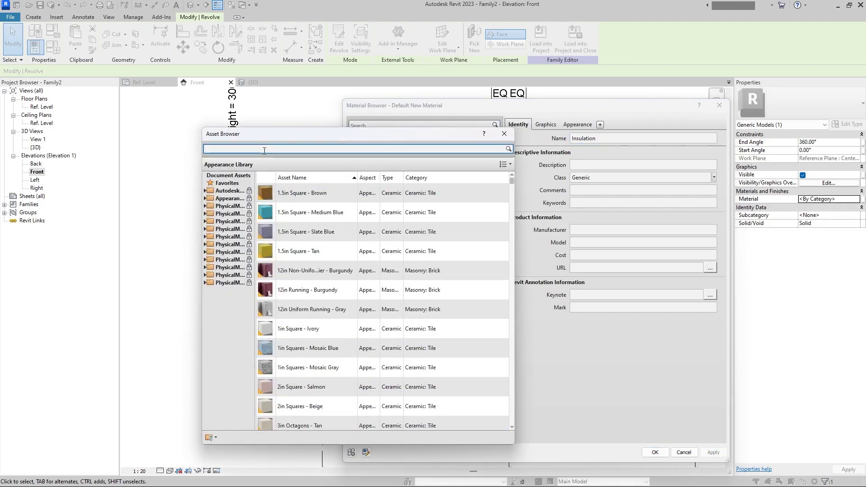
click(264, 150)
text(Insulation)
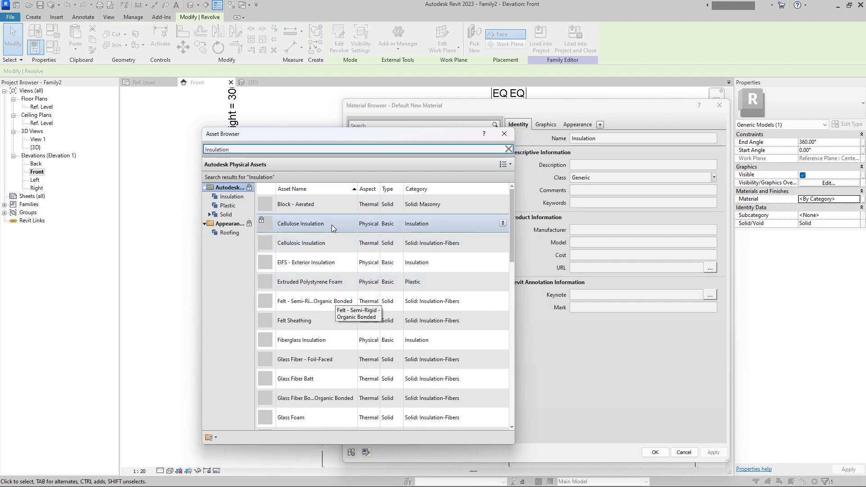
click(340, 339)
double_click(340, 339)
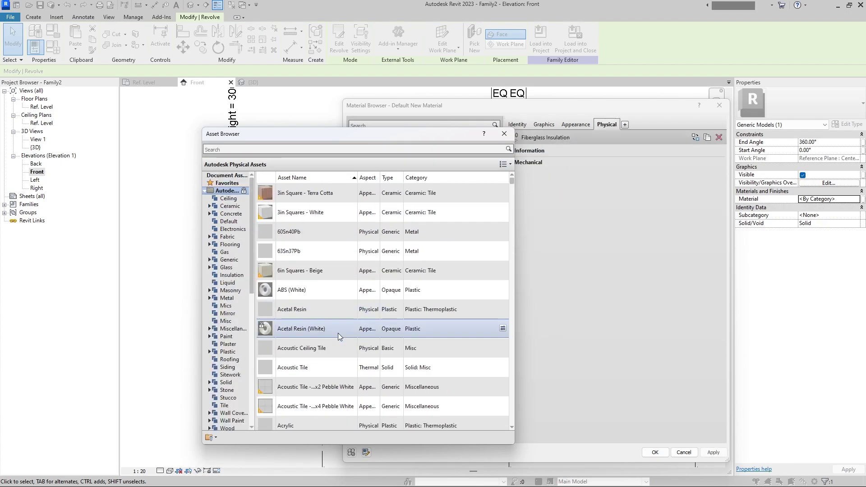
click(506, 134)
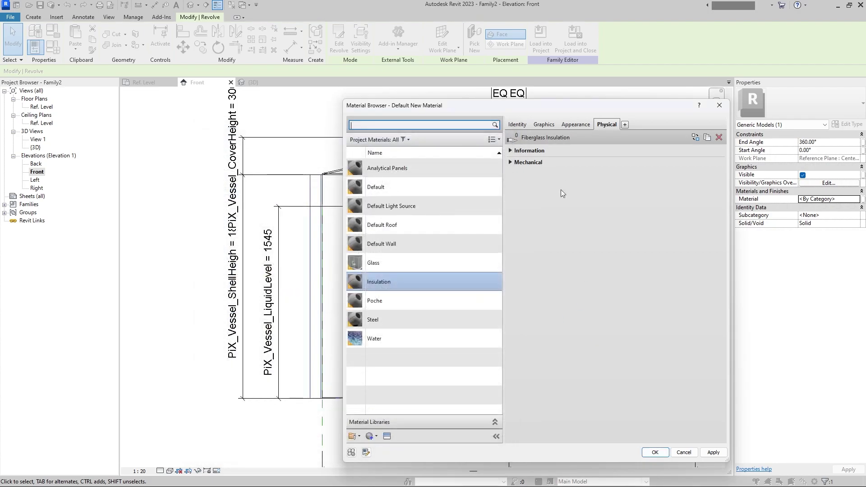
Raise the shading transparency in the Insulation material's graphics settings.
click(546, 126)
click(590, 129)
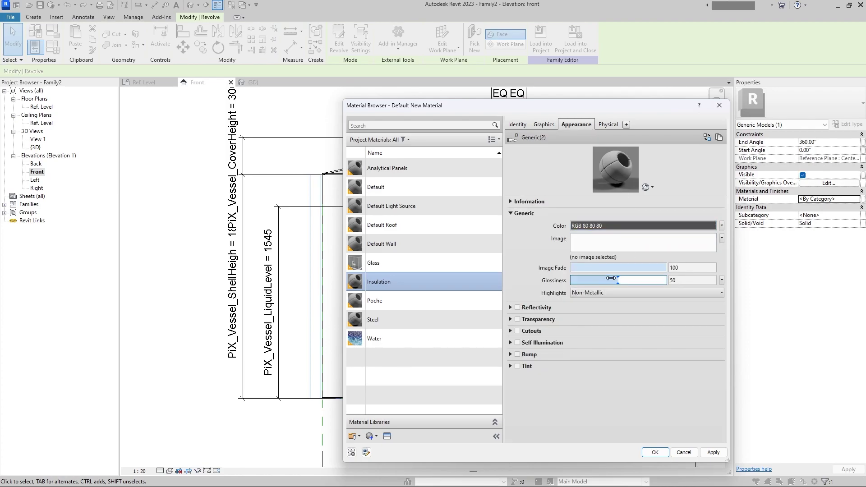
click(550, 126)
drag(581, 175, 647, 178)
Enable transparency in the Insulation material's render appearance with an amount of 77, and assign the material to the revolved insulation.
click(589, 128)
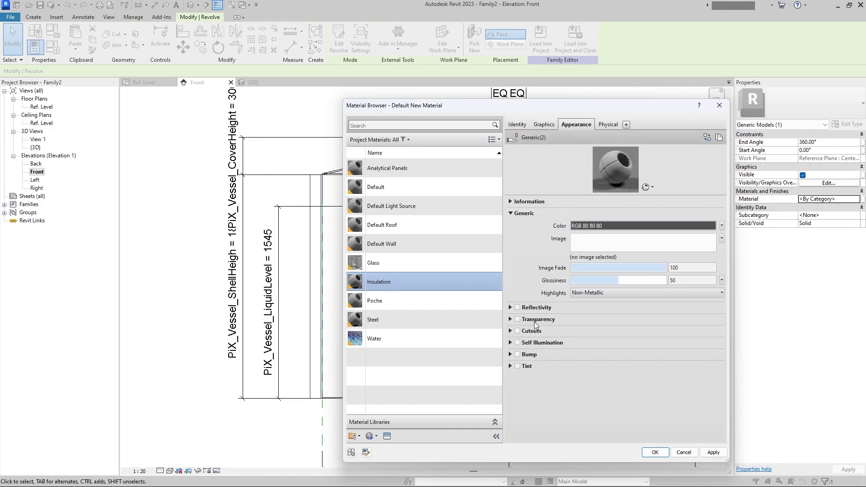
click(510, 319)
click(518, 320)
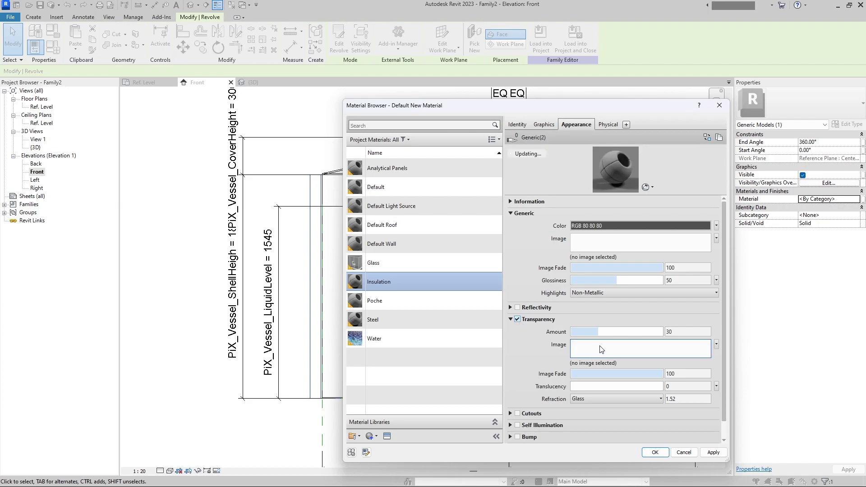
click(600, 333)
mouse_move(626, 331)
mouse_down()
mouse_move(662, 332)
mouse_move(641, 333)
mouse_up()
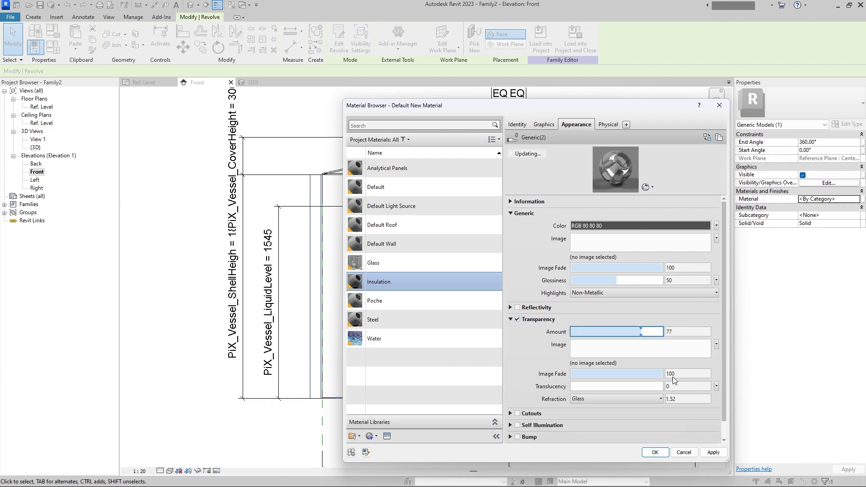
click(654, 452)
click(656, 276)
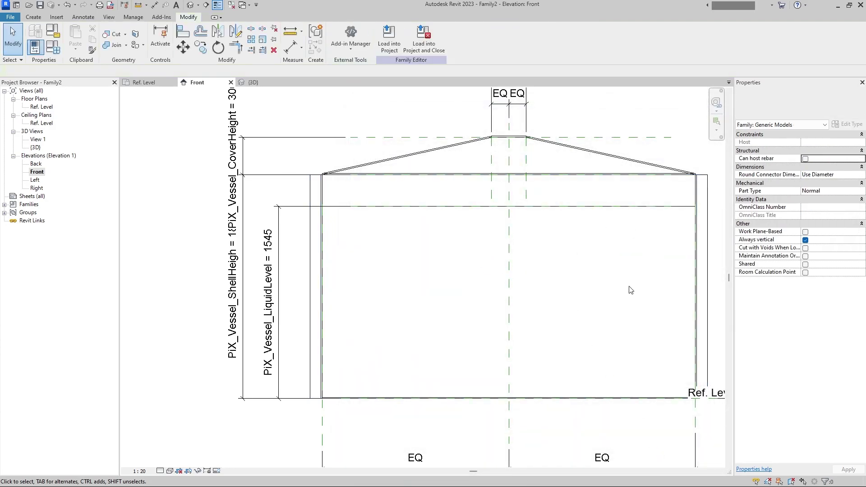
Inspect the insulated vessel in the 3D view with the Shaded visual style.
middle_drag(409, 190, 330, 223)
click(192, 4)
shift+middle_drag(270, 194, 287, 244)
click(171, 471)
click(185, 466)
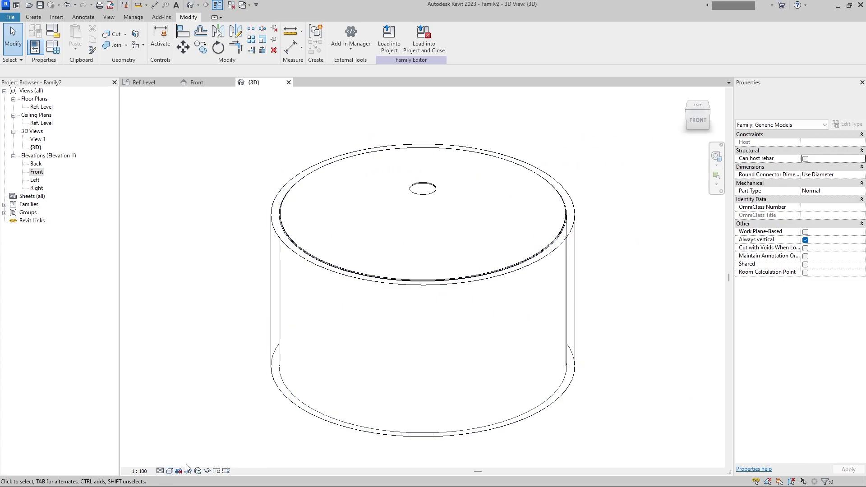
mouse_move(334, 331)
shift+middle_down()
mouse_move(386, 225)
mouse_move(468, 259)
mouse_move(456, 281)
mouse_move(319, 246)
mouse_move(315, 329)
mouse_move(358, 266)
mouse_move(332, 247)
shift+middle_up()
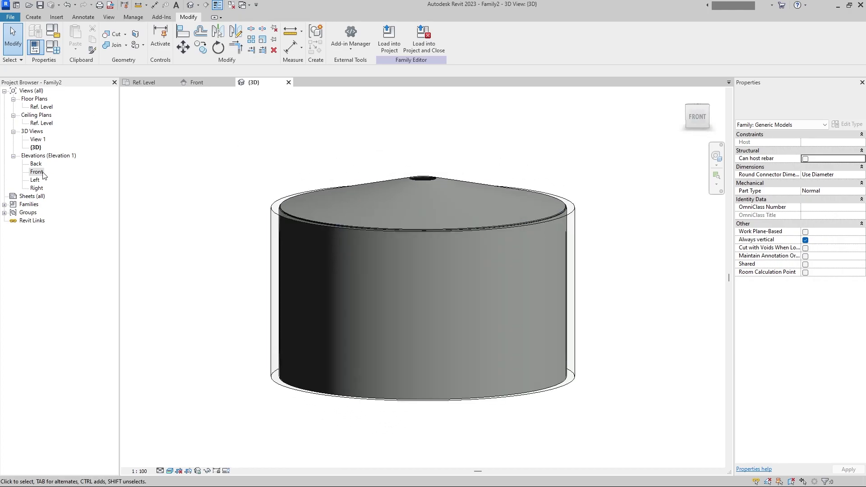
In the Front elevation, start a revolve sketch with a 100 mm vertical line rising from the cover's upper vent edge.
double_click(37, 172)
scroll(246, 180, up, 4)
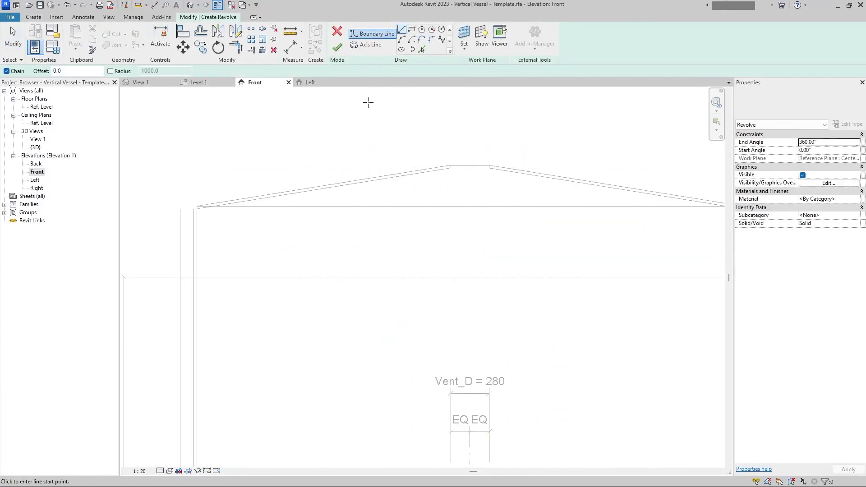
scroll(408, 178, up, 2)
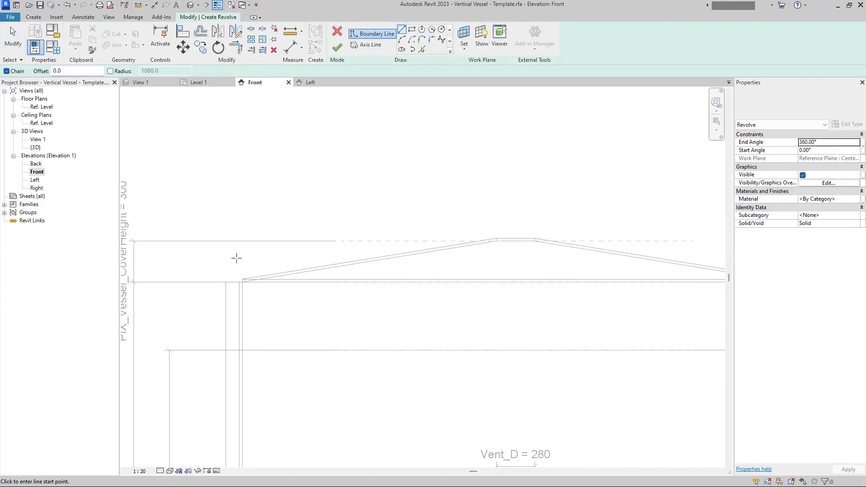
scroll(237, 259, up, 2)
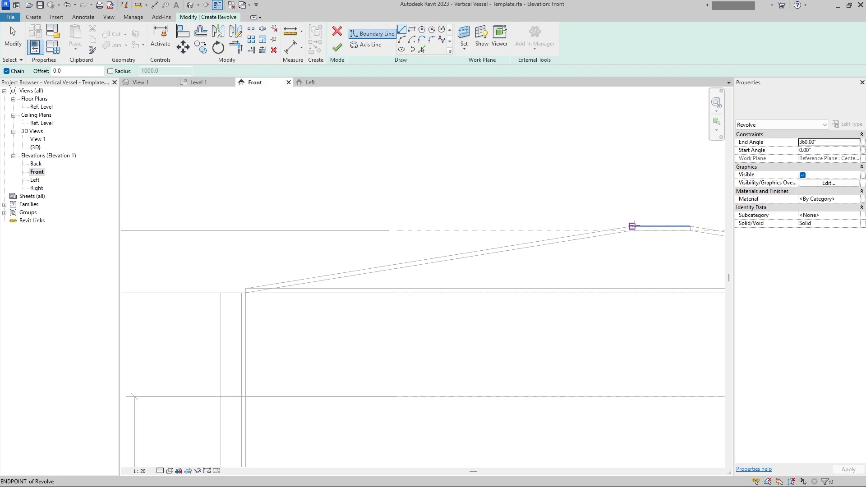
click(633, 226)
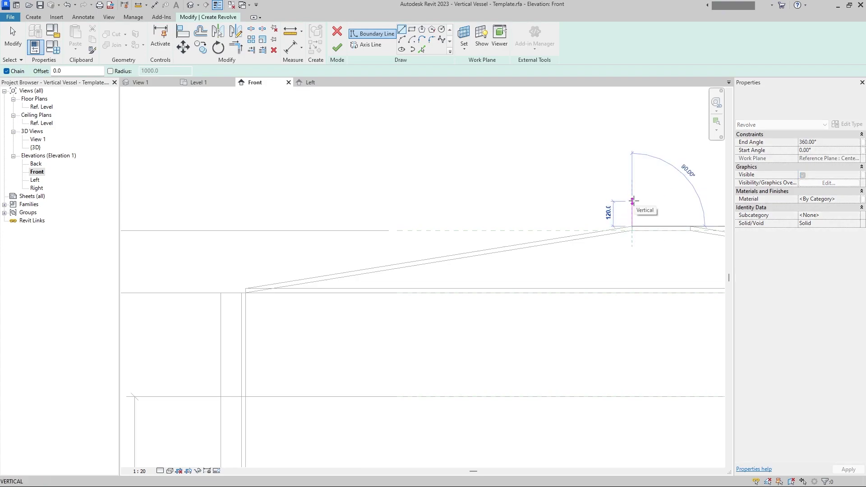
text(100)
key(Return)
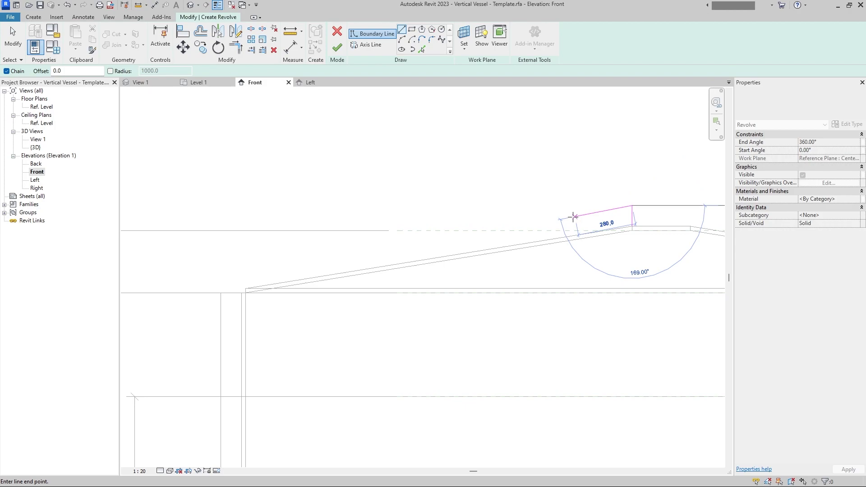
Close the cover insulation profile along the cover's sloped top, with a parallel outer line, a vertical outer edge and a base on the shell-top plane.
key(Escape)
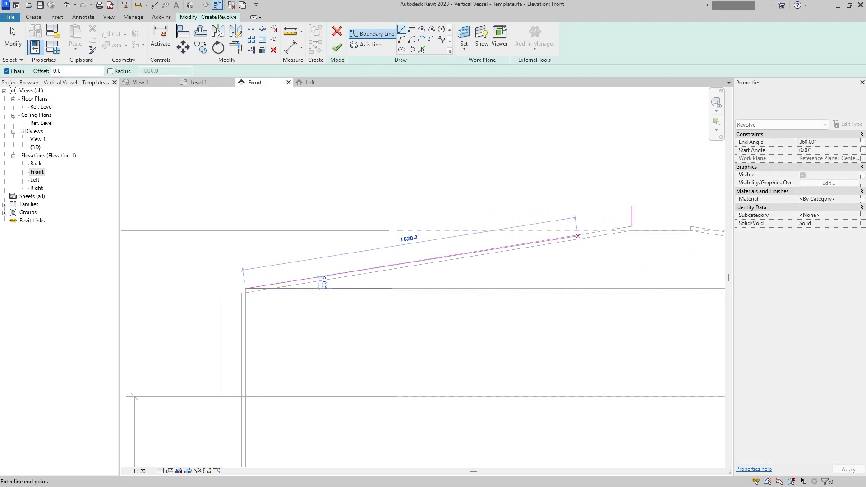
click(633, 227)
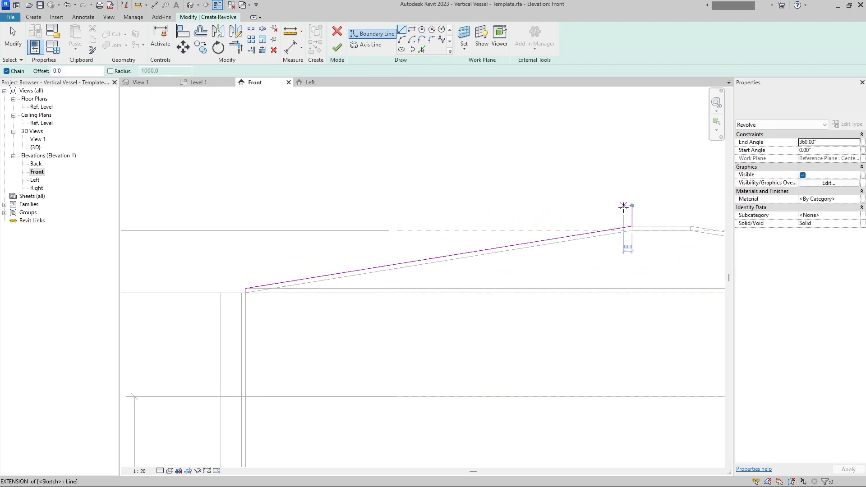
click(632, 206)
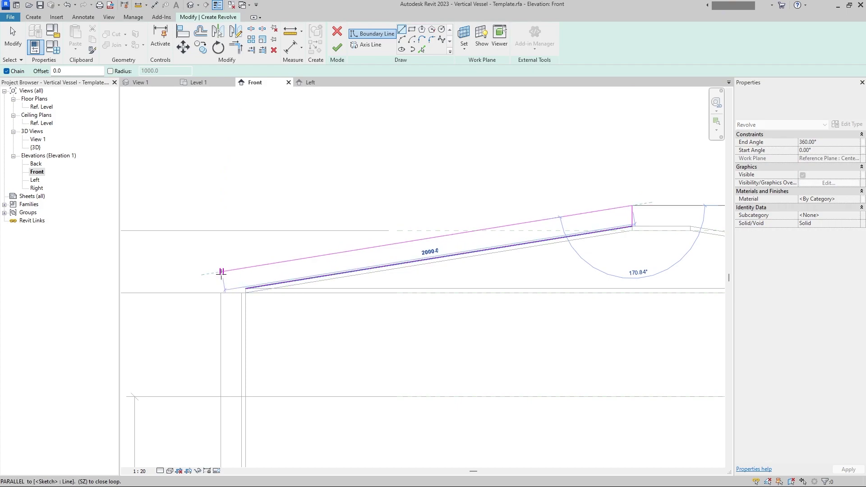
click(220, 272)
click(219, 293)
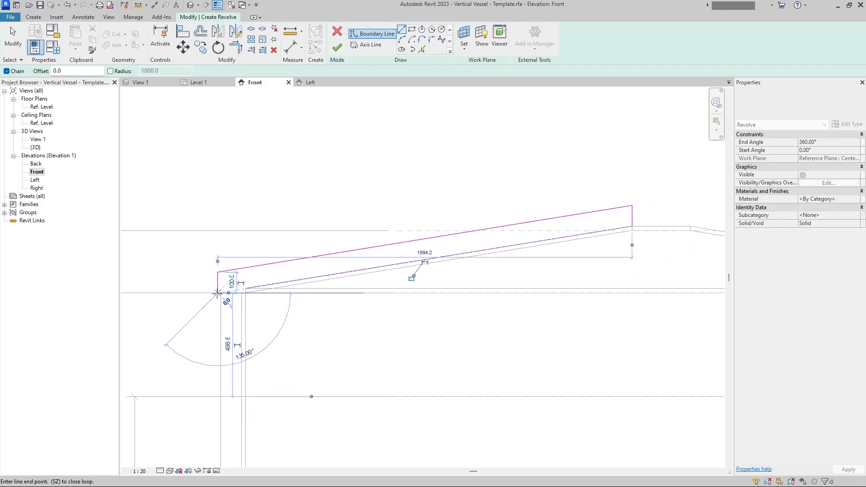
scroll(240, 294, up, 3)
click(241, 293)
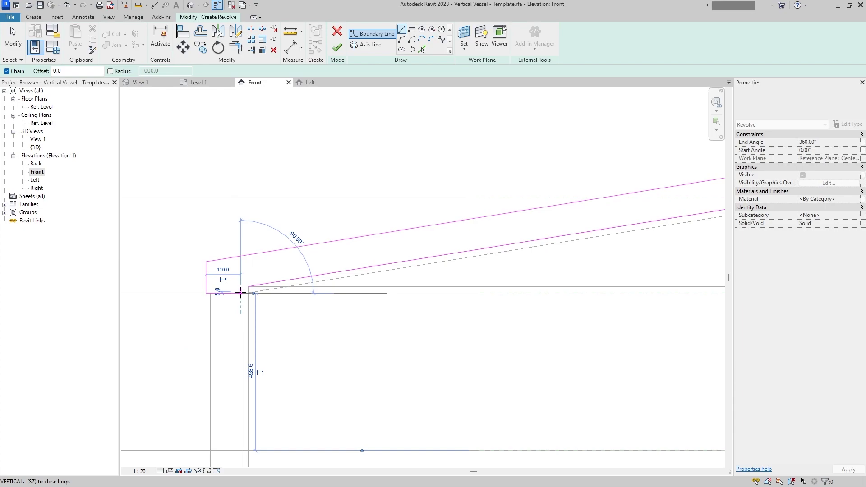
click(246, 288)
key(Escape)
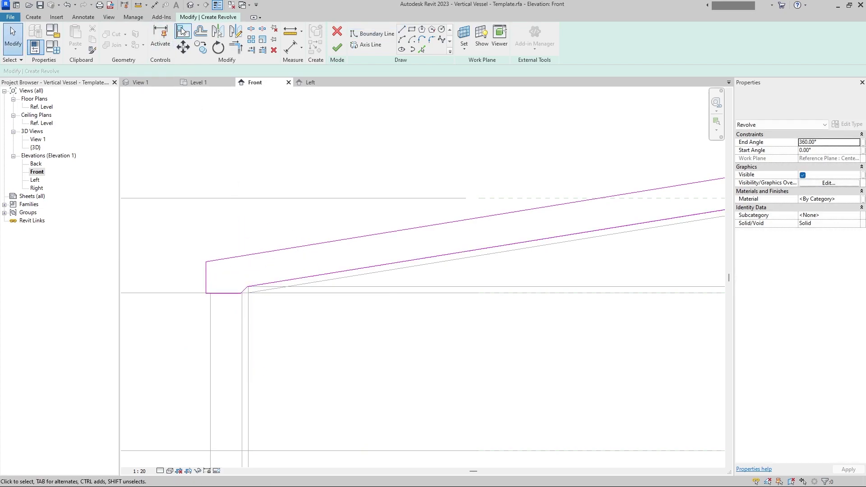
Dimension the distance between the profile's lower sloped line and the cover's underside at both the vent end and the shell end.
scroll(380, 195, down, 1)
mouse_move(379, 196)
middle_down()
mouse_move(354, 188)
mouse_move(267, 237)
middle_up()
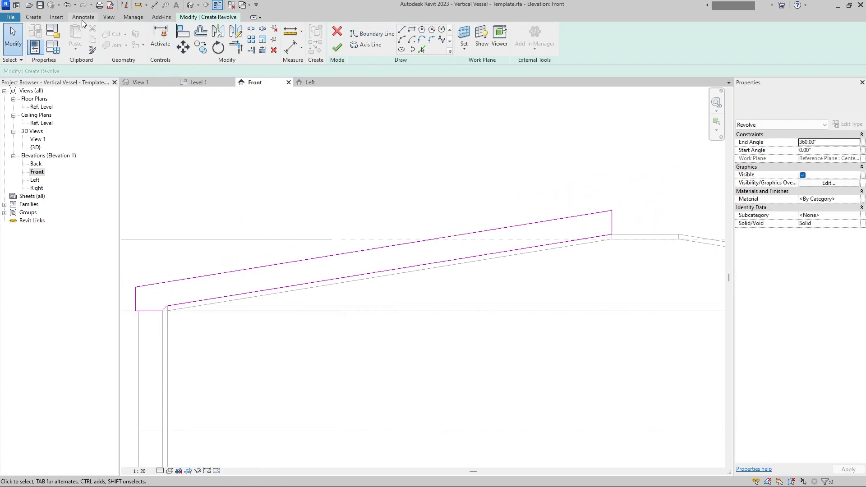
click(82, 19)
click(37, 40)
click(600, 236)
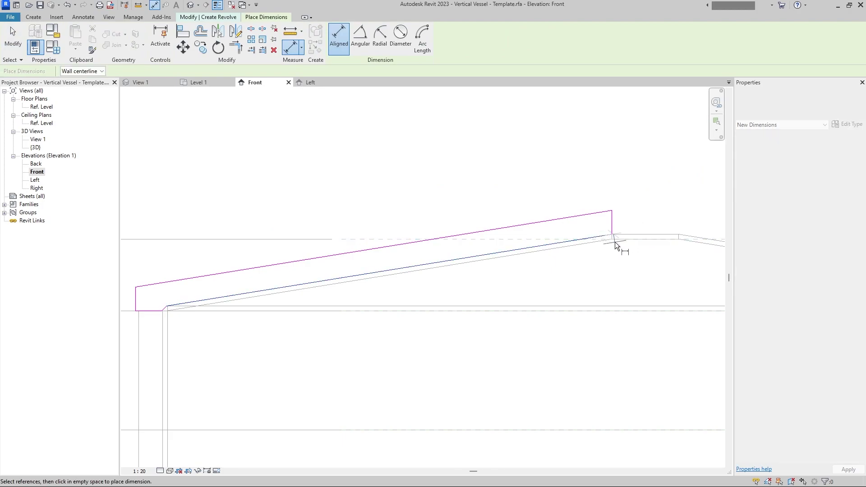
click(613, 240)
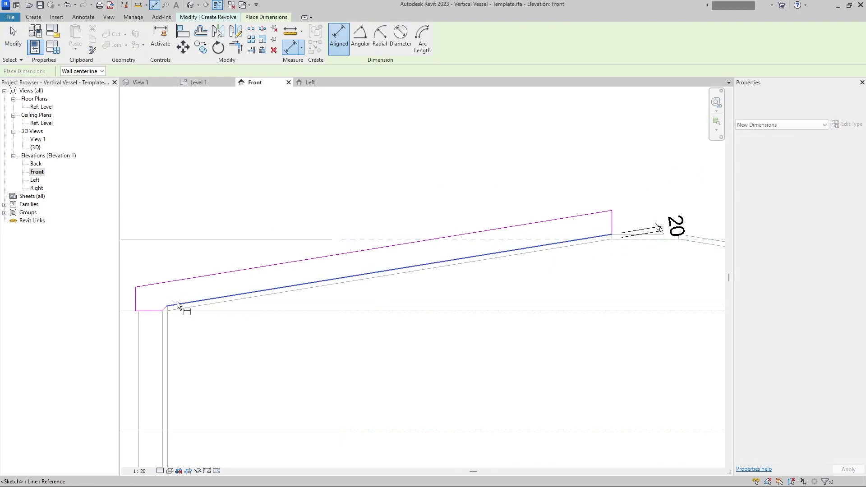
middle_drag(153, 329, 216, 325)
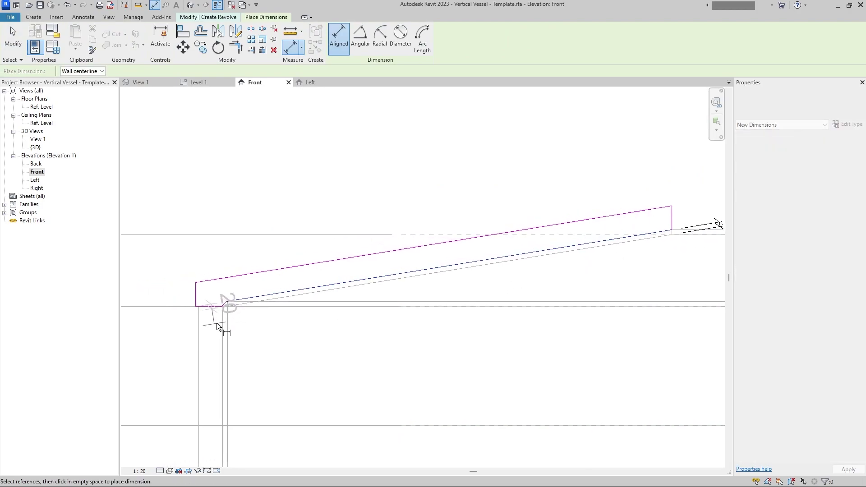
click(147, 326)
key(Escape)
Label both cover-thickness dimensions with the PiX_Vessel_Thickness parameter.
click(168, 321)
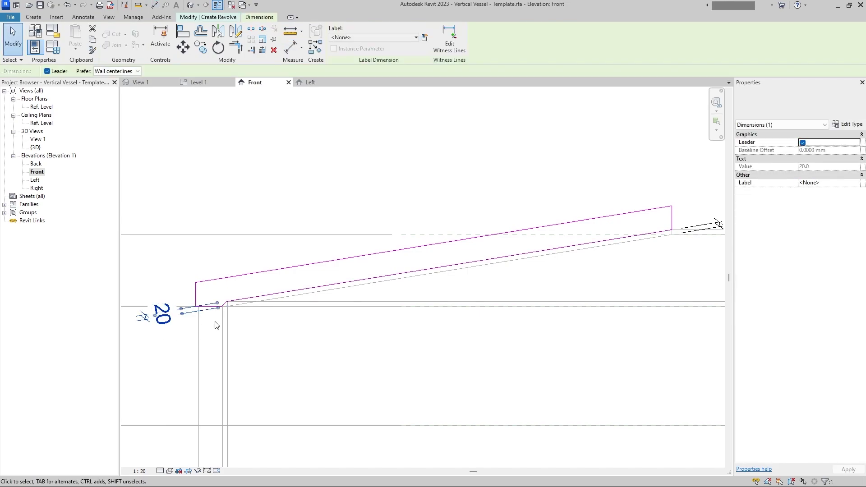
scroll(251, 322, down, 2)
ctrl+click(618, 255)
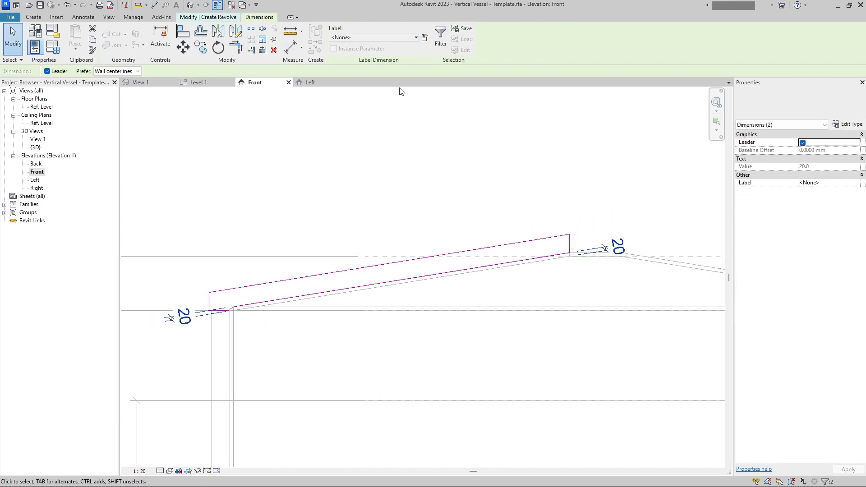
click(372, 36)
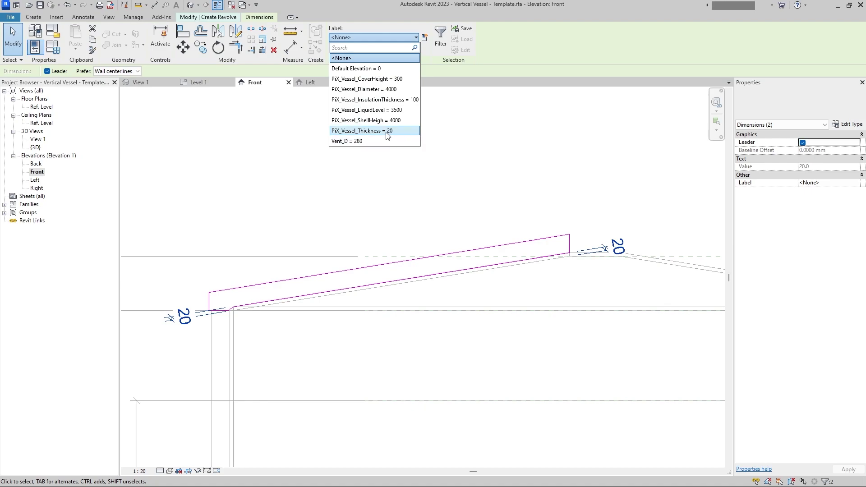
click(361, 131)
click(319, 193)
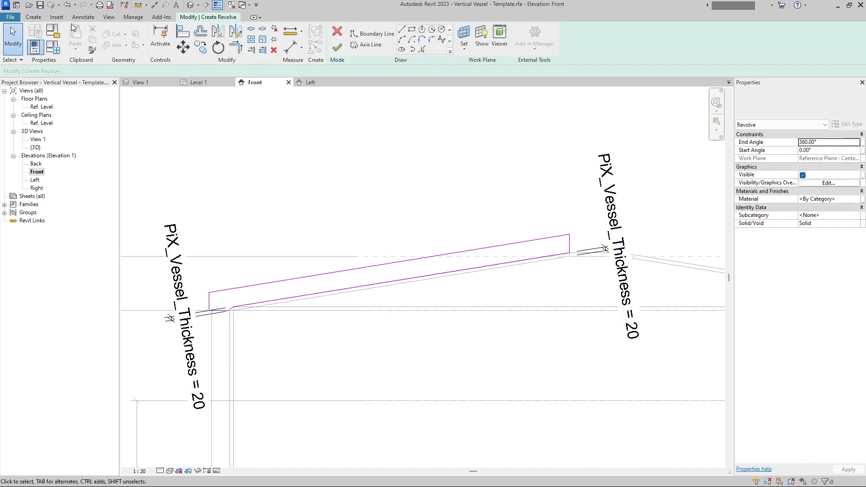
Dimension the distance between the profile's two sloped lines and label it with the PiX_Vessel_InsulationThickness parameter.
key(d)
key(i)
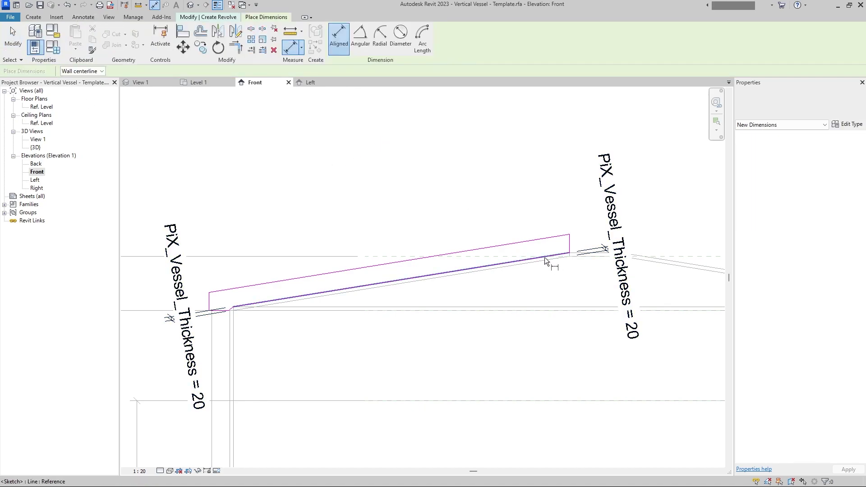
click(545, 256)
click(543, 241)
click(649, 229)
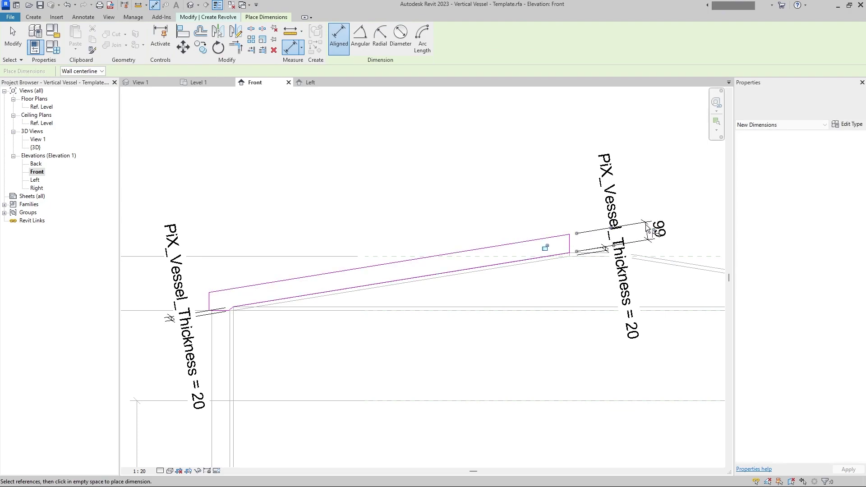
key(Escape)
click(650, 230)
click(384, 37)
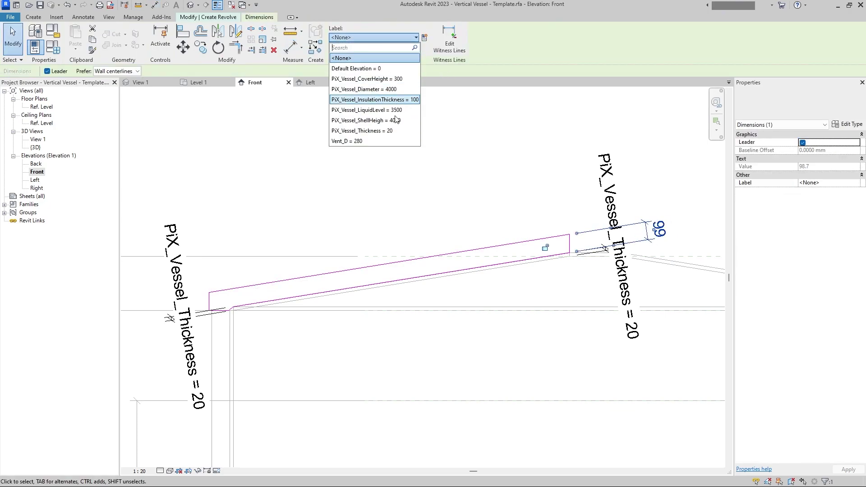
click(403, 100)
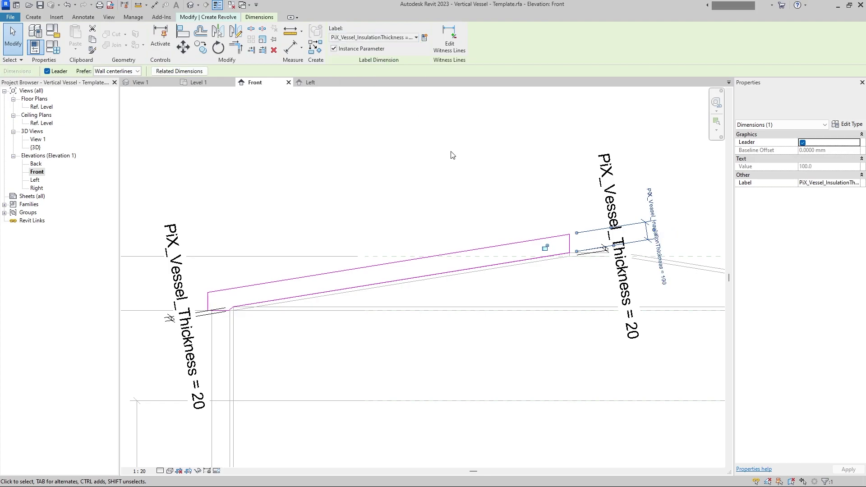
click(395, 183)
scroll(212, 307, up, 2)
scroll(218, 306, up, 2)
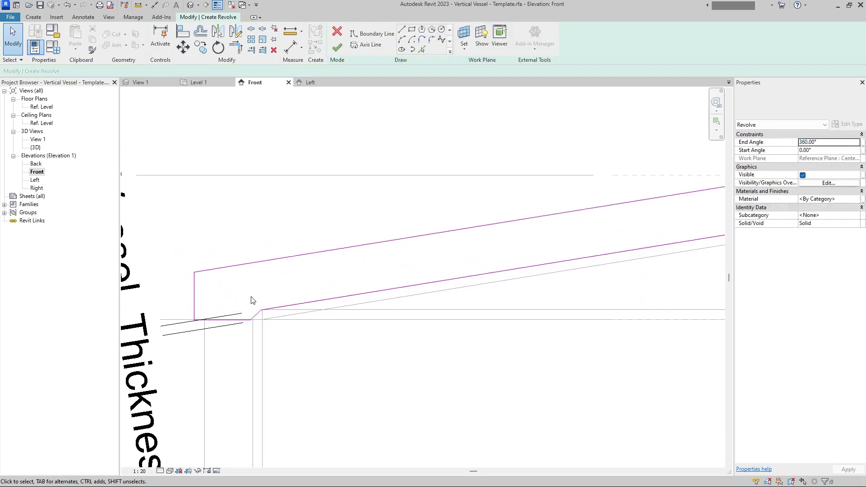
Snap the lower sloped line's outer end to the shell's inner face line and remove the profile's slanted and base lines.
middle_drag(281, 296, 321, 272)
scroll(324, 232, down, 1)
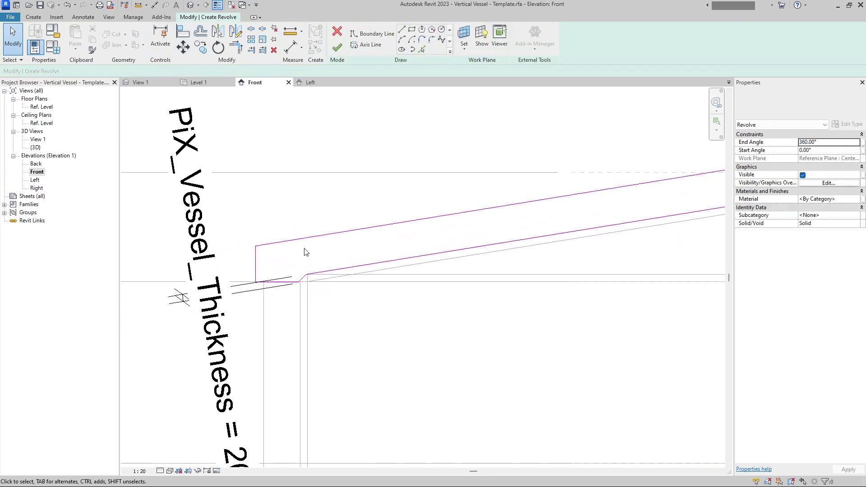
scroll(309, 262, up, 3)
click(296, 284)
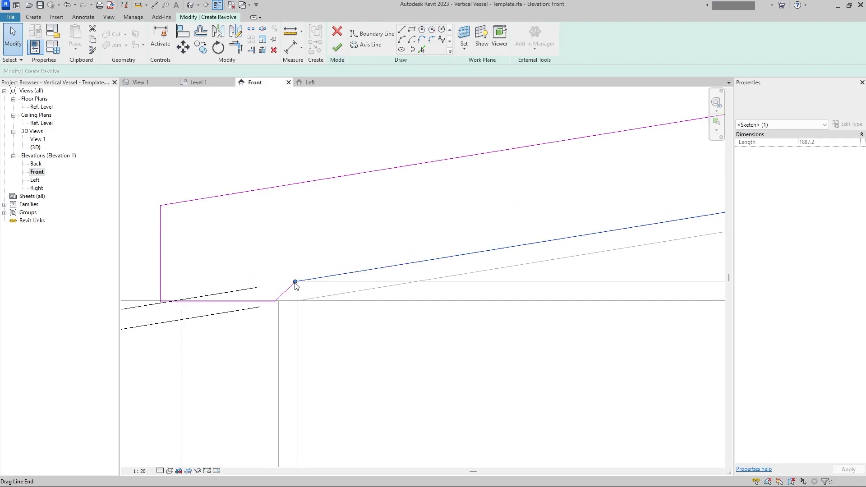
drag(295, 282, 298, 282)
click(289, 292)
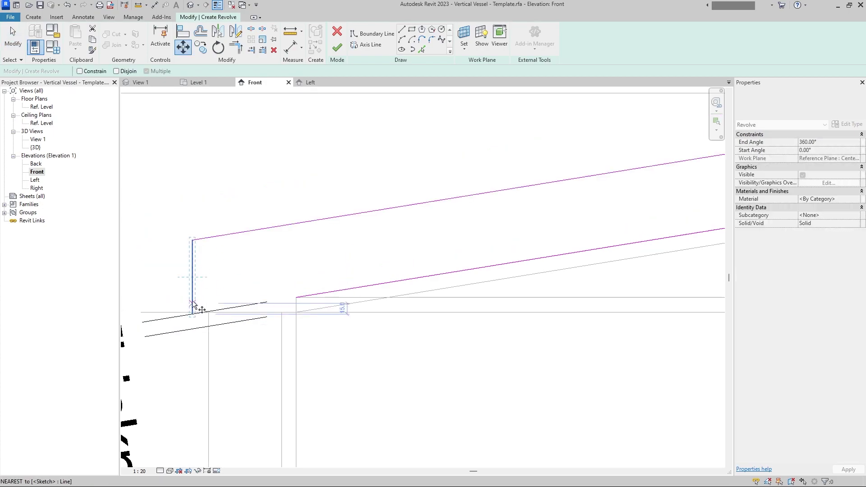
Move the profile's outer vertical edge inward to the outer face of the shell insulation.
click(193, 297)
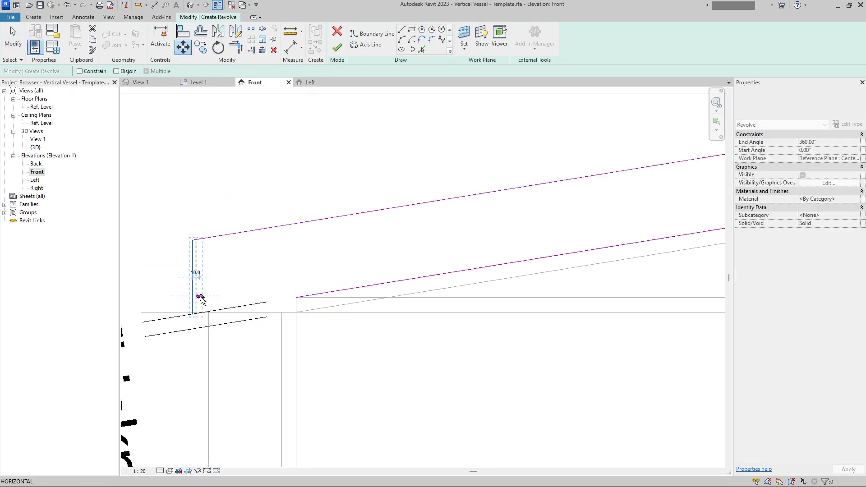
click(211, 298)
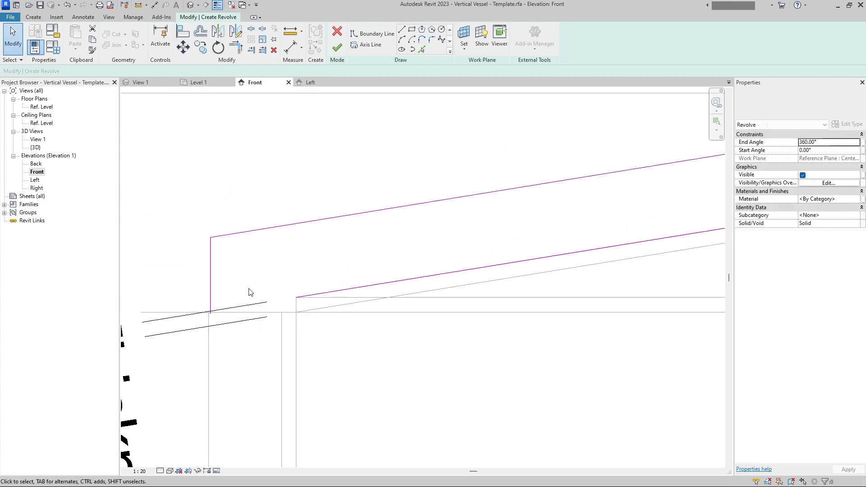
click(307, 296)
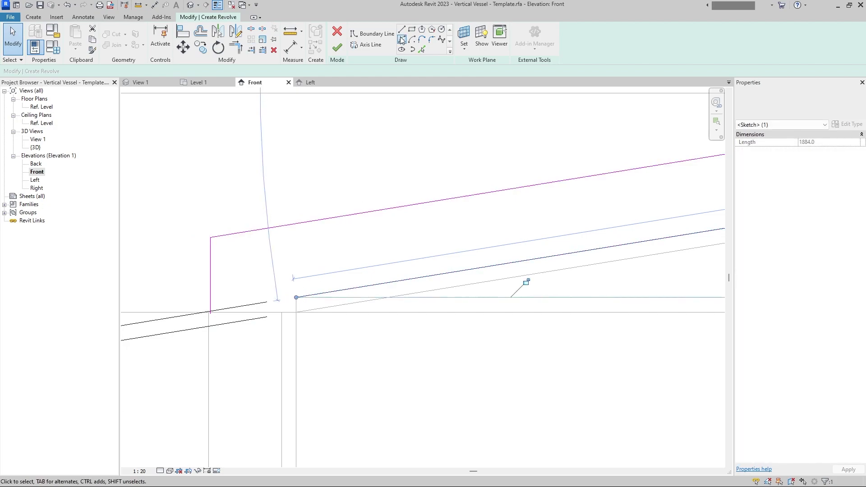
Redraw the profile's slanted corner, base on the shell top and outer vertical edge, snapping to the shell and shell insulation edges.
click(402, 30)
click(296, 297)
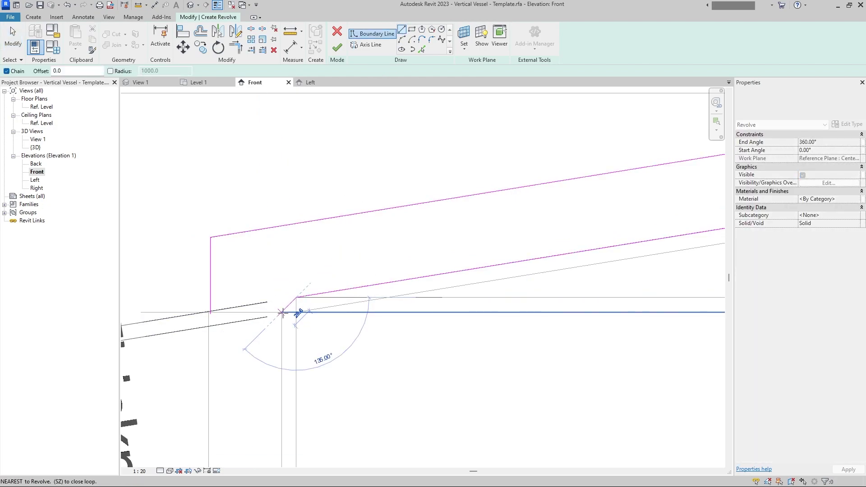
click(282, 312)
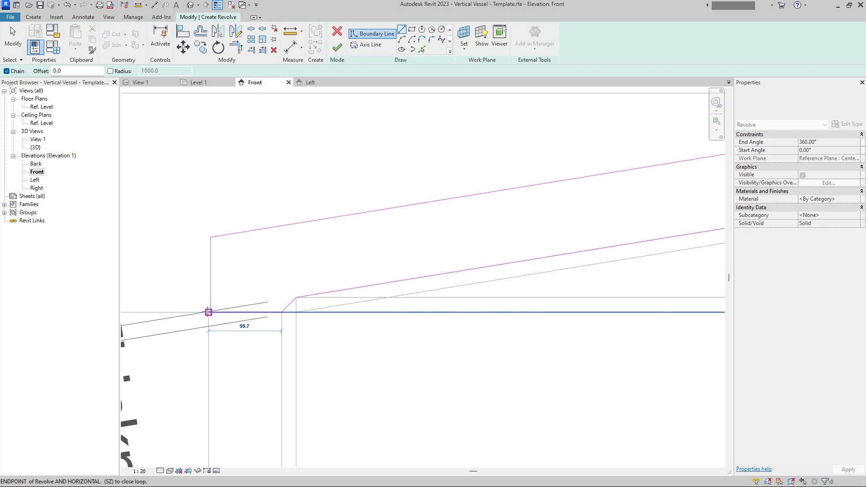
click(209, 312)
click(209, 237)
key(Escape)
key(Escape)
Delete the duplicate outer vertical edge beside the redrawn one.
click(211, 256)
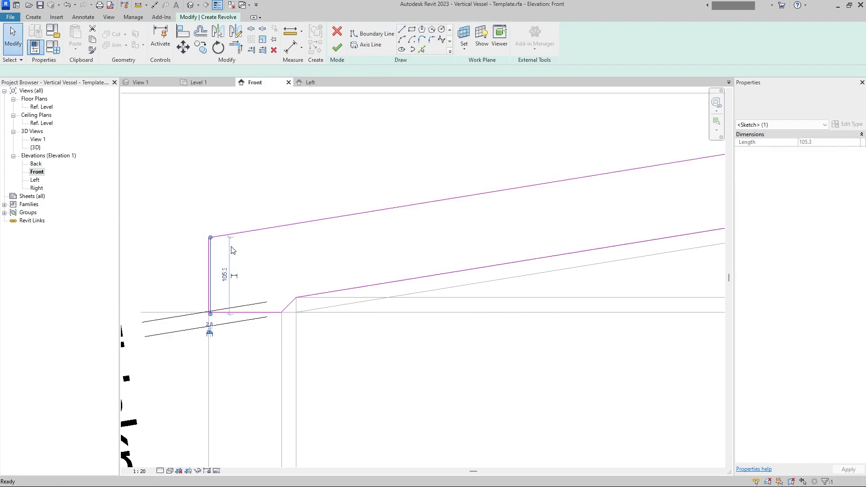
key(Delete)
click(236, 233)
click(245, 197)
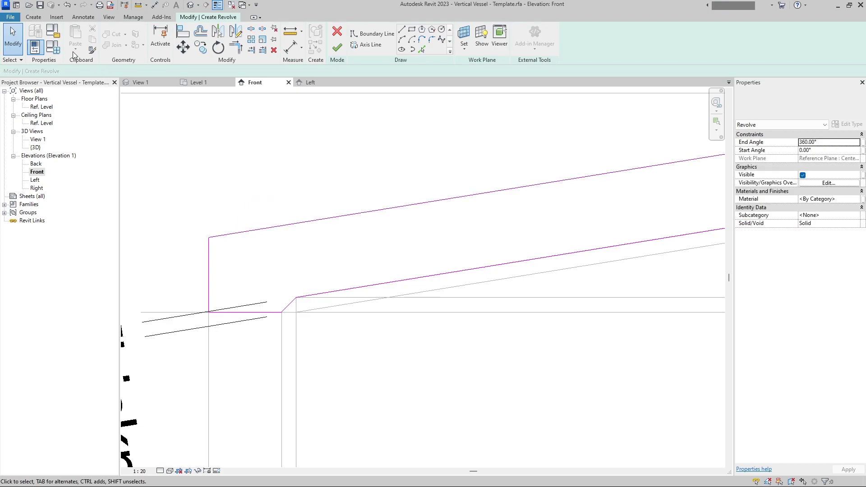
Dimension the horizontal distance between the profile's inner base corner and the shell's inner face, placing the dimension above the cover.
click(82, 17)
click(39, 39)
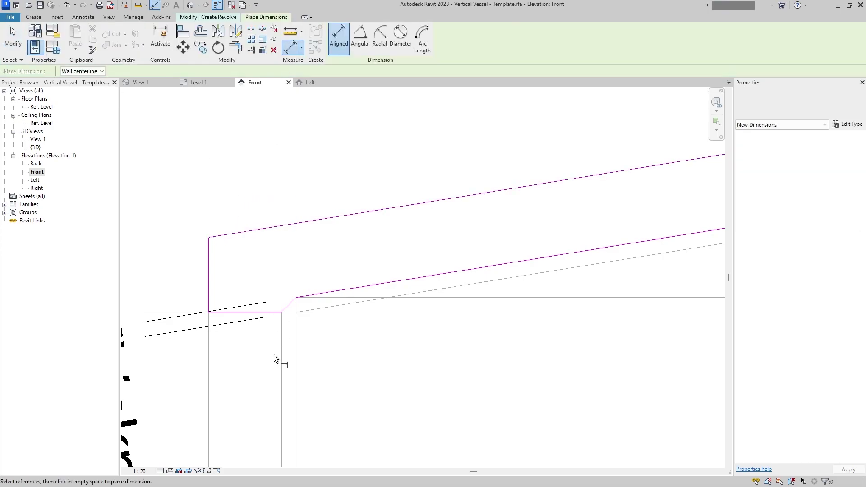
click(284, 311)
scroll(285, 342, down, 2)
middle_drag(285, 379, 322, 235)
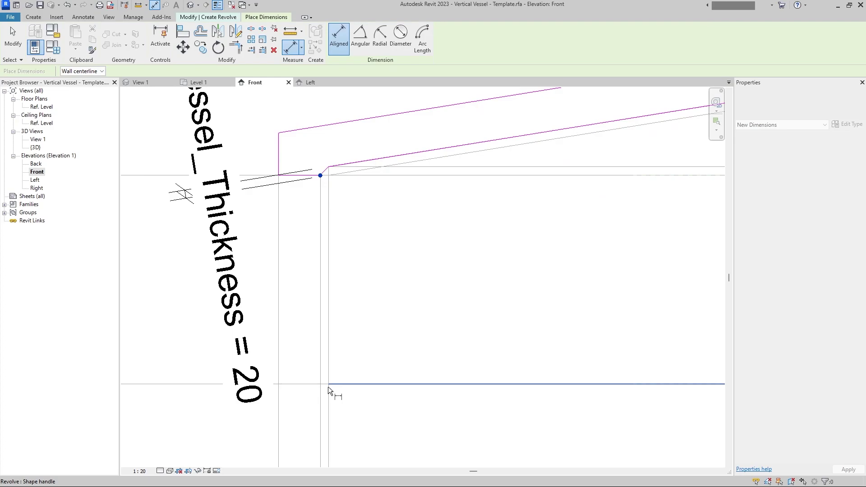
middle_drag(329, 386, 345, 193)
scroll(348, 225, down, 3)
scroll(339, 417, down, 2)
middle_drag(346, 383, 321, 189)
scroll(332, 237, up, 5)
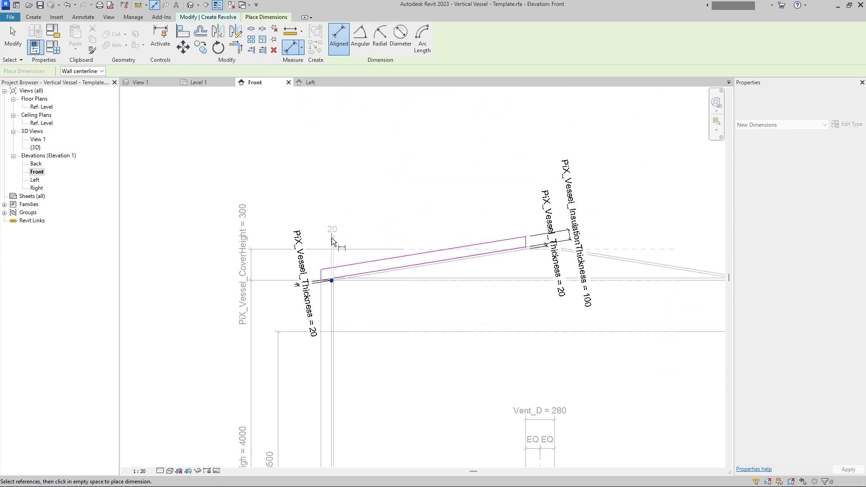
click(322, 208)
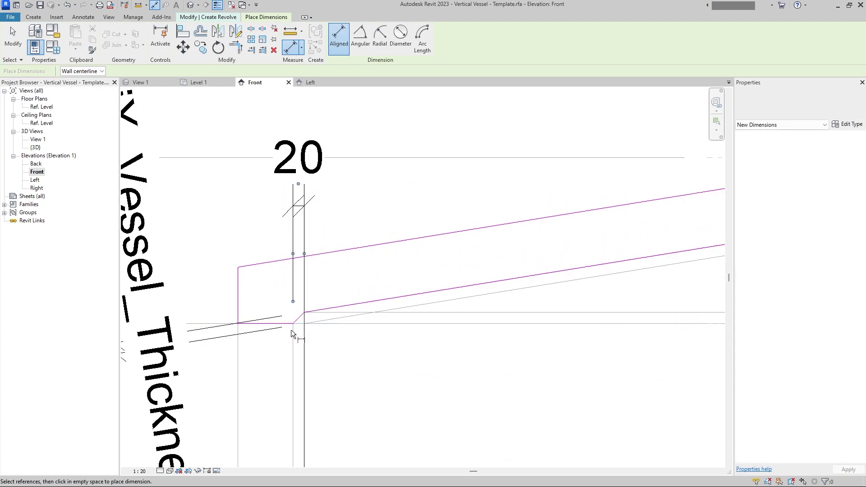
Dimension the horizontal distance between the profile's outer vertical edge and its inner base corner.
click(239, 289)
scroll(243, 228, down, 1)
middle_drag(240, 218, 246, 232)
click(242, 228)
key(Escape)
key(Escape)
Label the base-width dimension with PiX_Vessel_InsulationThickness and the adjacent shell-thickness dimension with PiX_Vessel_Thickness.
click(260, 223)
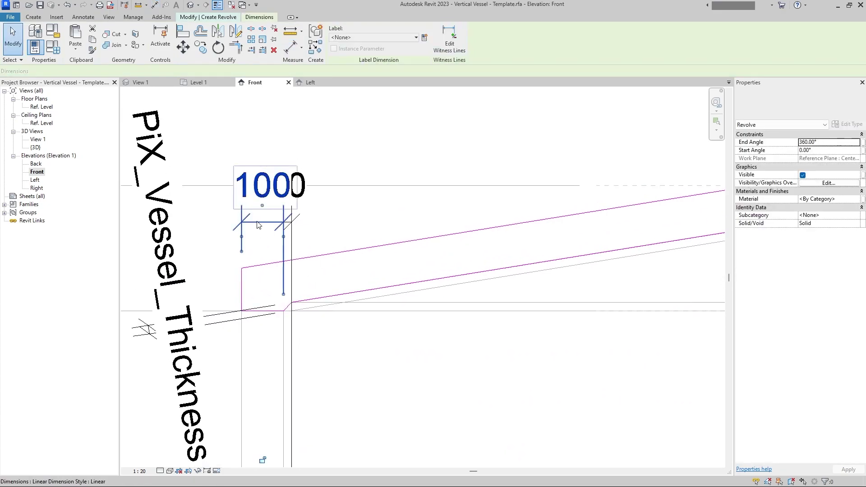
click(401, 37)
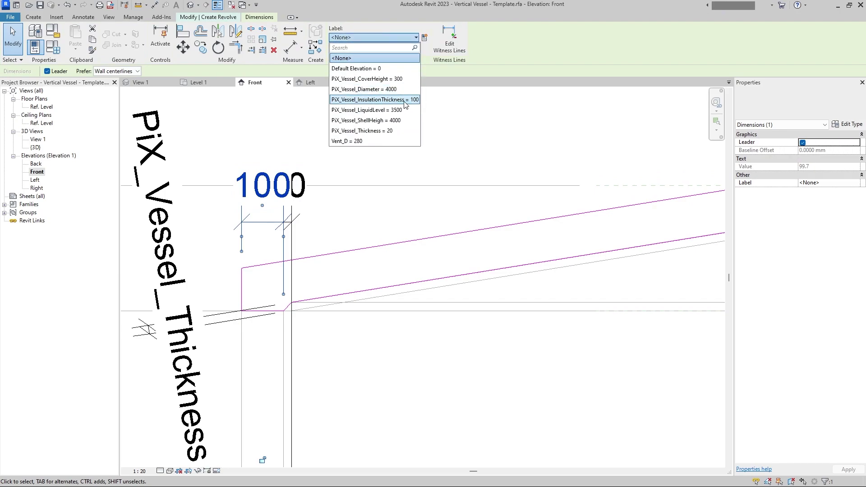
click(405, 100)
click(407, 39)
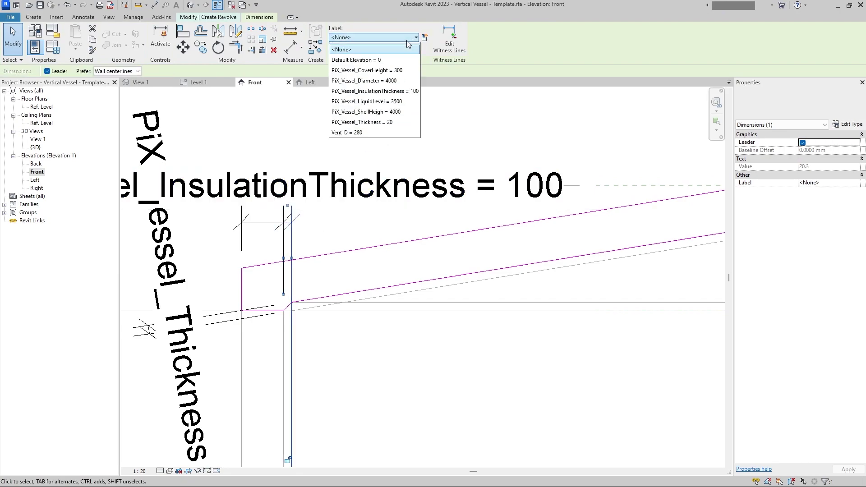
click(394, 131)
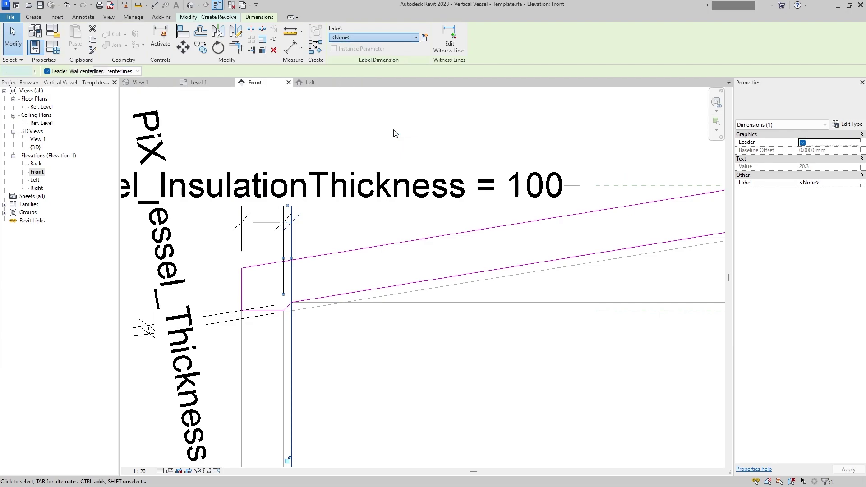
Move the horizontal PiX_Vessel_Thickness dimension up, clear of the insulation thickness dimension.
click(340, 323)
scroll(340, 324, down, 3)
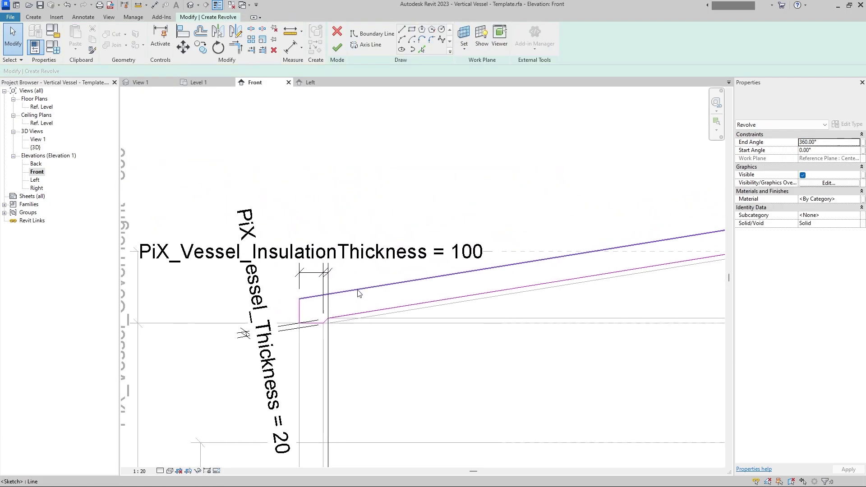
click(393, 258)
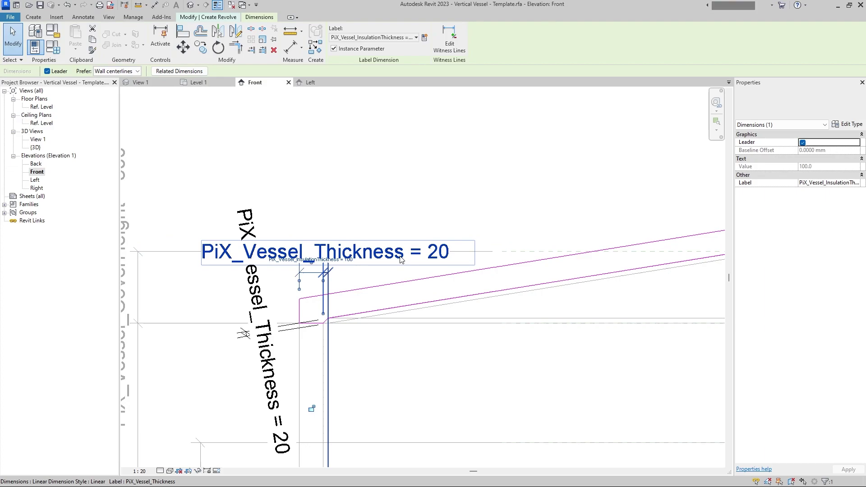
drag(400, 258, 399, 166)
click(404, 166)
scroll(457, 205, down, 2)
middle_drag(457, 206, 281, 222)
Set the front view's scale to 1:10 so the dimension labels stay readable.
click(135, 472)
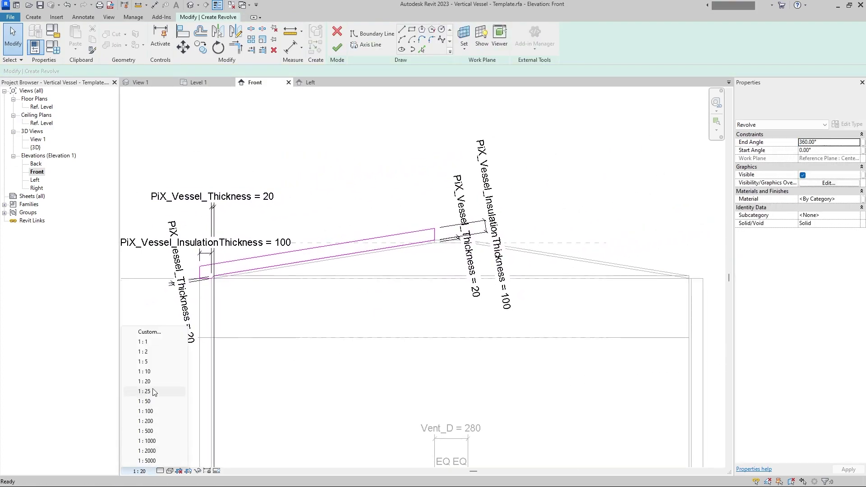
click(158, 364)
scroll(204, 248, up, 2)
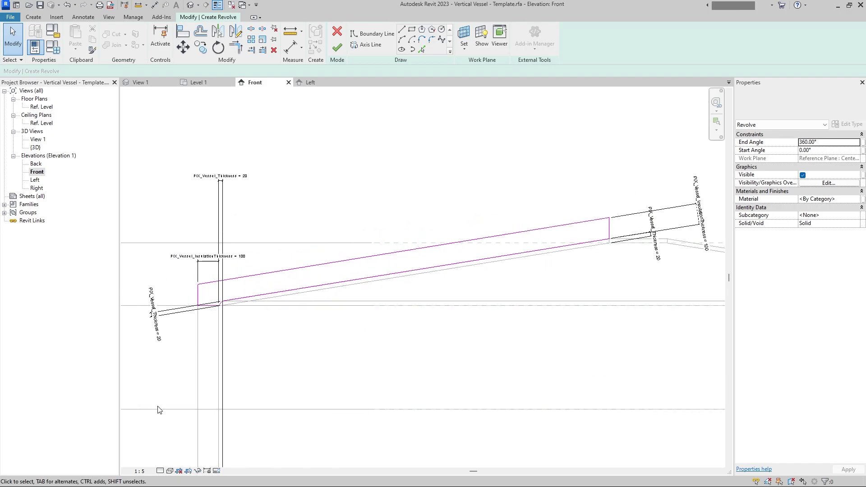
click(144, 472)
click(161, 376)
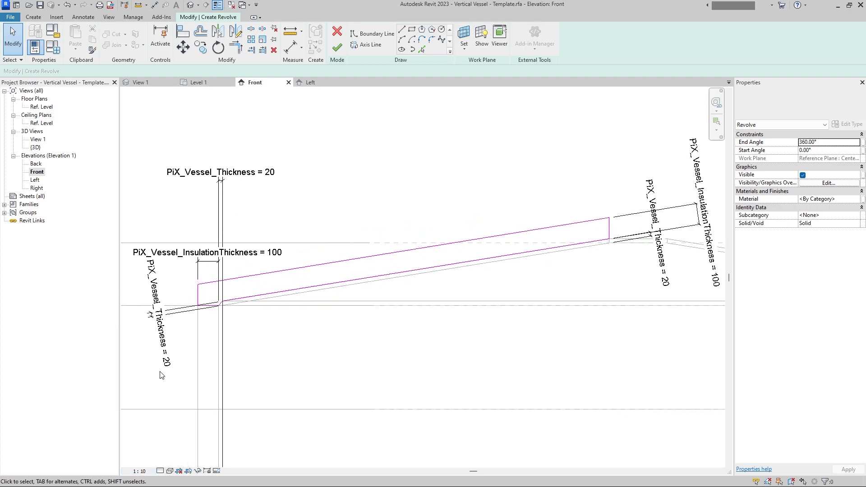
scroll(359, 343, down, 2)
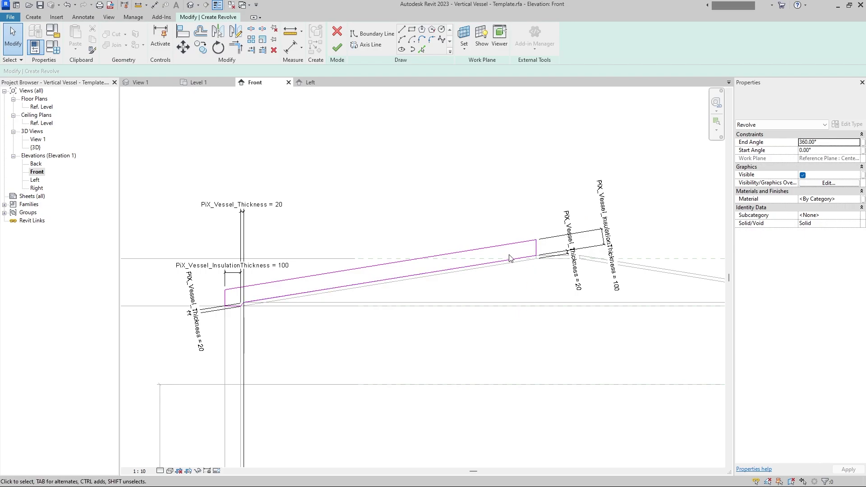
Align the cover insulation profile's vent-end vertical edge with the nearest vent reference plane.
click(183, 31)
middle_drag(520, 292, 439, 56)
click(453, 385)
middle_drag(452, 172, 458, 352)
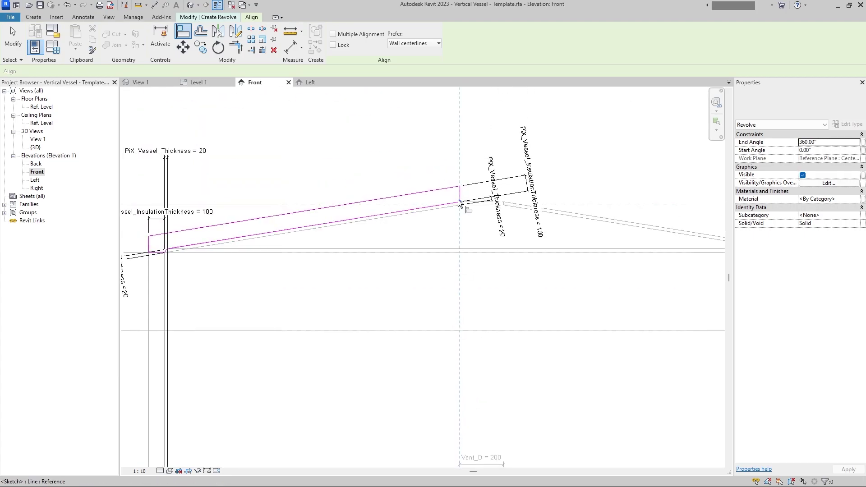
scroll(460, 198, up, 2)
click(461, 192)
scroll(356, 296, down, 3)
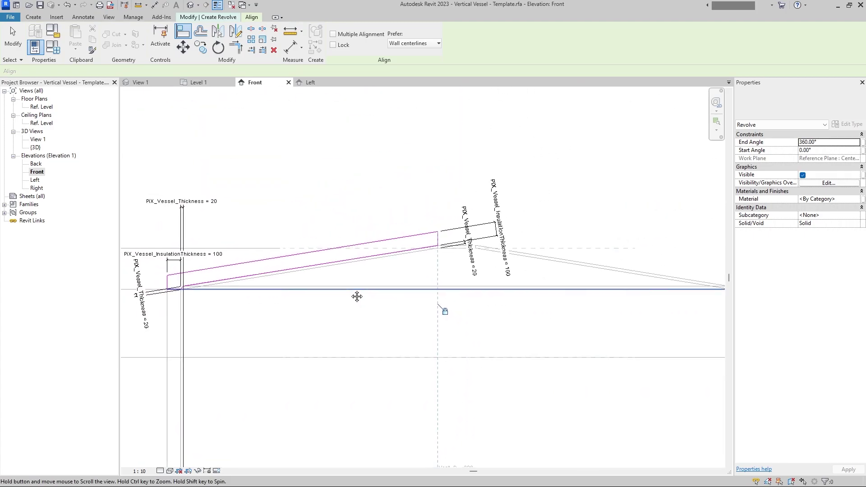
key(Escape)
key(Escape)
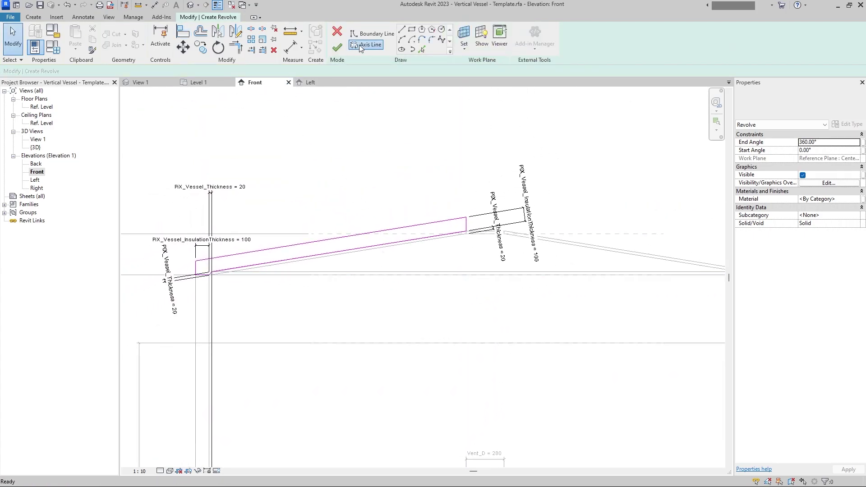
Draw a vertical axis line on the vessel's centre plane and finish the cover insulation revolve.
click(359, 45)
scroll(499, 290, down, 2)
click(451, 356)
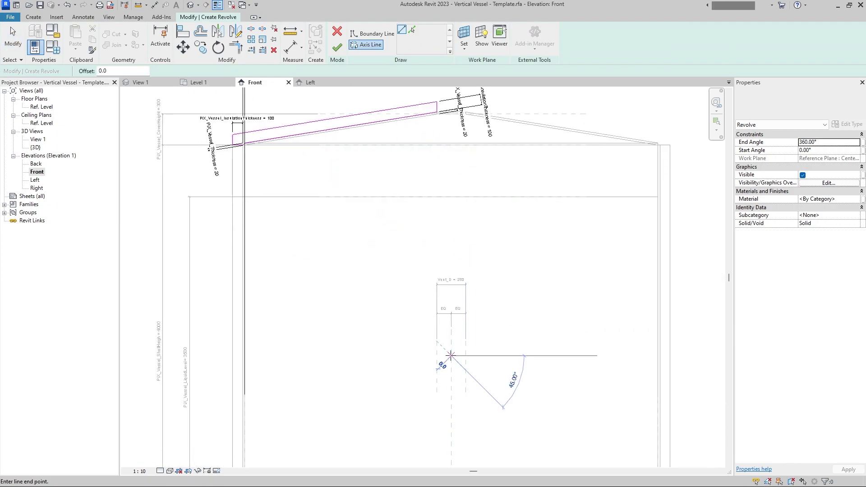
click(451, 381)
middle_drag(291, 295, 304, 378)
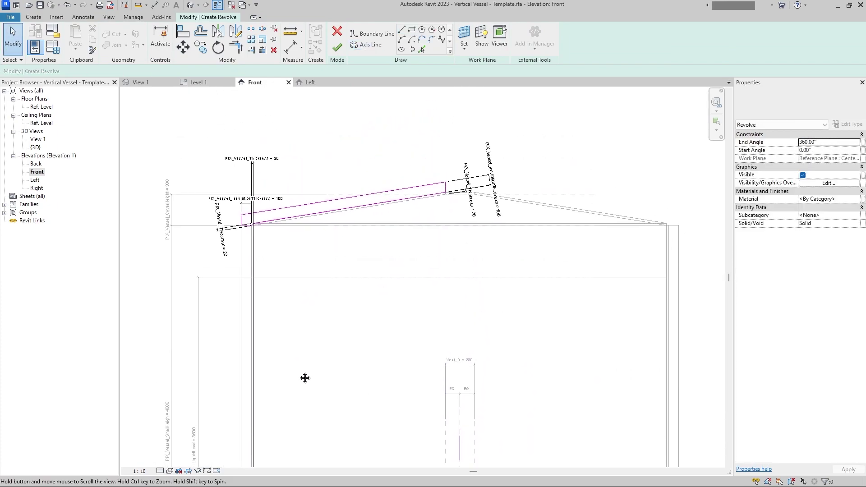
click(343, 50)
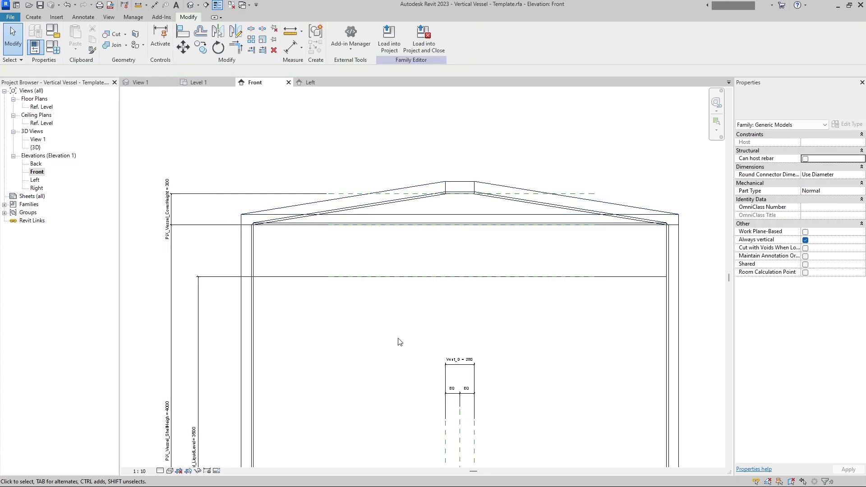
Assign the Insulation material to the revolved cover insulation.
click(301, 195)
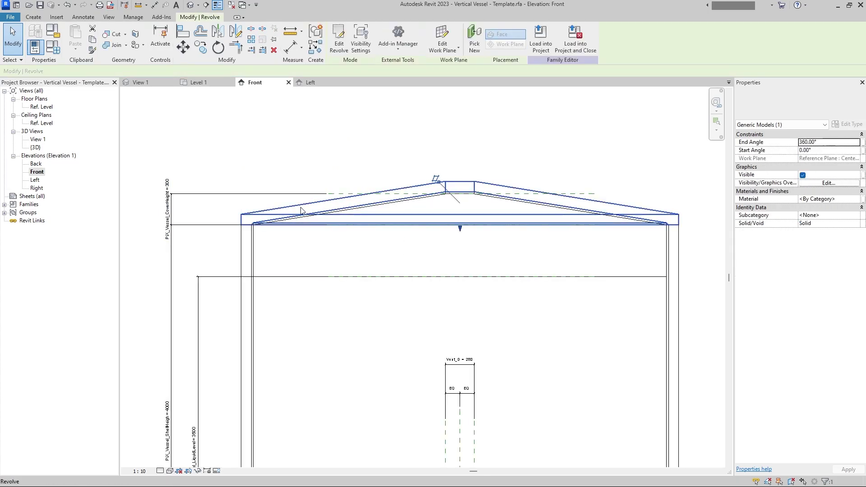
click(858, 199)
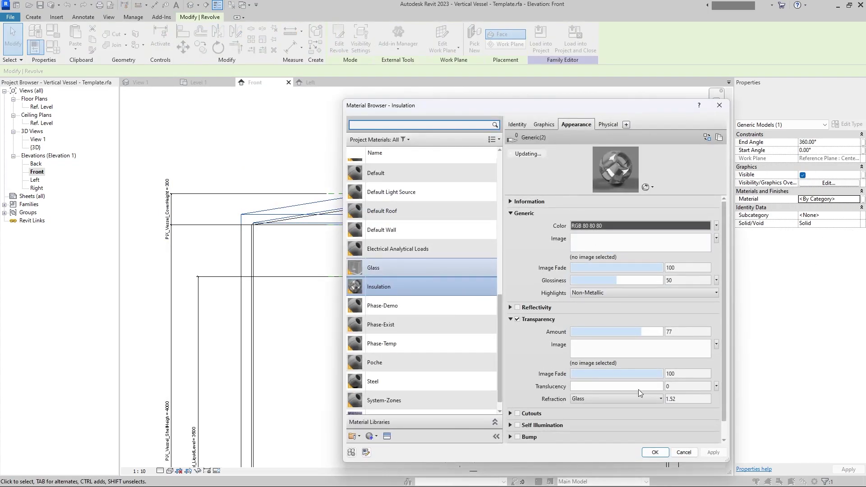
click(656, 453)
click(372, 351)
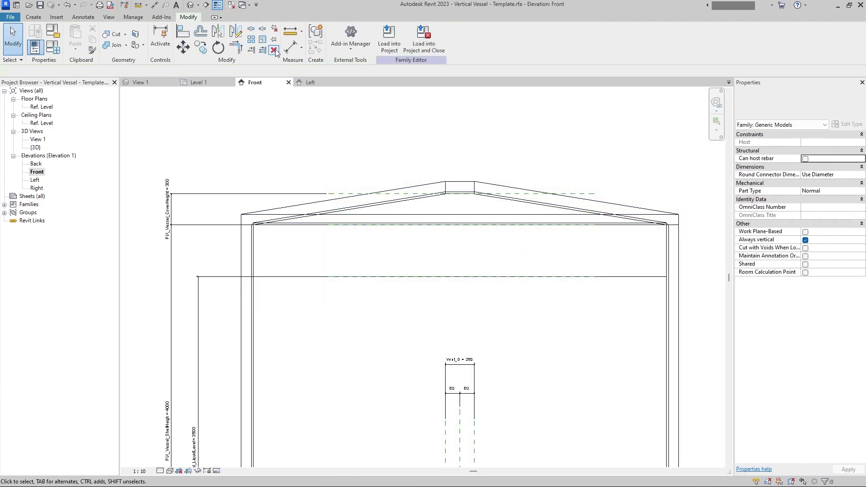
Examine the vessel's shell and cover insulation in the default 3D view, orbiting around the model.
click(191, 6)
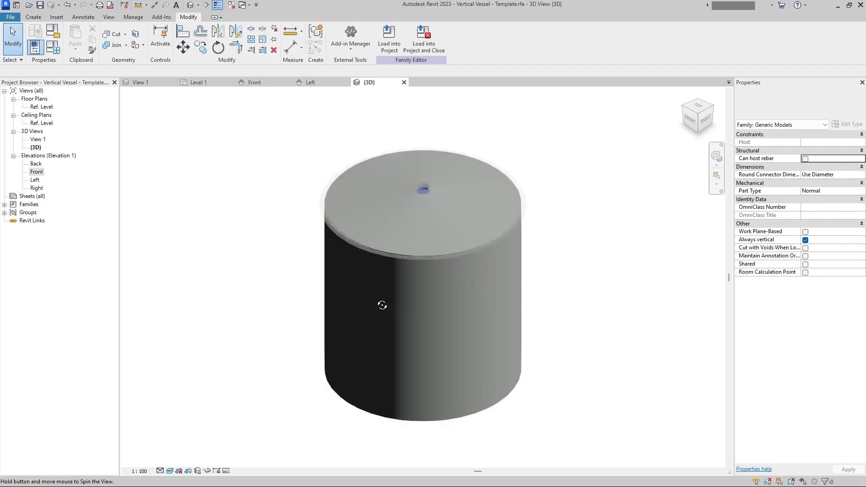
shift+middle_drag(383, 304, 444, 243)
click(321, 206)
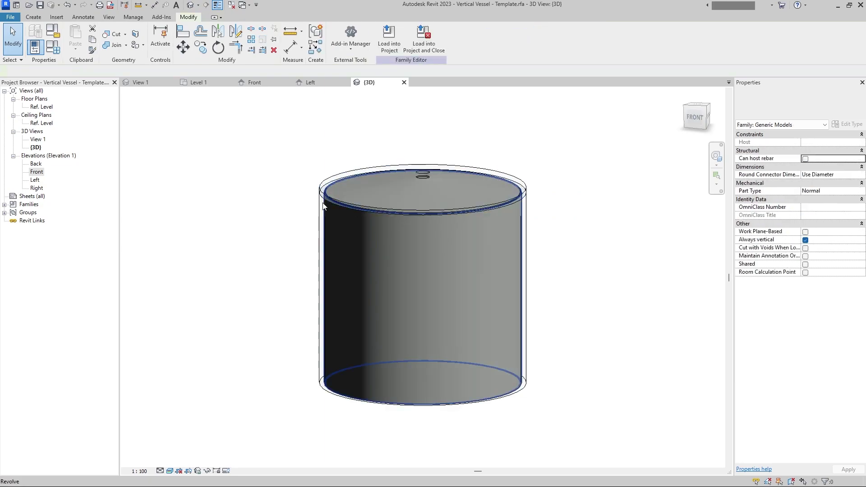
key(Escape)
click(328, 202)
shift+middle_drag(347, 226, 396, 233)
key(Escape)
shift+middle_drag(483, 240, 515, 255)
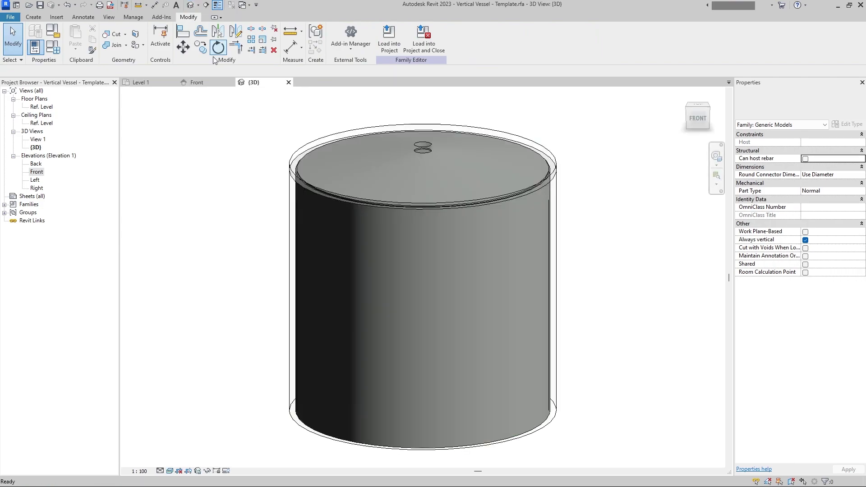
shift+middle_drag(221, 179, 232, 204)
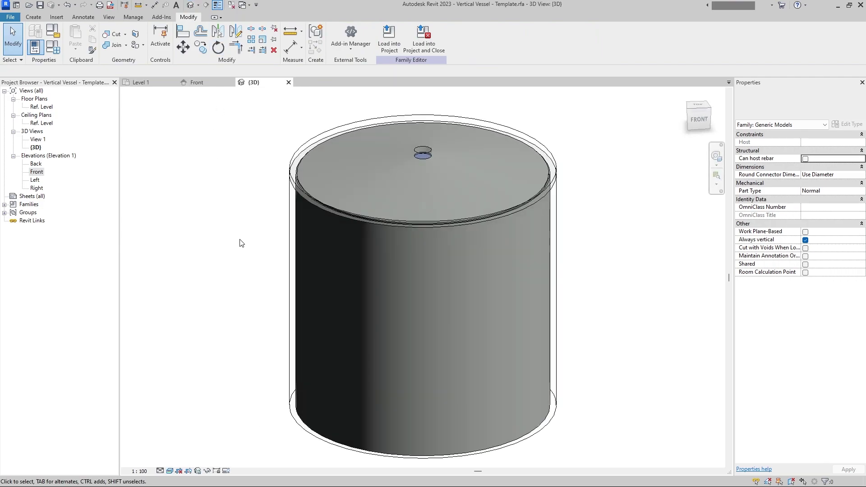
Open the Nozzle-Dummy.rfa family and load it into Vertical Vessel - Template.rfa.
click(10, 17)
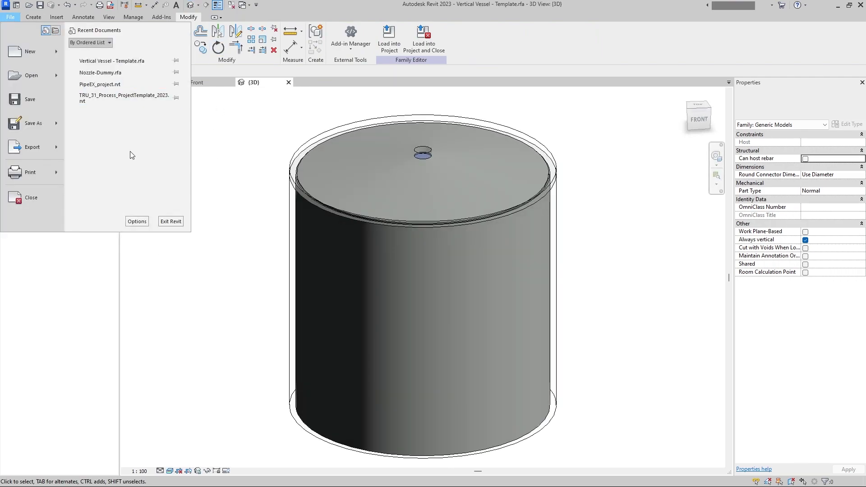
click(120, 77)
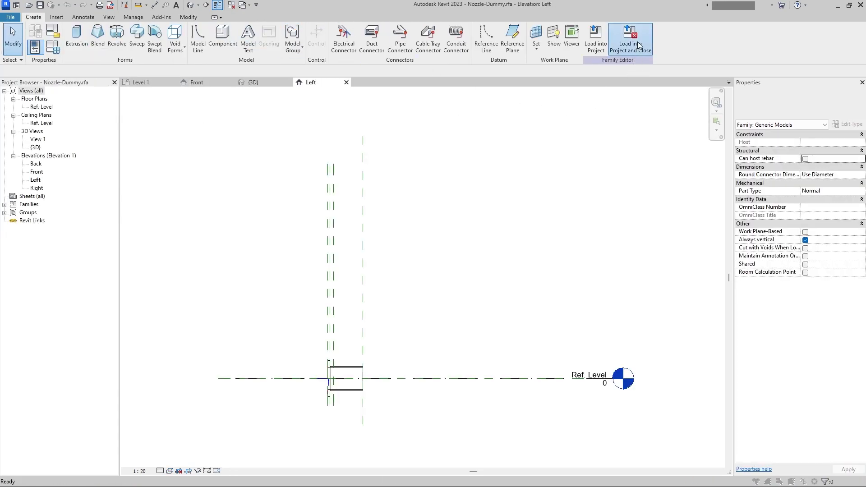
click(640, 46)
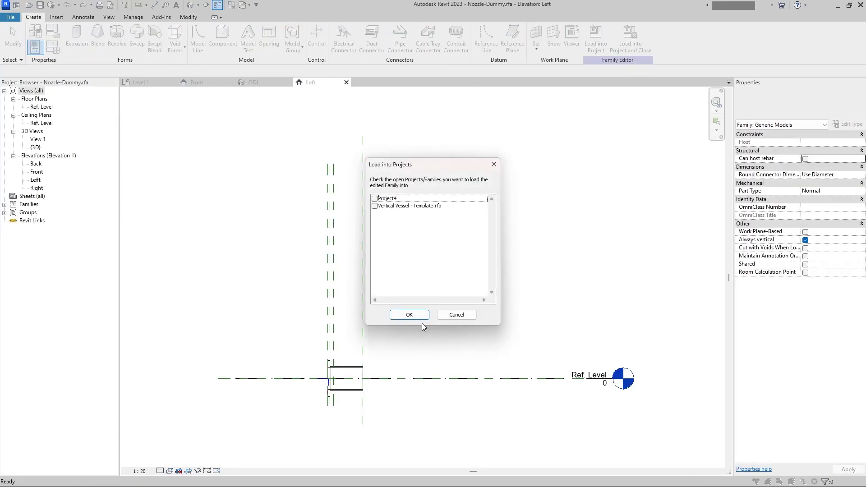
click(375, 205)
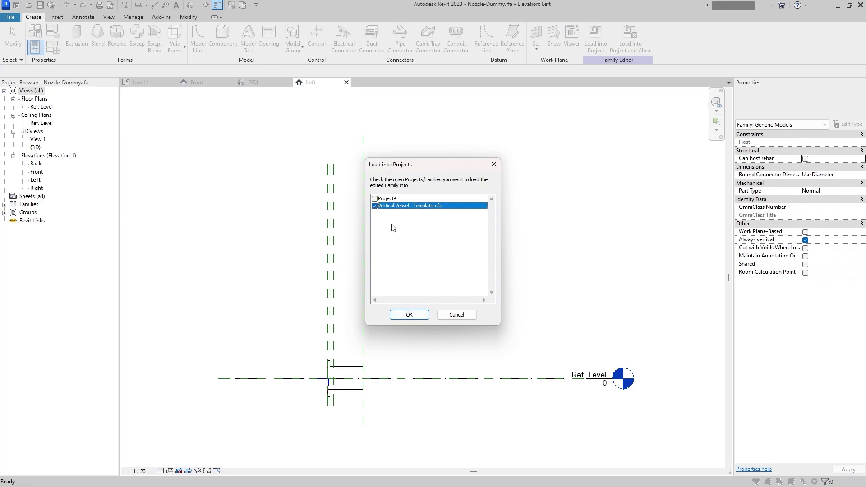
click(411, 316)
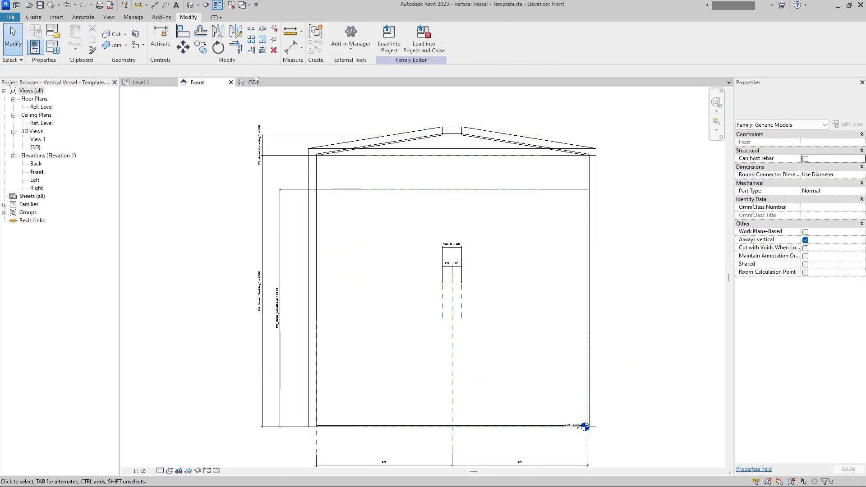
In the Ref. Level floor plan, move the vessel's back reference plane slightly outward to a PiX_Vessel_Diameter of 4040.
middle_drag(363, 225, 356, 258)
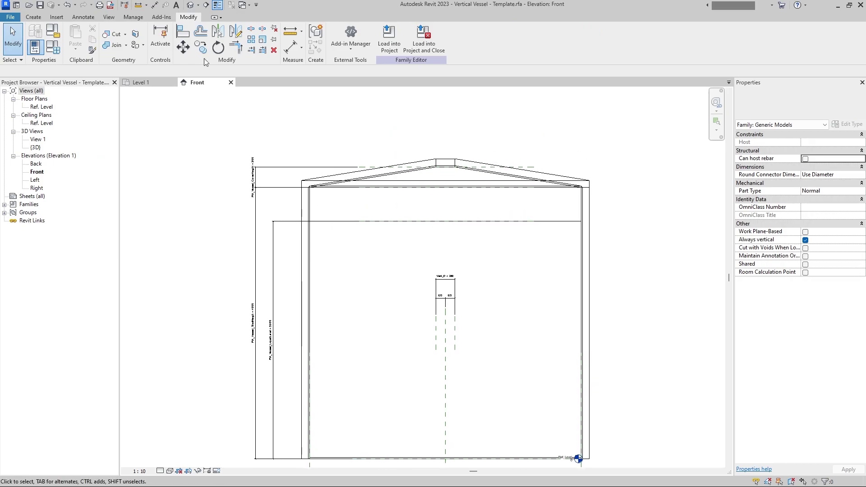
click(191, 6)
click(48, 107)
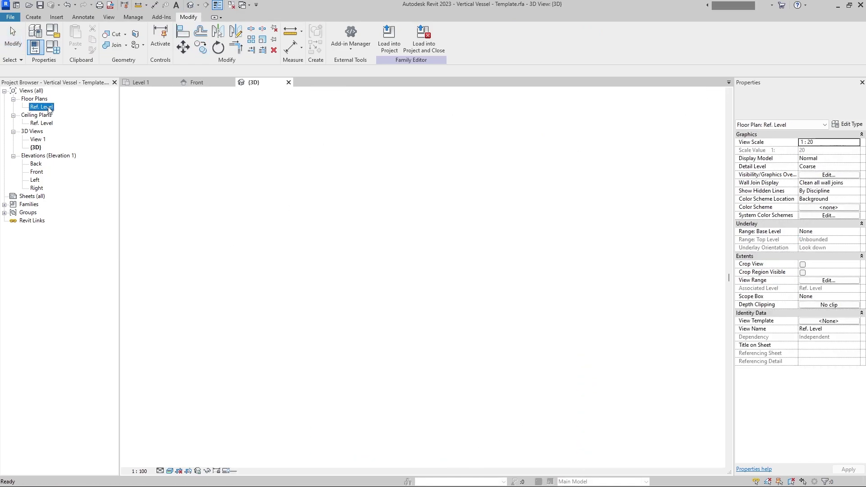
double_click(48, 107)
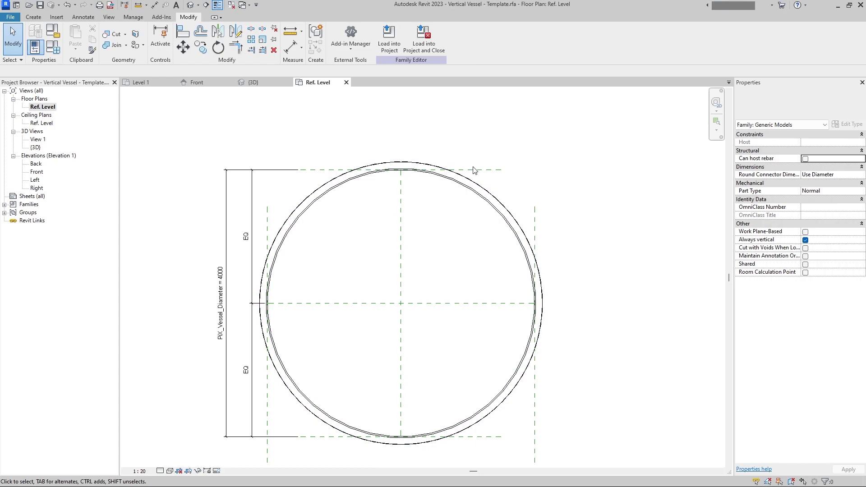
click(474, 169)
drag(486, 171, 481, 169)
click(364, 277)
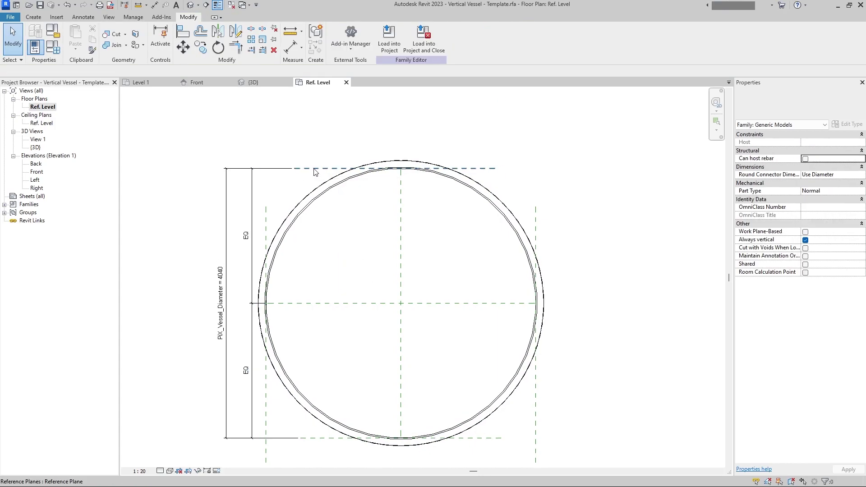
Place a Nozzle-Dummy component on the shell where the back reference plane meets the vessel's vertical centre plane.
double_click(29, 206)
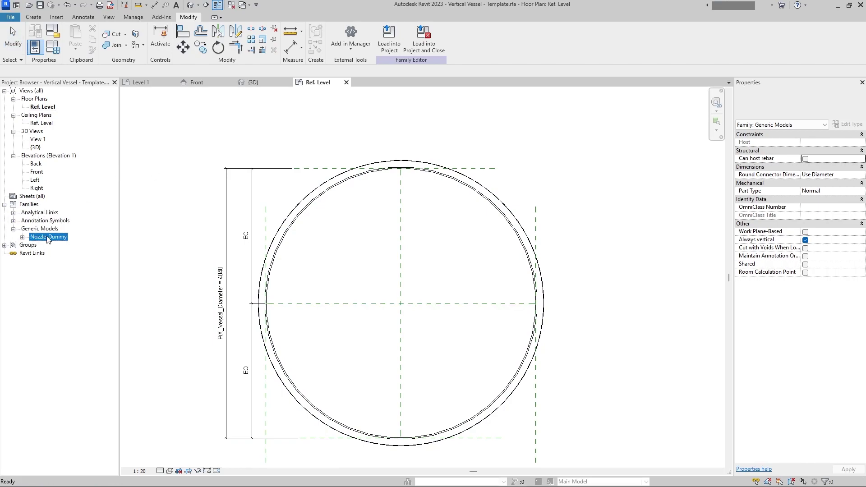
click(53, 245)
drag(389, 213, 400, 166)
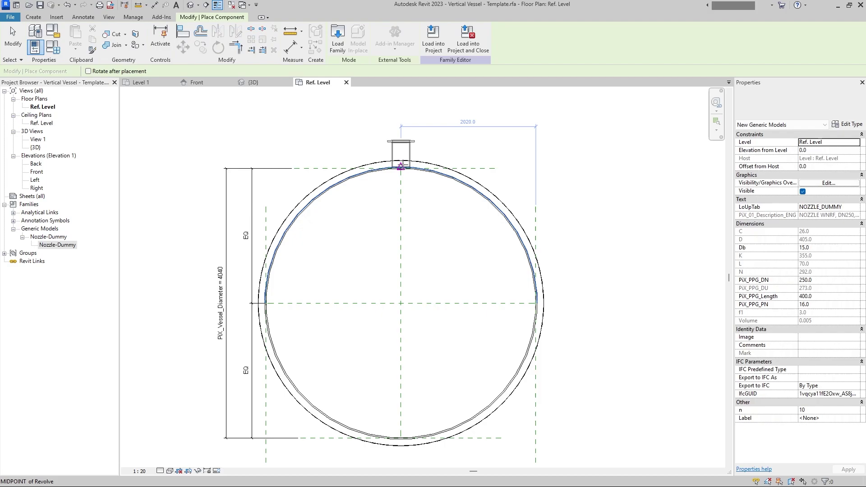
scroll(406, 163, up, 5)
click(391, 176)
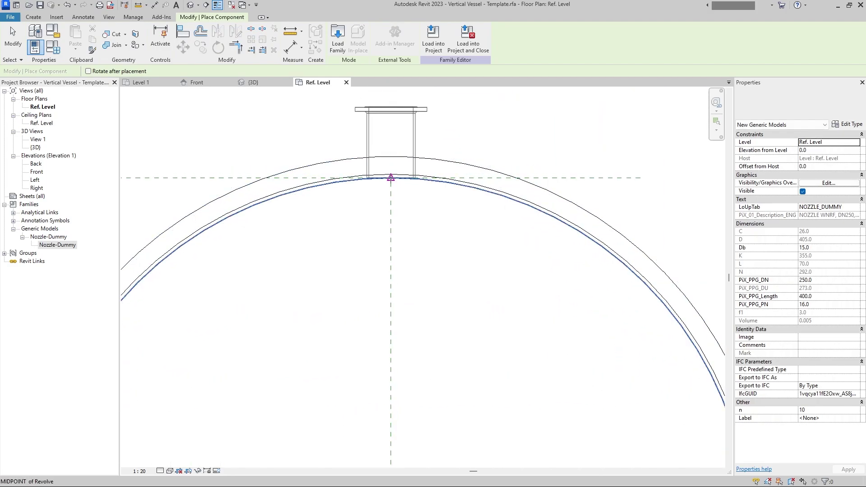
key(Escape)
scroll(450, 141, down, 3)
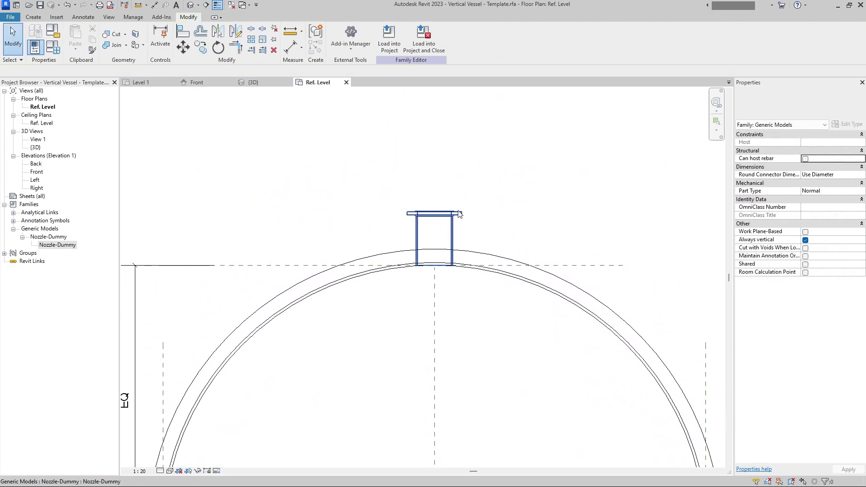
Align and lock the nozzle to the back reference plane and to the vessel's vertical centre plane.
click(455, 215)
click(183, 32)
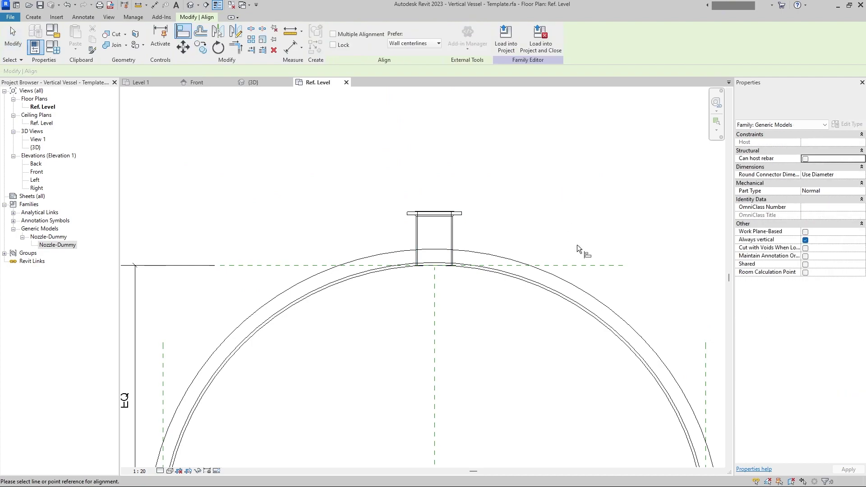
click(526, 266)
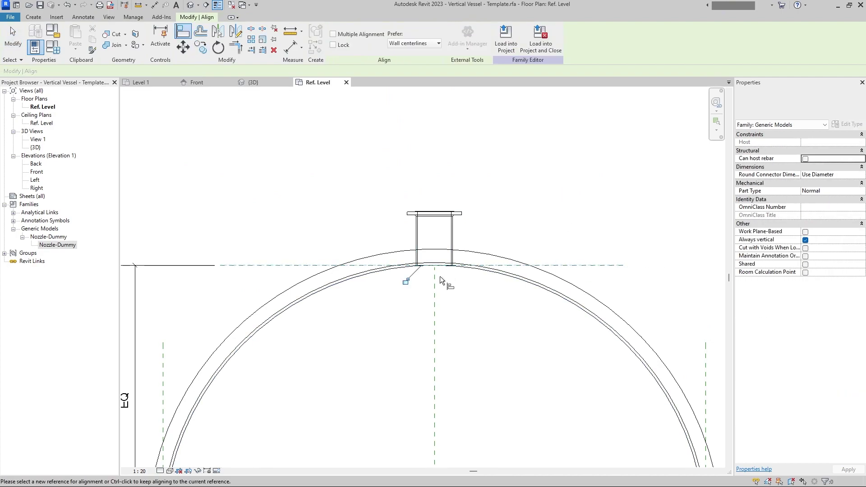
click(405, 285)
click(434, 310)
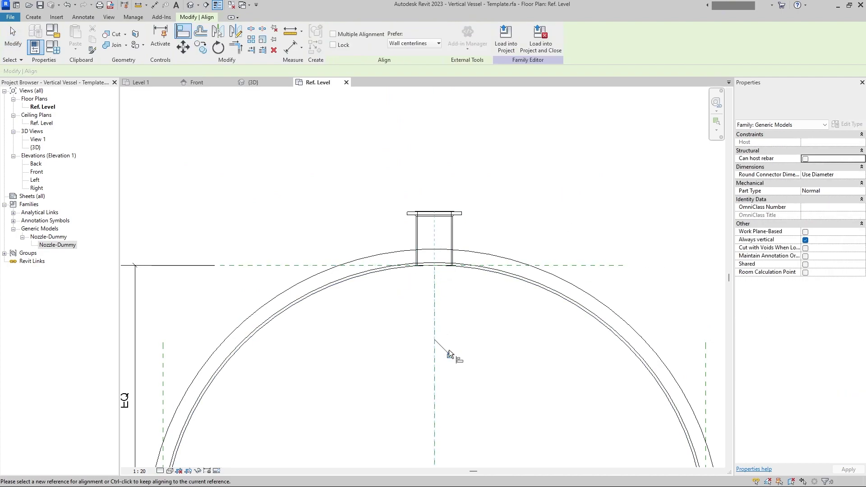
key(Escape)
Link the nozzle's PiX_PPG_DN to a new instance parameter PiX_Vessel_Nozzle_1_DN and set its PiX_PPG_Length to 250.
click(417, 230)
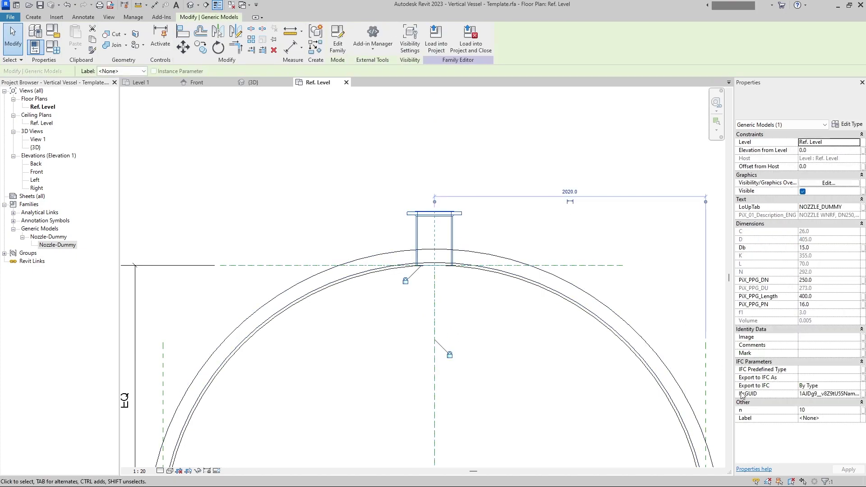
click(860, 280)
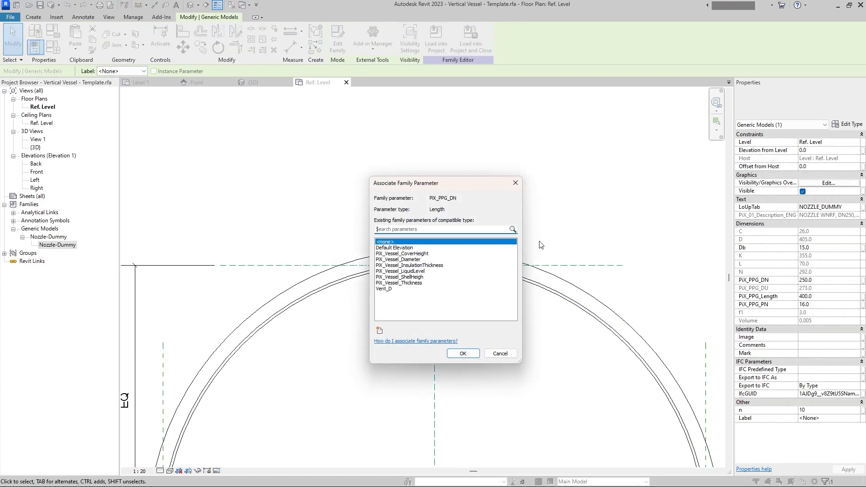
click(379, 330)
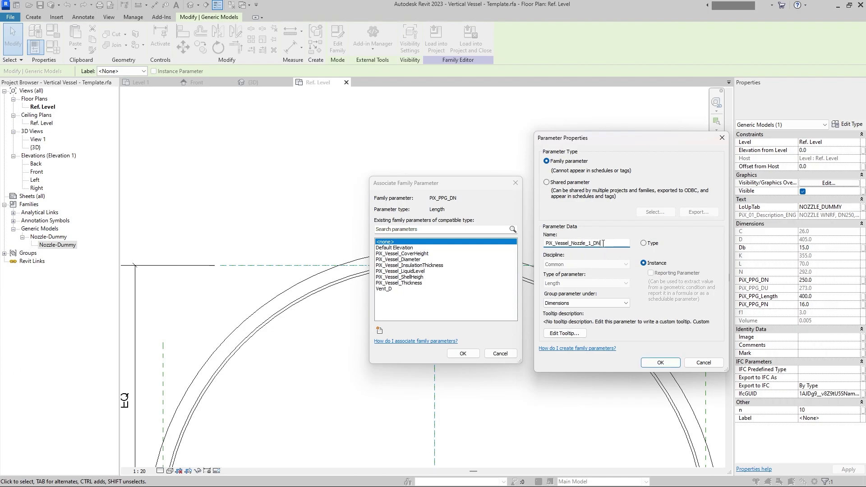
click(660, 363)
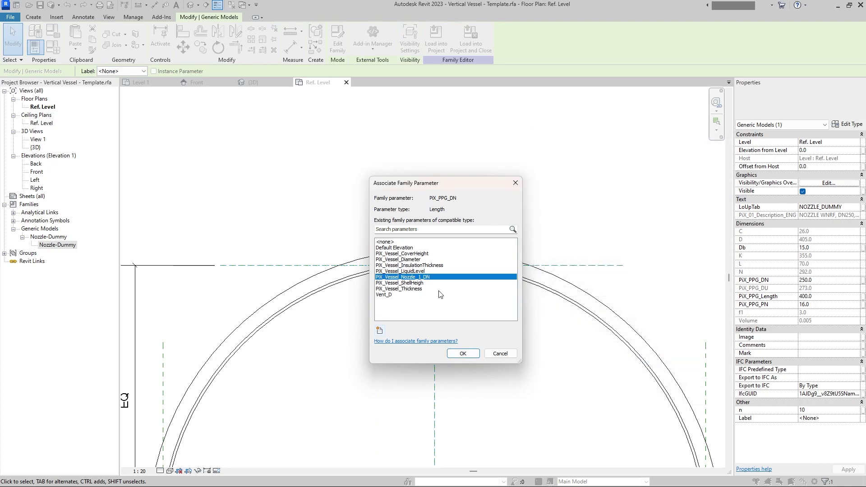
click(464, 355)
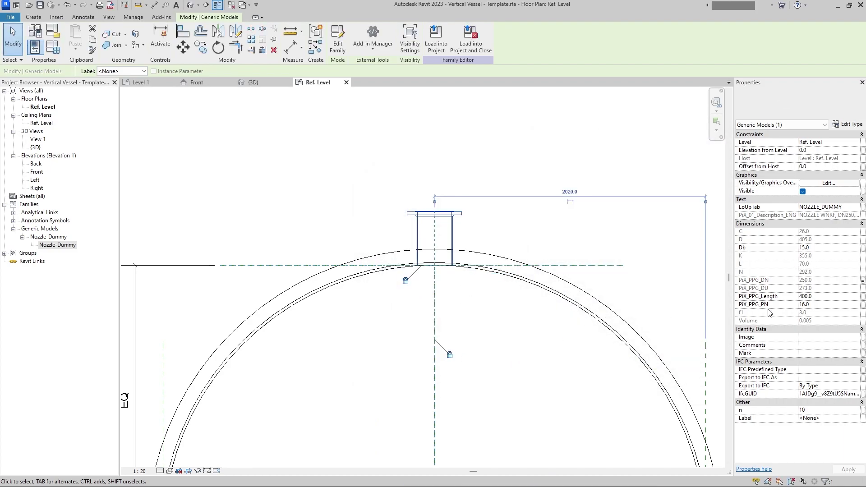
click(812, 297)
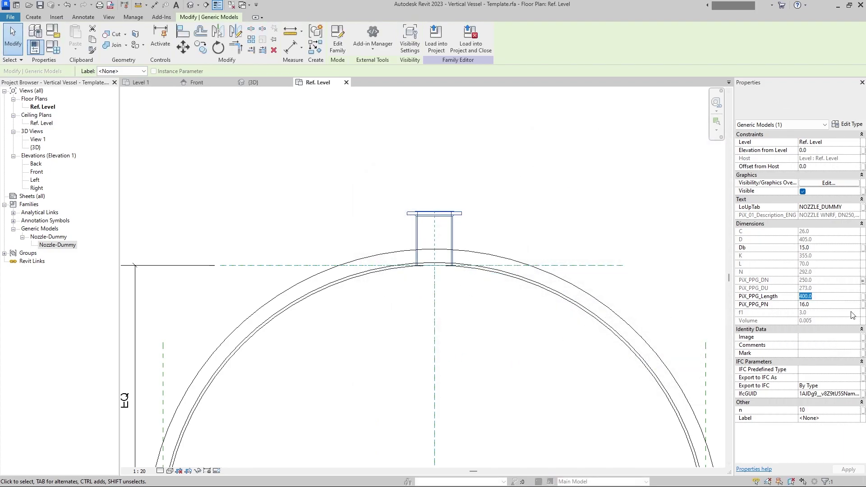
key(Escape)
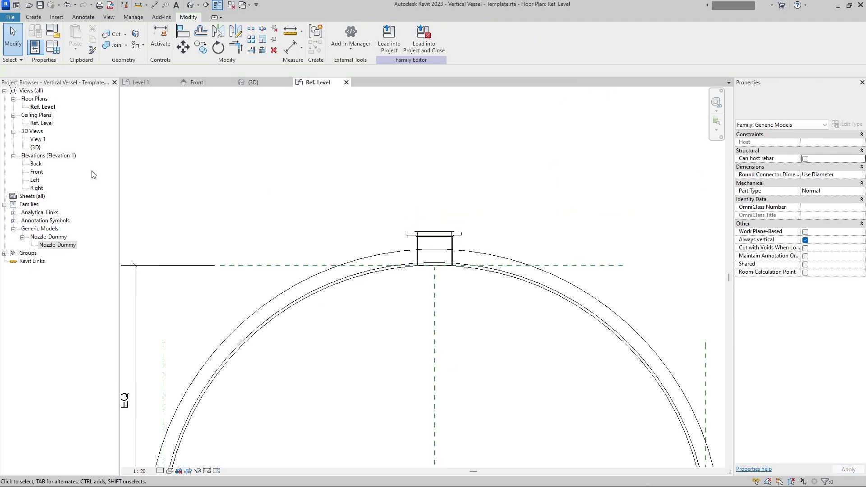
In the Left elevation, set the nozzle's Offset from Host to 500.
double_click(36, 172)
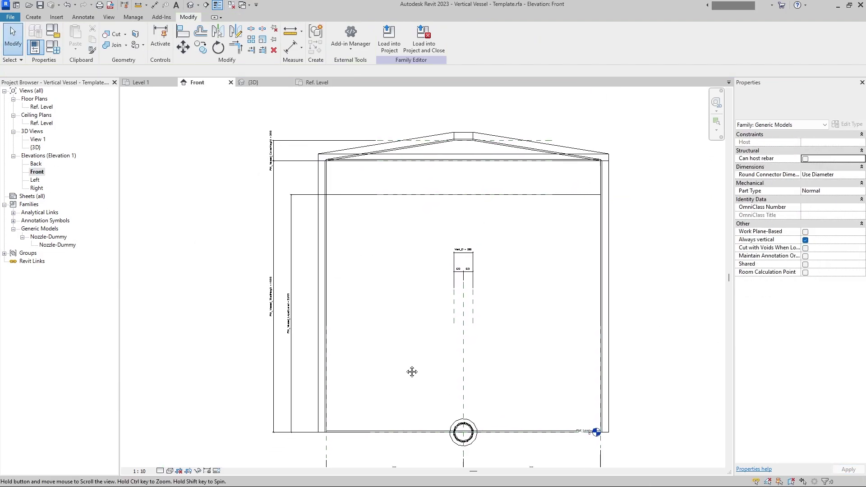
scroll(348, 427, up, 3)
scroll(350, 363, down, 3)
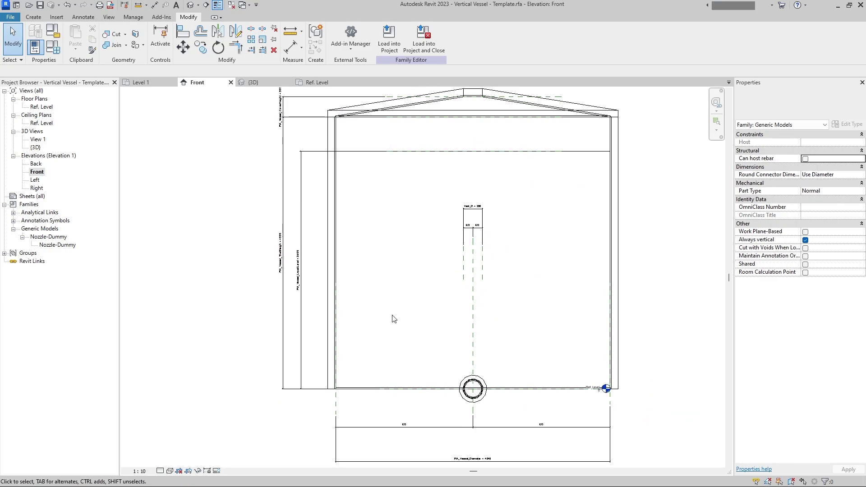
double_click(38, 181)
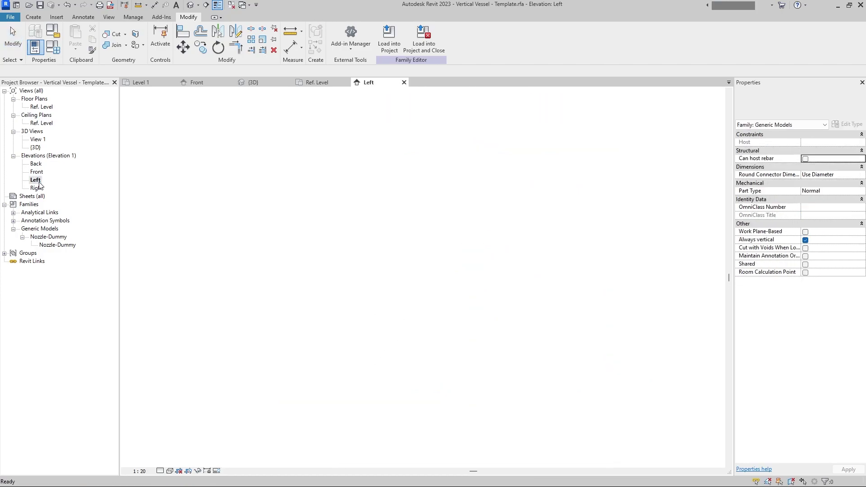
click(255, 397)
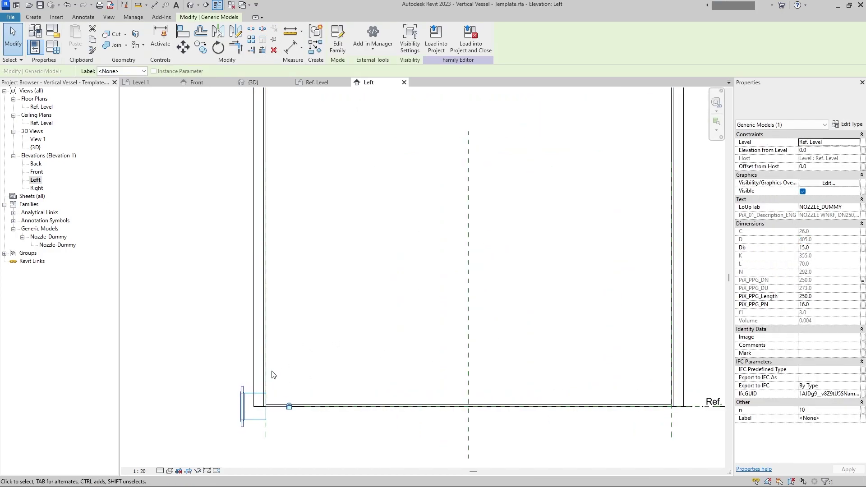
middle_drag(273, 374, 287, 362)
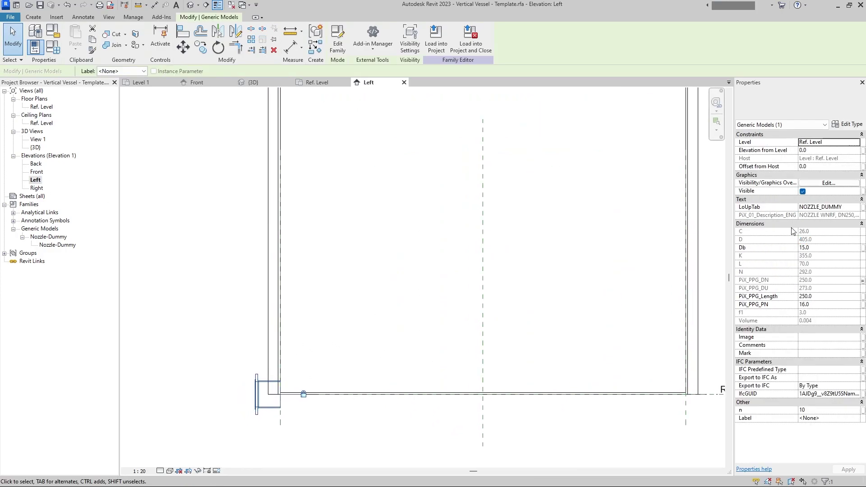
click(786, 169)
text(500)
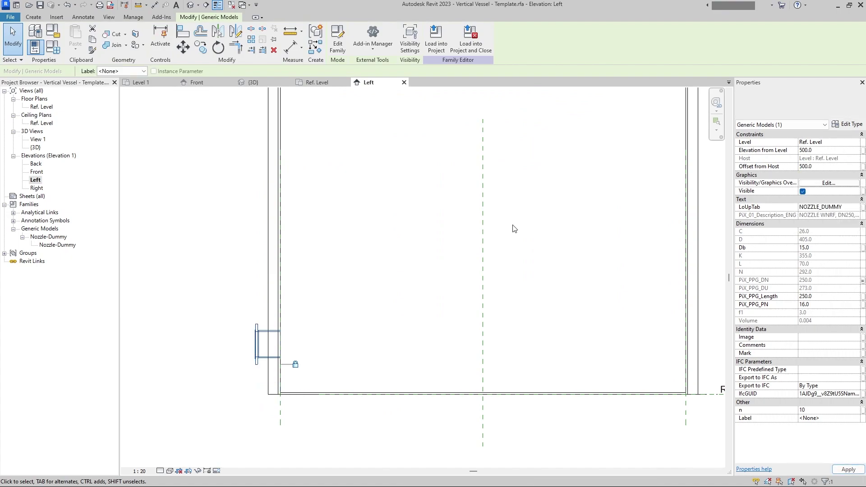
Copy the nozzle vertically up the shell to an elevation of about 3220 mm, just below the liquid level.
click(329, 290)
middle_drag(329, 290, 423, 368)
click(345, 429)
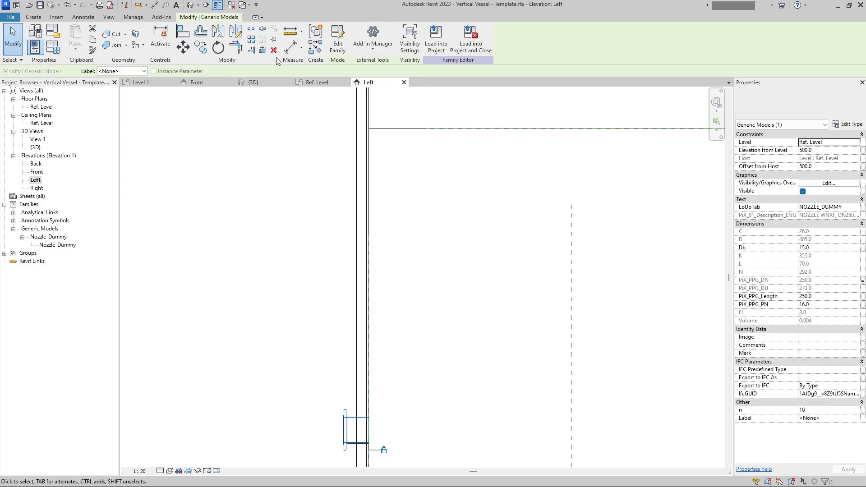
click(201, 48)
click(443, 376)
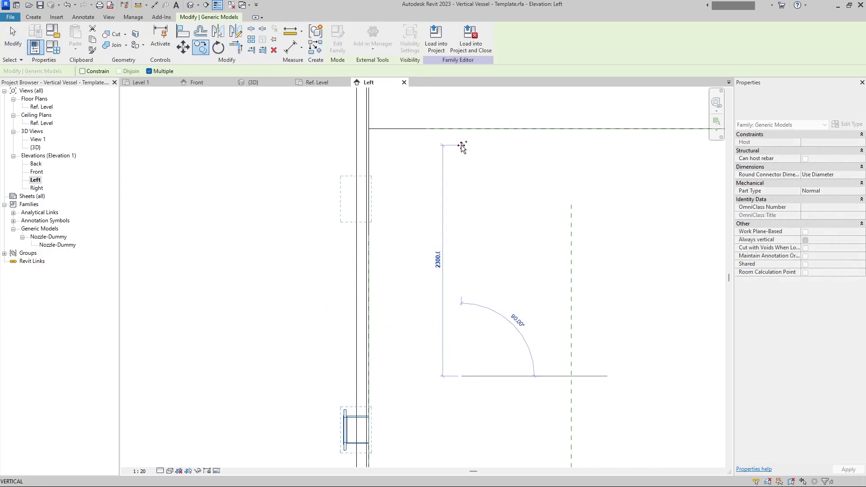
click(466, 104)
key(Escape)
key(Escape)
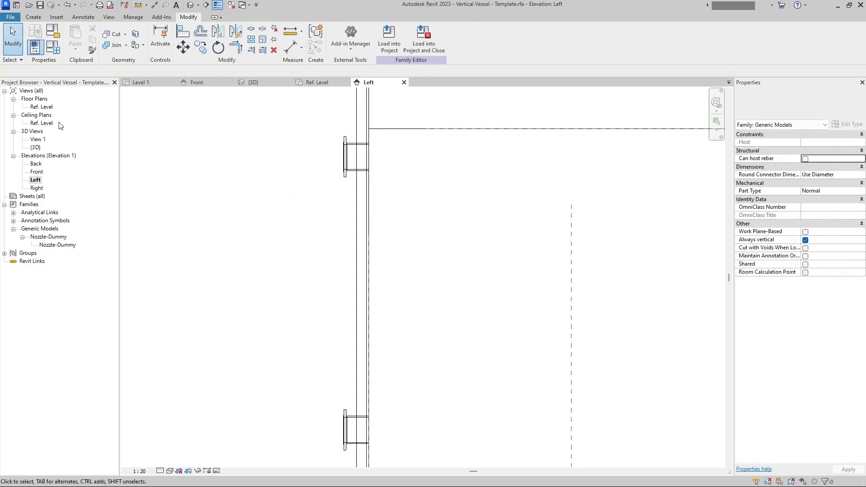
Align the copied upper nozzle to the back reference plane and lock the alignment.
click(345, 158)
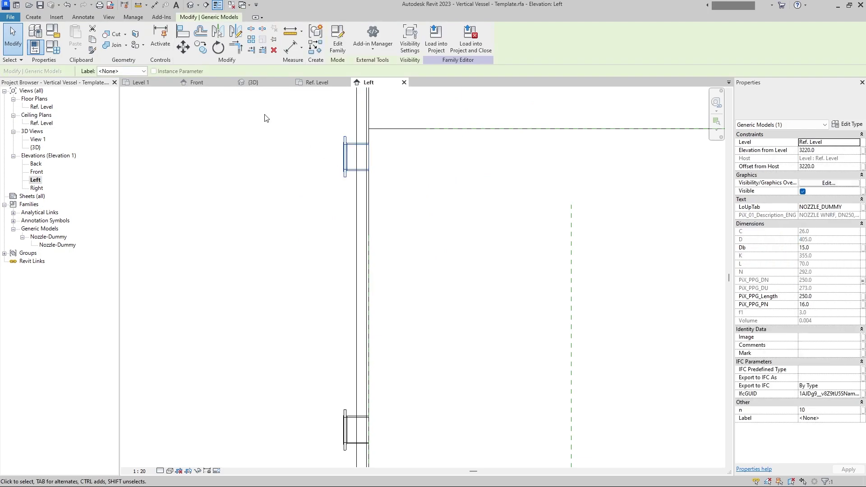
click(187, 36)
scroll(428, 271, down, 2)
middle_drag(429, 270, 410, 180)
click(371, 327)
middle_drag(394, 144, 396, 210)
scroll(373, 158, up, 2)
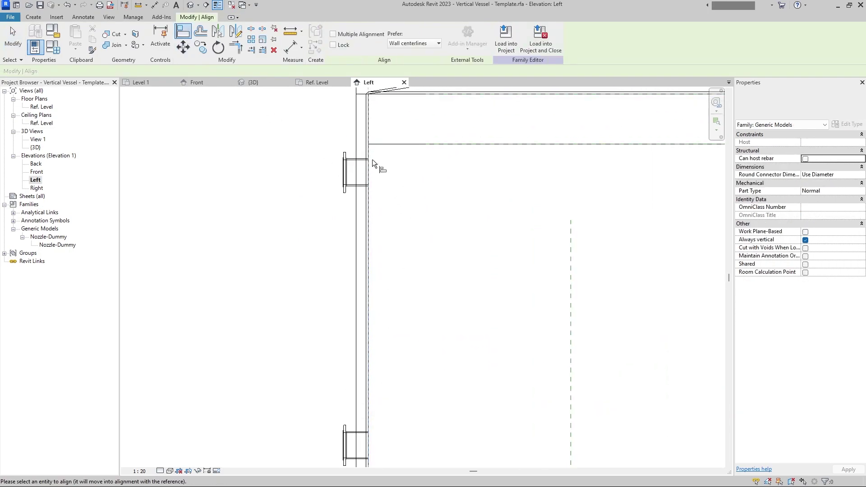
scroll(372, 159, up, 1)
click(368, 315)
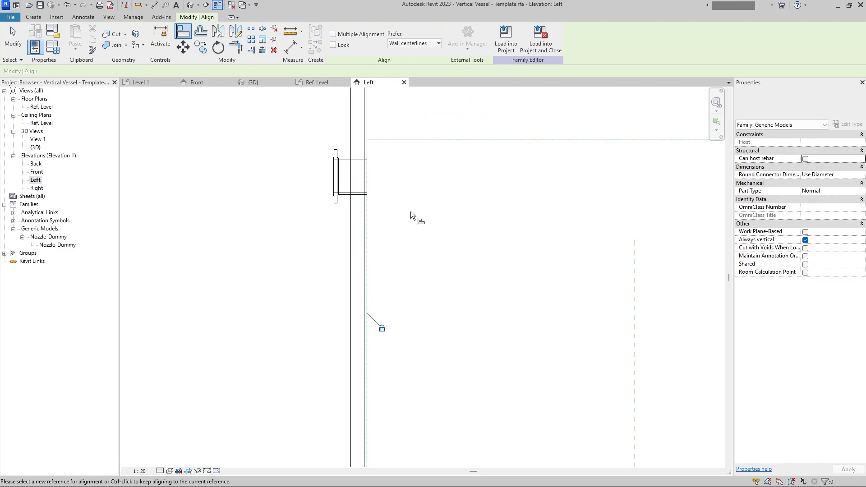
key(Escape)
key(Escape)
Link the upper nozzle's PiX_PPG_DN to a new family parameter named PiX_Vessel_Nozzle_2_DN.
click(338, 199)
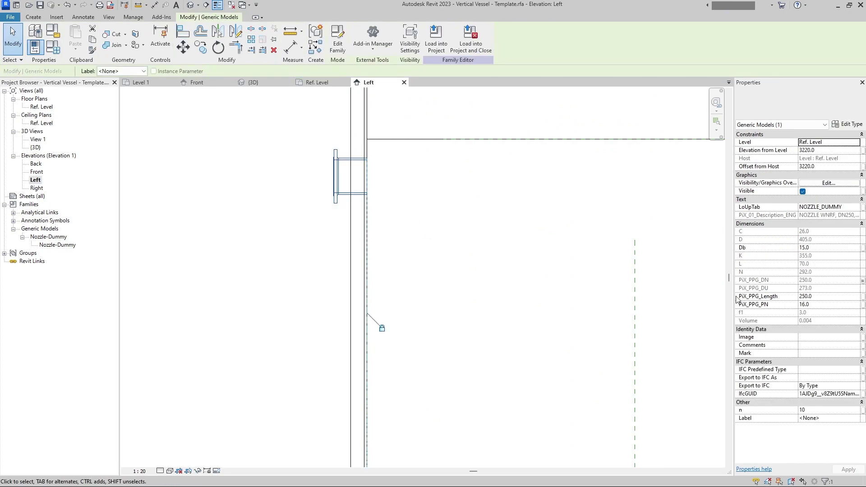
click(862, 280)
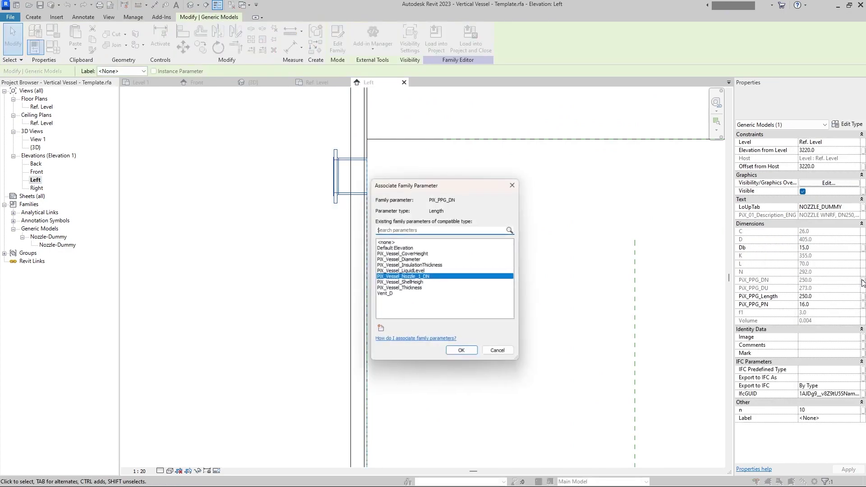
click(379, 332)
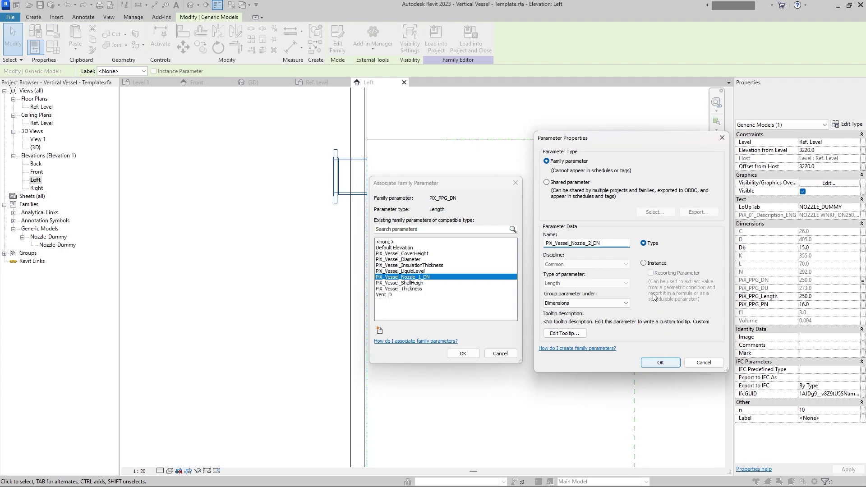
click(660, 362)
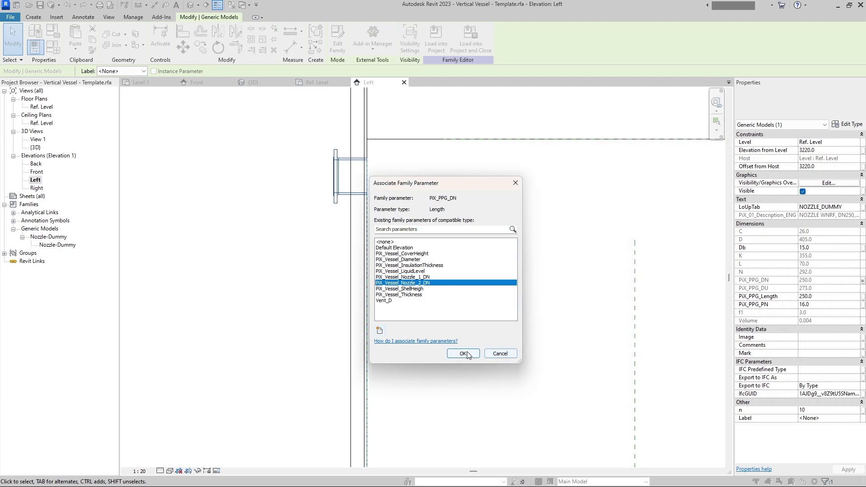
click(463, 354)
click(459, 267)
scroll(460, 263, down, 3)
middle_drag(461, 263, 454, 247)
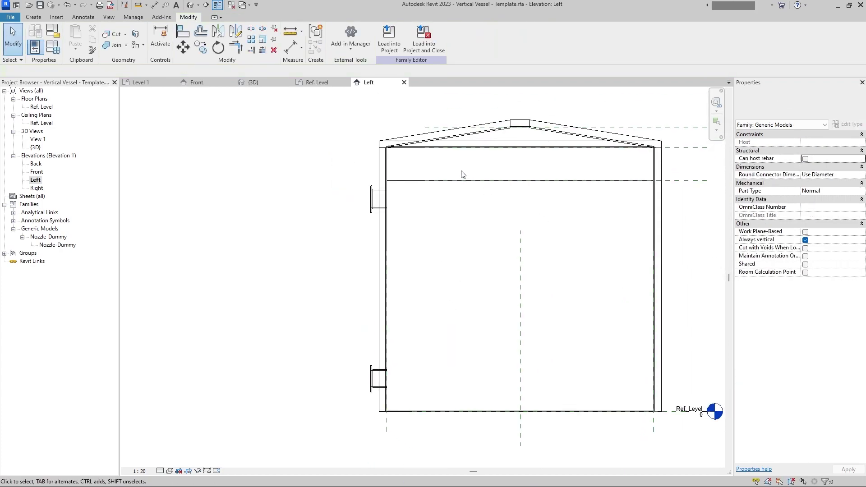
In the 3D view, place Hydronic Supply pipe connectors on the flange faces of the upper and lower nozzles.
click(190, 6)
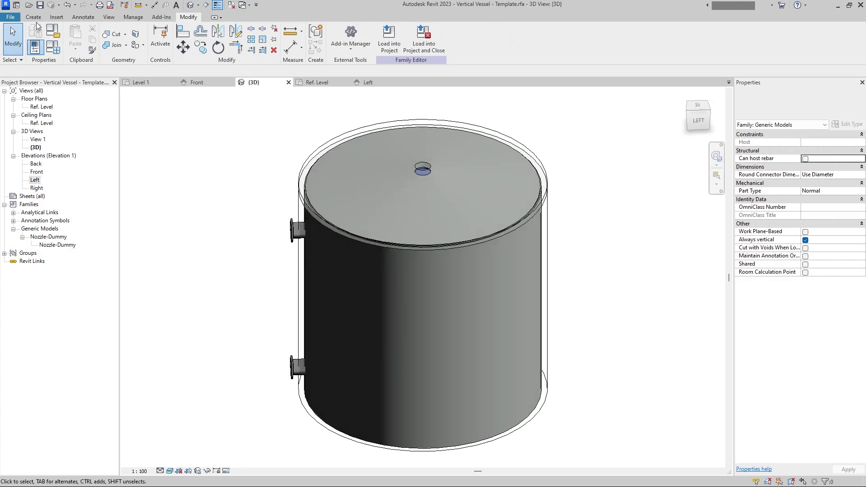
click(35, 17)
click(394, 42)
scroll(290, 245, up, 3)
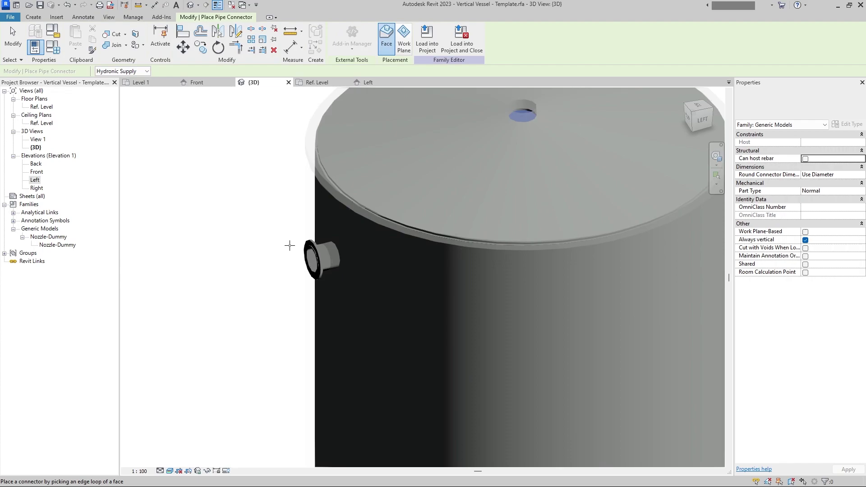
scroll(289, 246, up, 5)
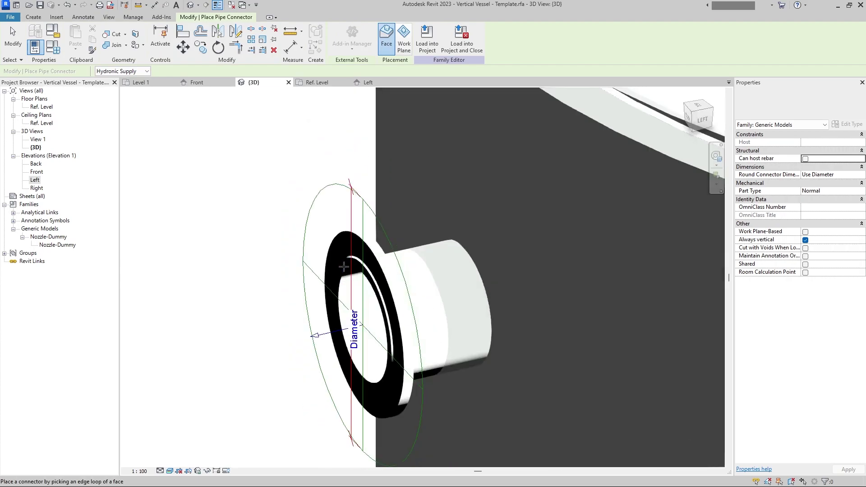
scroll(344, 267, down, 5)
scroll(276, 301, up, 4)
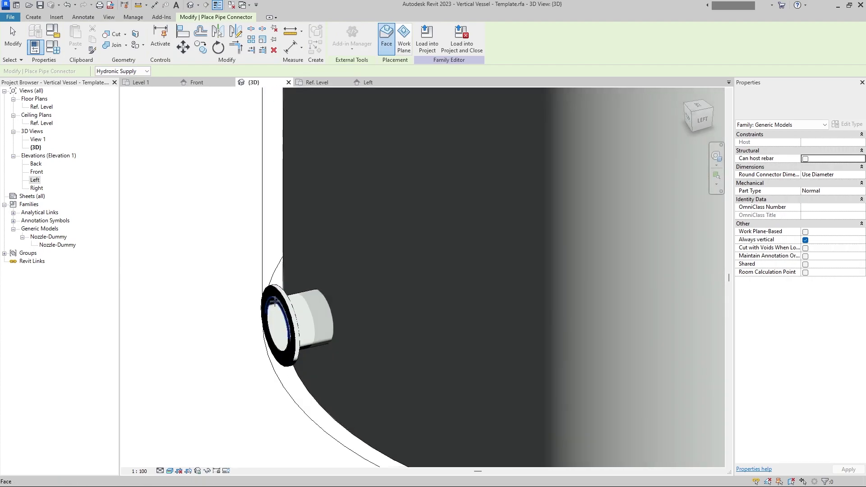
click(275, 301)
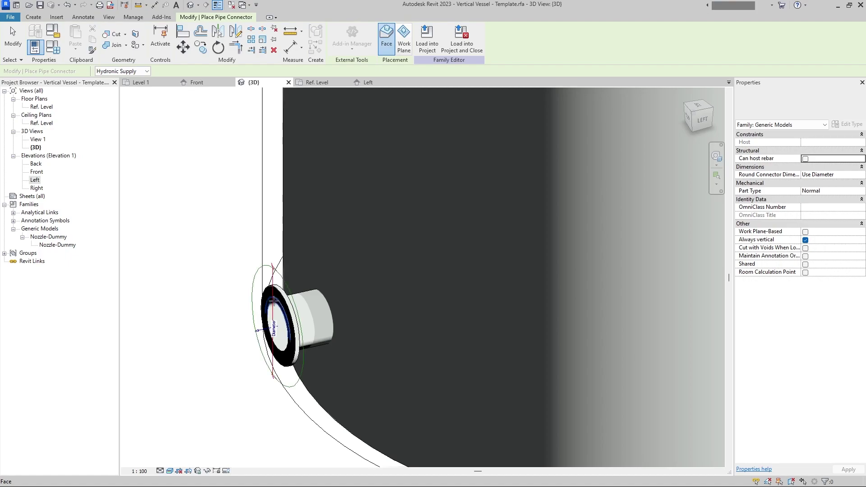
scroll(275, 302, down, 5)
key(Escape)
Associate the upper pipe connector's Diameter with the PiX_Vessel_Nozzle_2_DN parameter.
click(278, 178)
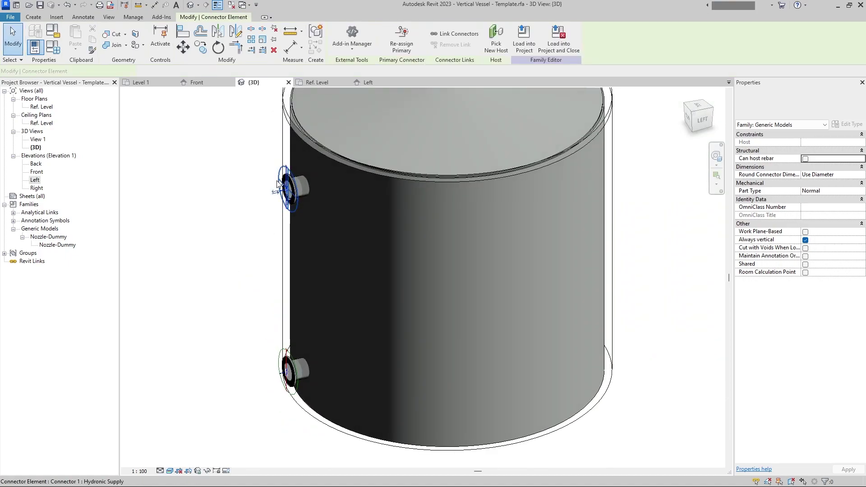
click(862, 143)
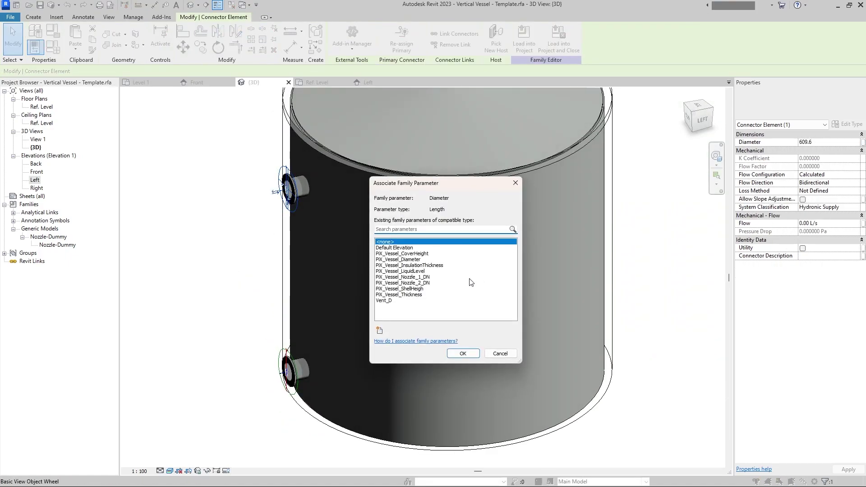
click(426, 285)
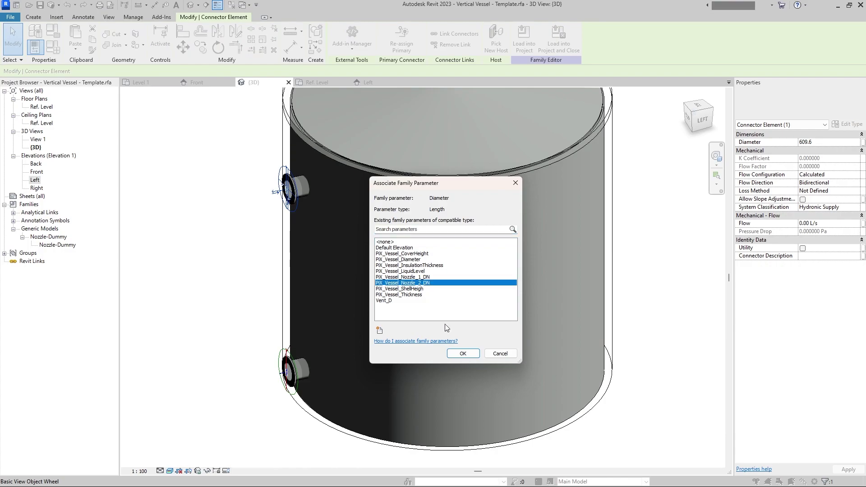
click(462, 353)
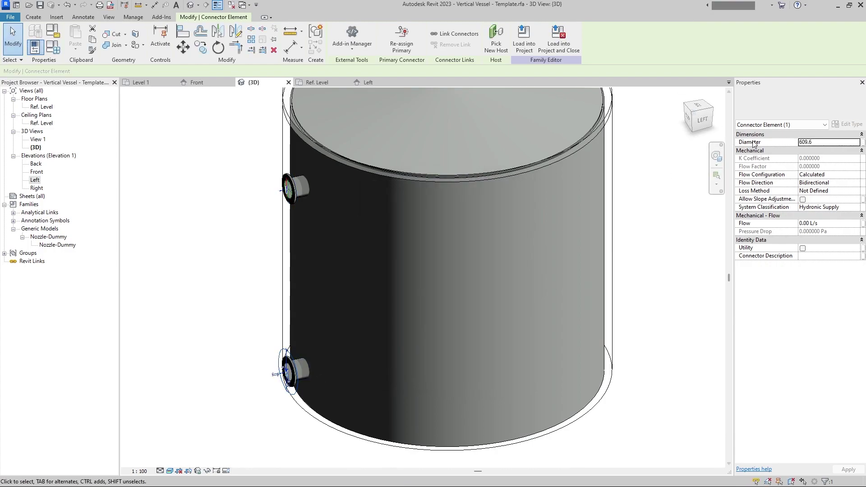
Associate the lower pipe connector's Diameter with the PiX_Vessel_Nozzle_1_DN parameter.
click(864, 144)
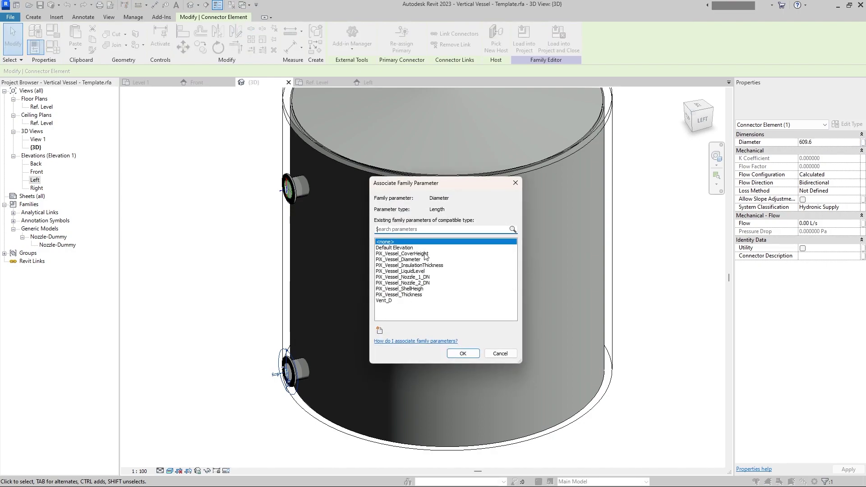
click(422, 277)
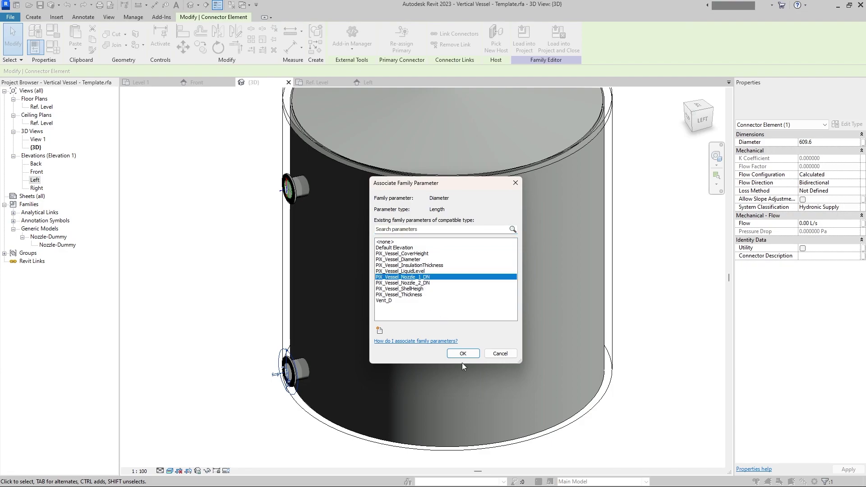
click(462, 356)
click(204, 315)
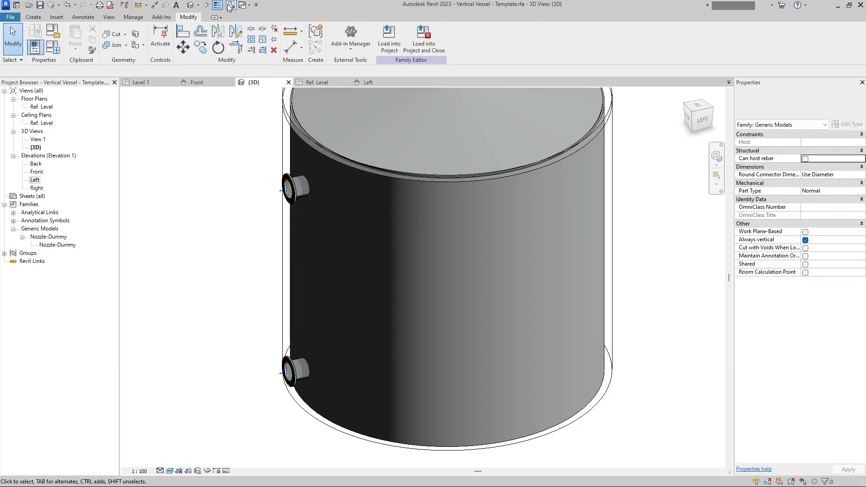
Close the inactive views and inspect both nozzles and their connectors in 3D.
click(231, 5)
scroll(350, 199, down, 4)
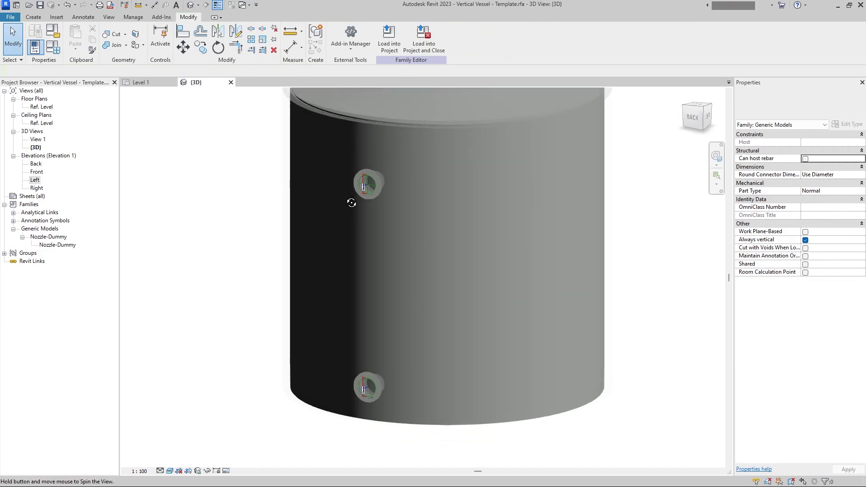
shift+middle_drag(390, 209, 469, 134)
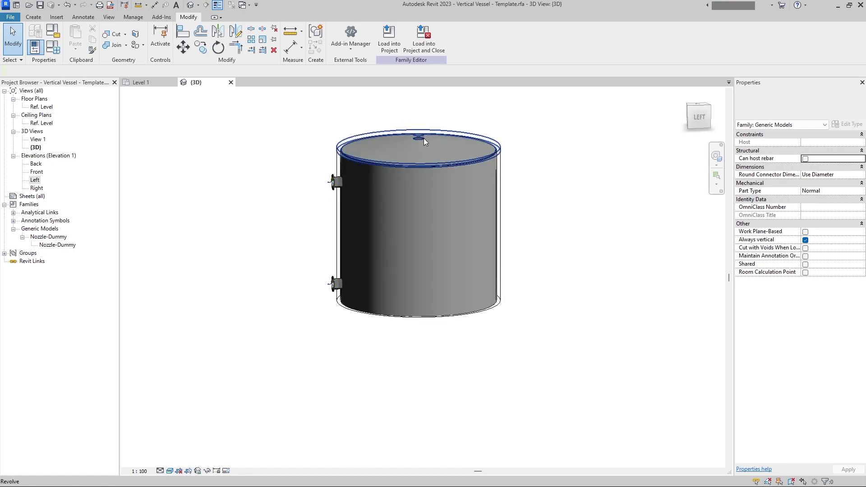
In the Left elevation, draw a short horizontal reference plane about 144 mm above the cover's apex reference plane, spanning the vent opening.
double_click(35, 181)
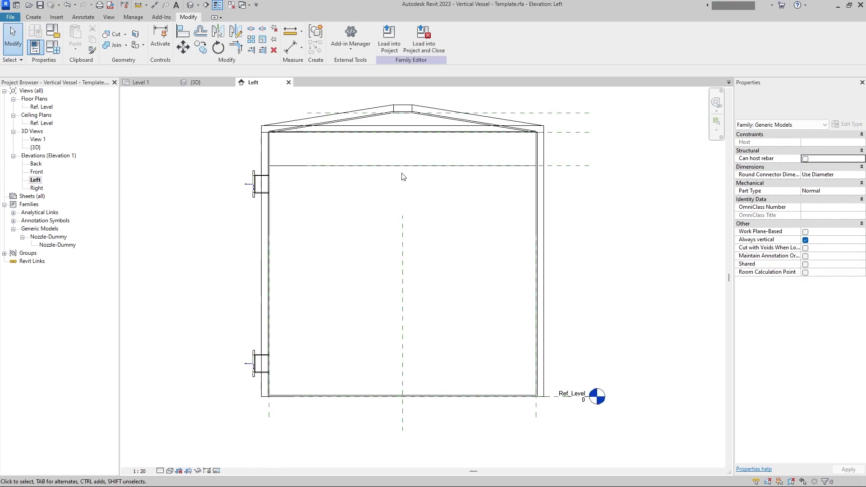
scroll(406, 171, up, 4)
scroll(415, 176, up, 1)
middle_drag(415, 176, 419, 255)
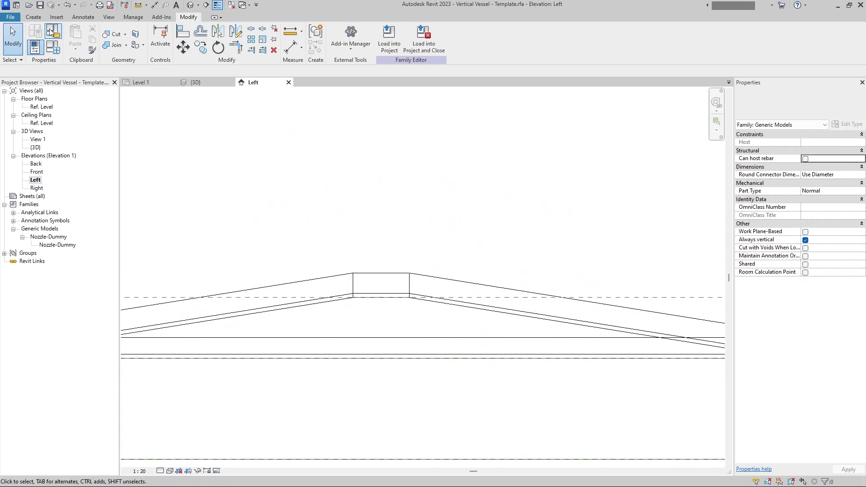
click(35, 18)
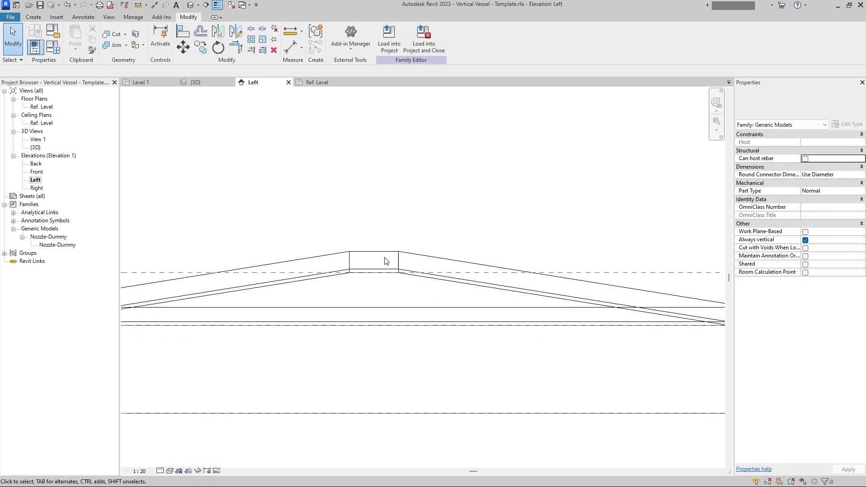
scroll(381, 257, up, 3)
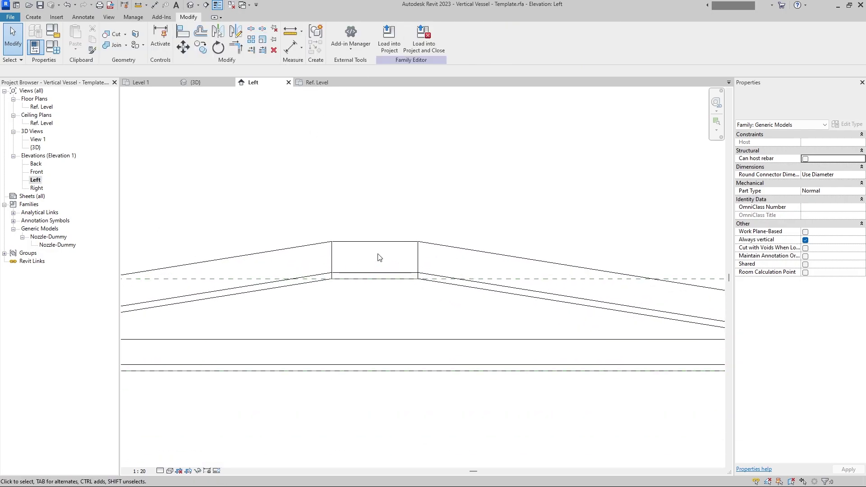
click(34, 17)
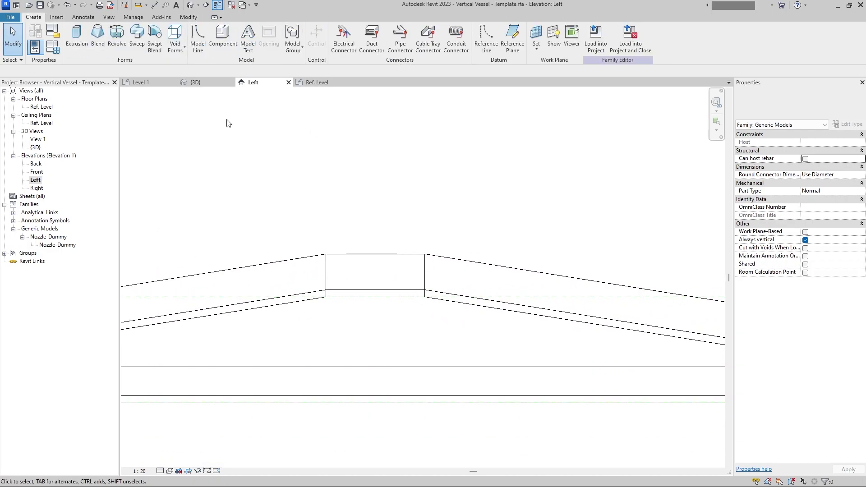
middle_drag(312, 215, 318, 255)
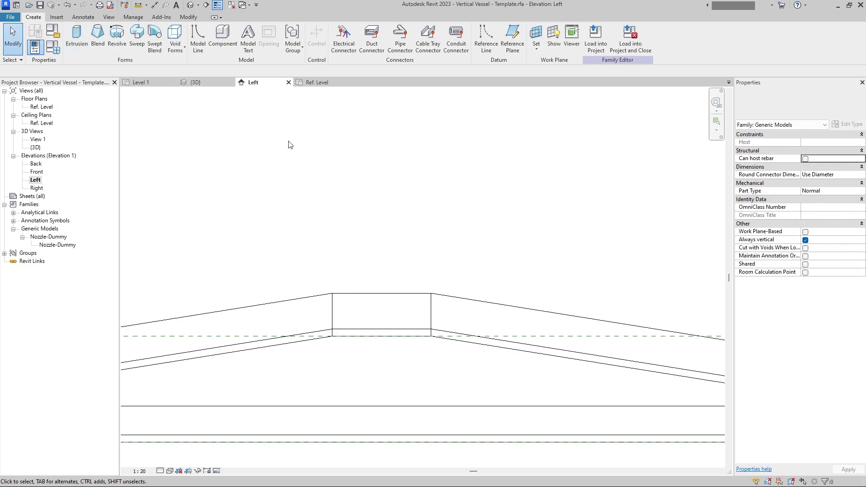
click(513, 37)
click(329, 285)
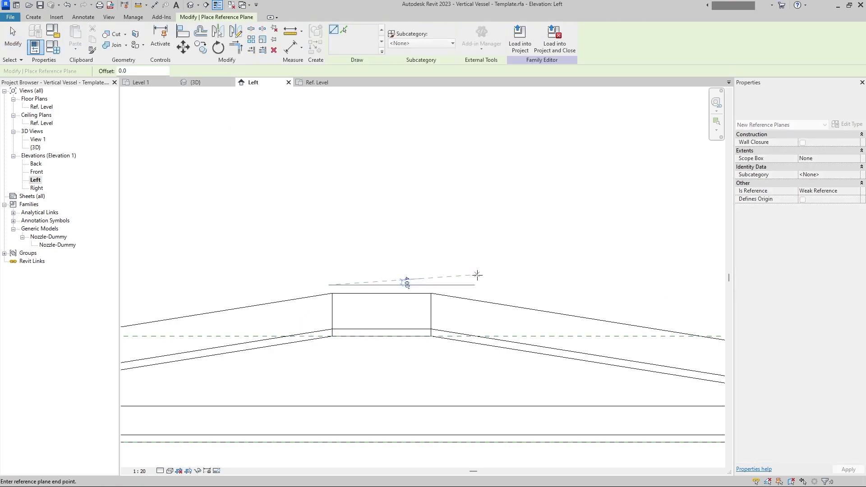
click(433, 285)
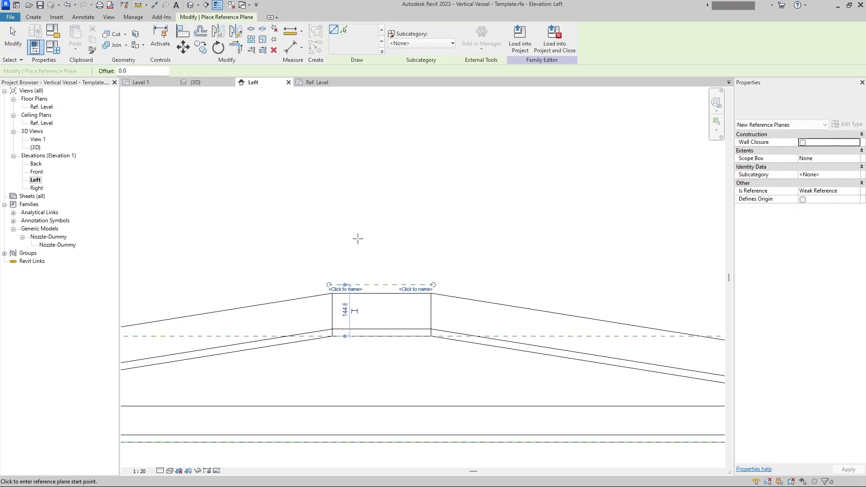
Draw a second horizontal reference plane of equal length above the first one over the vent opening.
click(329, 238)
click(432, 239)
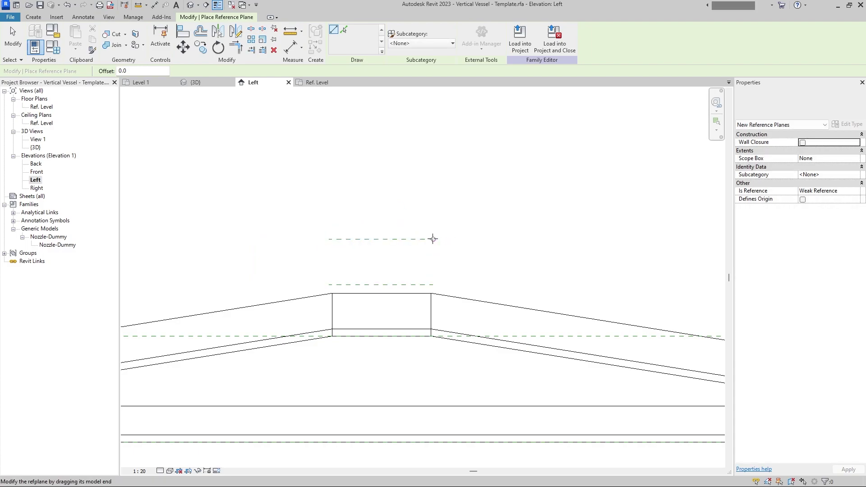
key(Escape)
key(Escape)
Place a continuous aligned dimension from the cover's apex reference plane through the two reference planes above the vent opening.
click(83, 18)
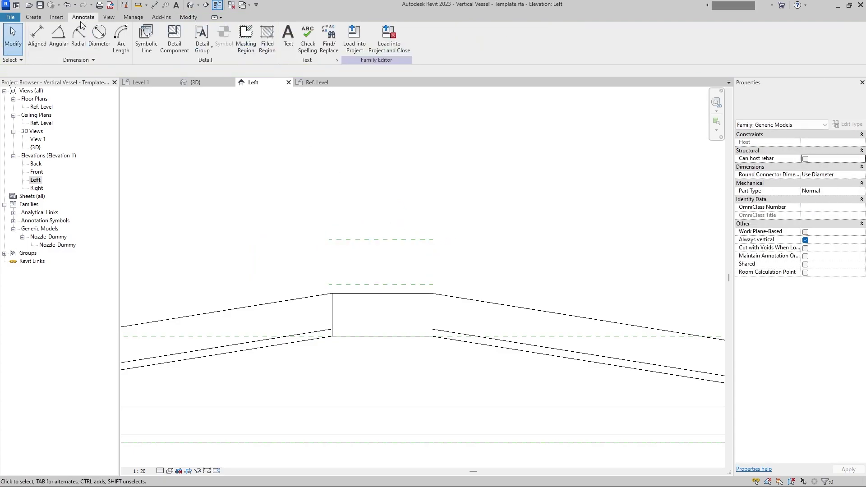
click(44, 43)
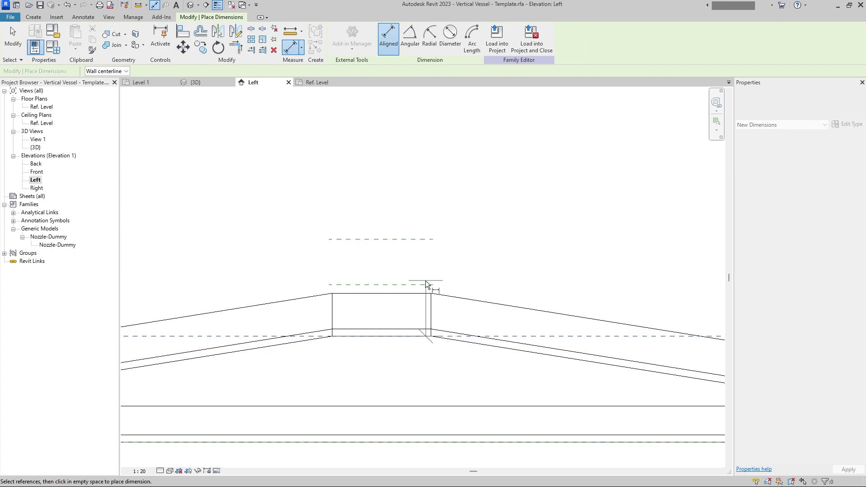
click(427, 285)
click(513, 336)
click(415, 239)
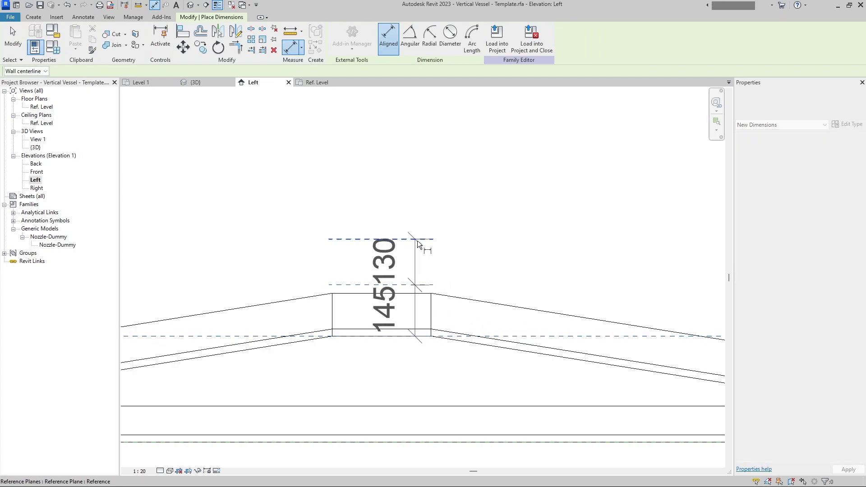
click(539, 289)
key(Escape)
key(Escape)
Set both vertical spacings between the cover apex plane and the two vent reference planes to 150 mm.
click(406, 285)
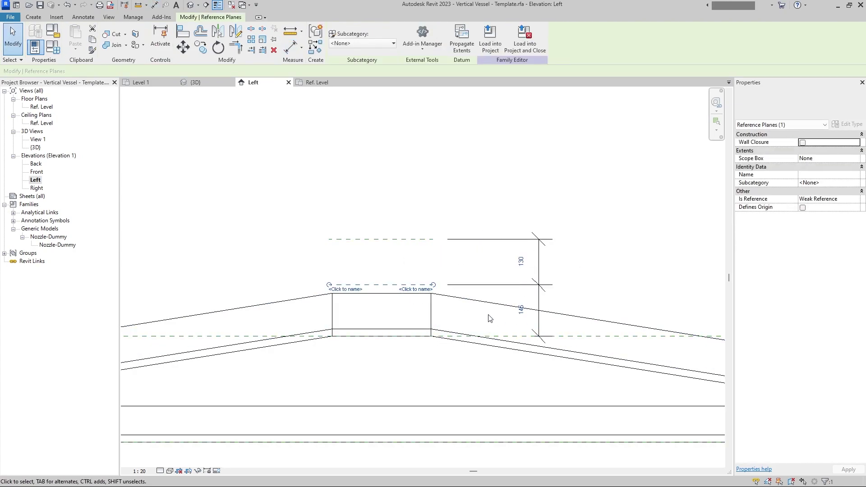
click(521, 311)
text(150)
key(Return)
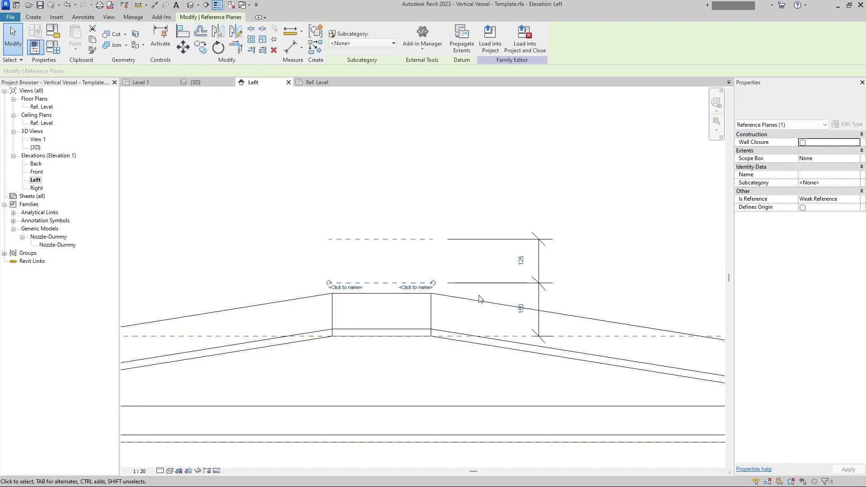
key(Escape)
click(400, 240)
click(521, 262)
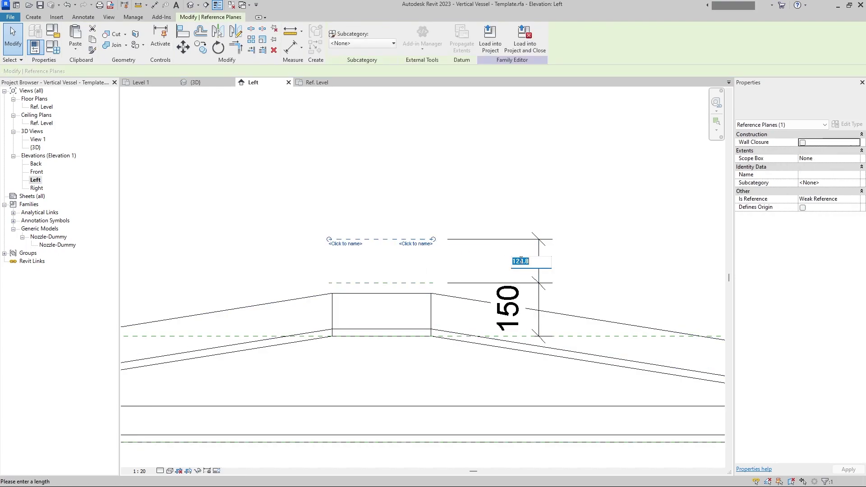
text(150)
key(Return)
key(Escape)
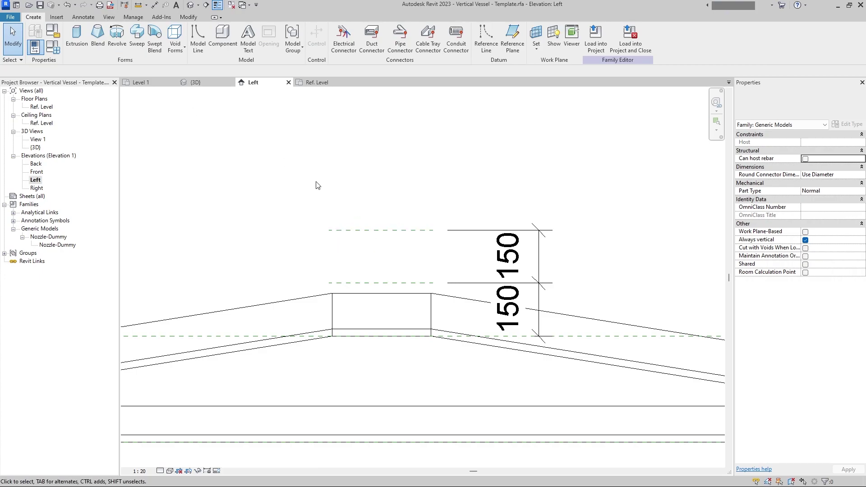
click(85, 50)
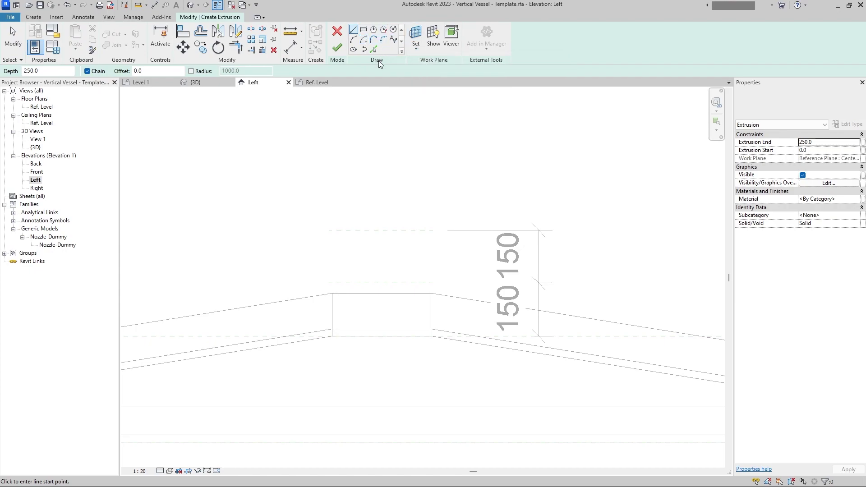
scroll(370, 206, down, 6)
middle_drag(405, 309, 419, 133)
mouse_move(390, 225)
middle_down()
mouse_move(381, 274)
mouse_move(392, 251)
middle_up()
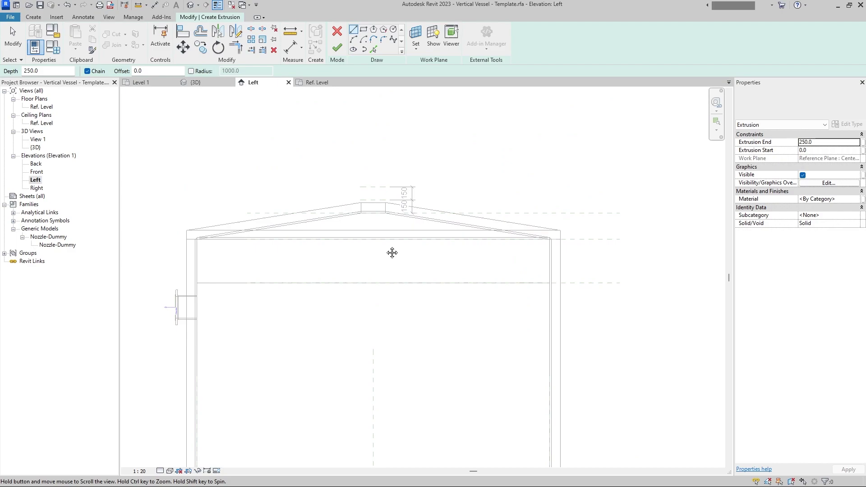
click(337, 48)
key(Return)
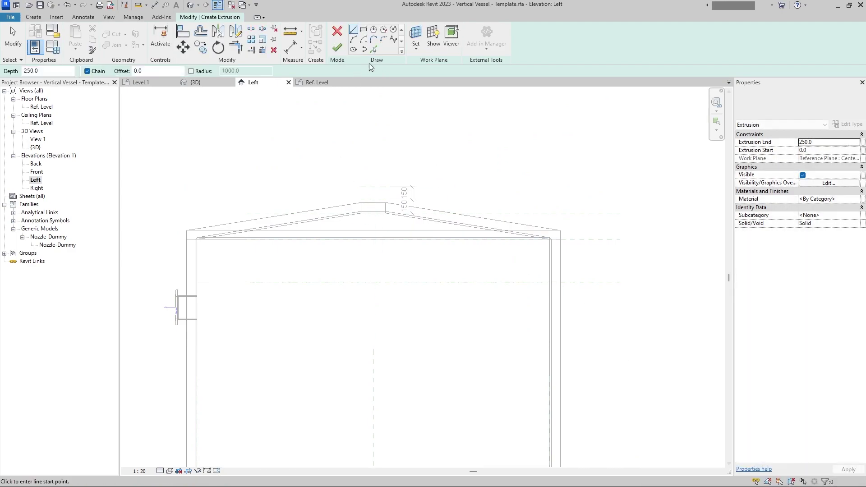
click(338, 31)
In the Front elevation, start a Revolve and sketch a rectangle about 19.5 mm wide between the two vent reference planes, at the opening's left edge.
double_click(36, 172)
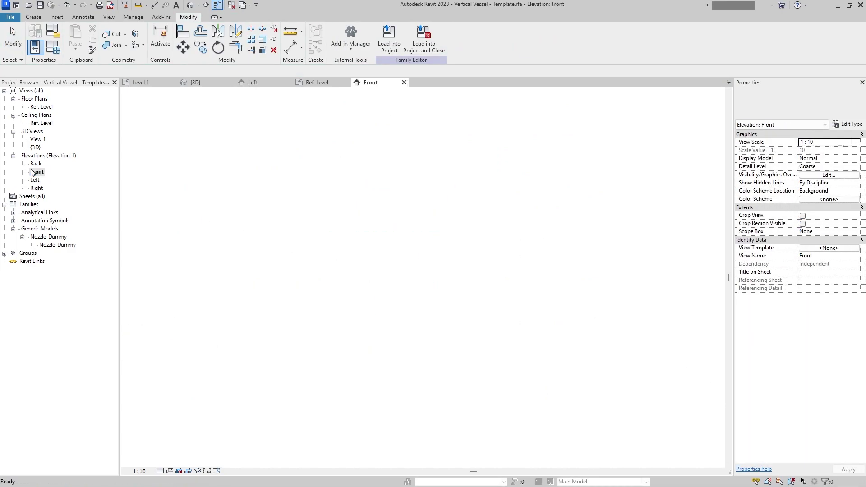
scroll(474, 228, up, 2)
middle_drag(474, 226, 466, 305)
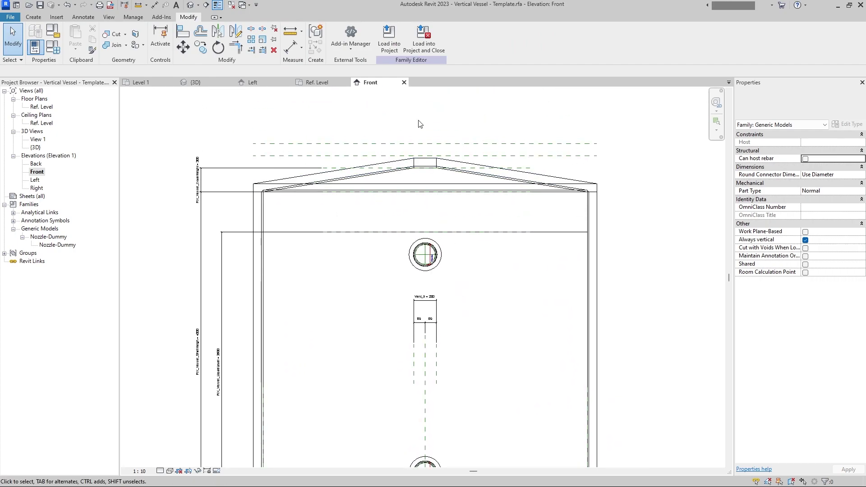
click(35, 18)
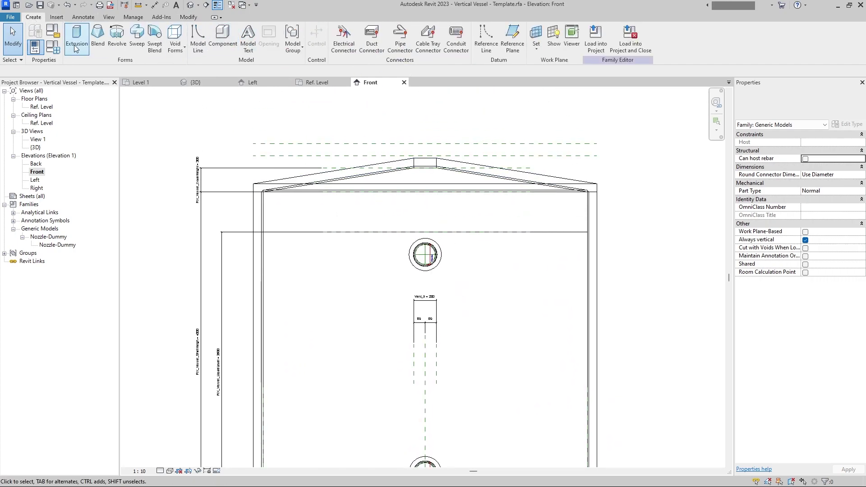
click(117, 37)
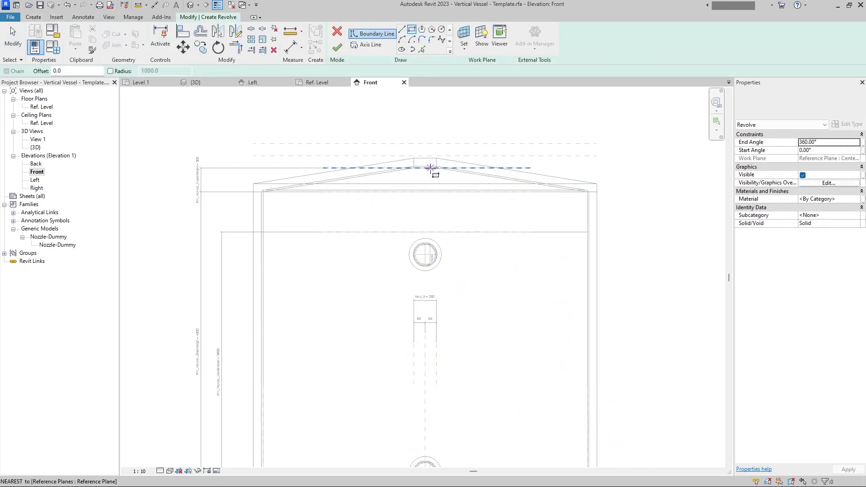
scroll(430, 169, up, 5)
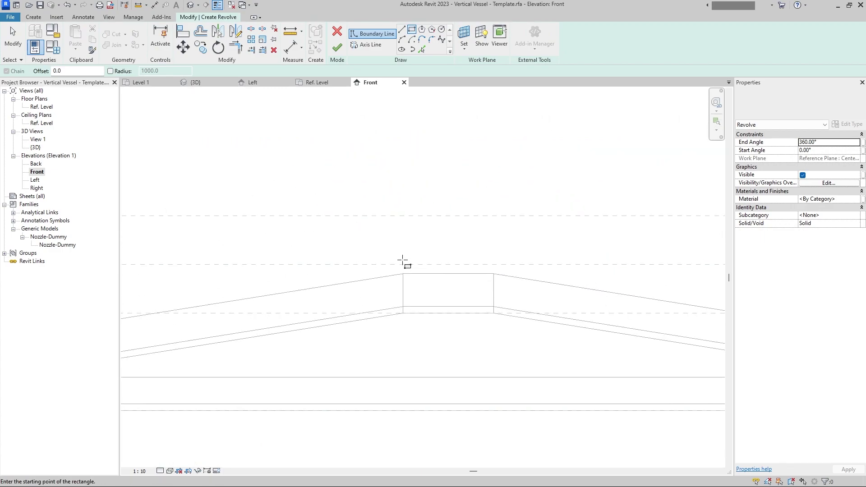
click(404, 264)
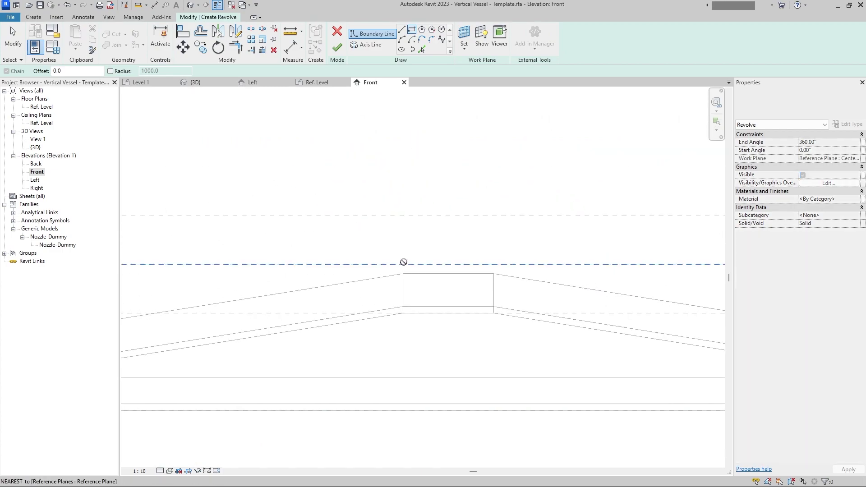
click(399, 216)
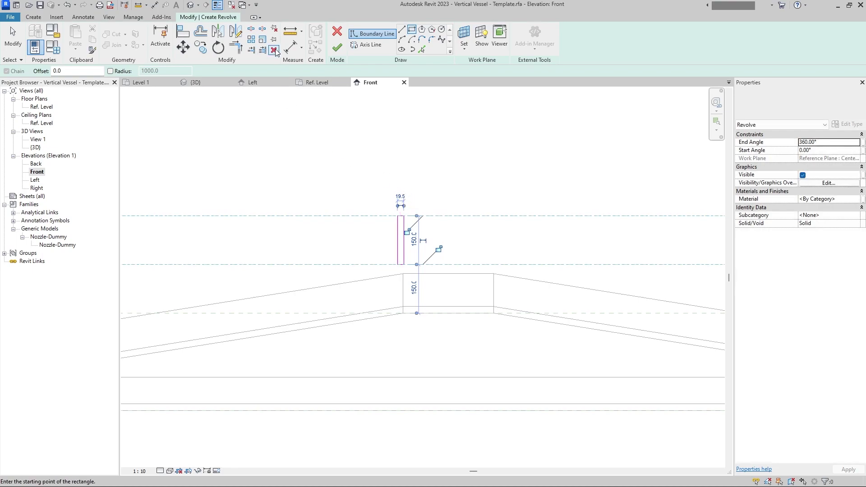
key(Escape)
Stretch the profile's bottom edge down to the cover's apex reference plane and lock it there.
scroll(400, 272, up, 2)
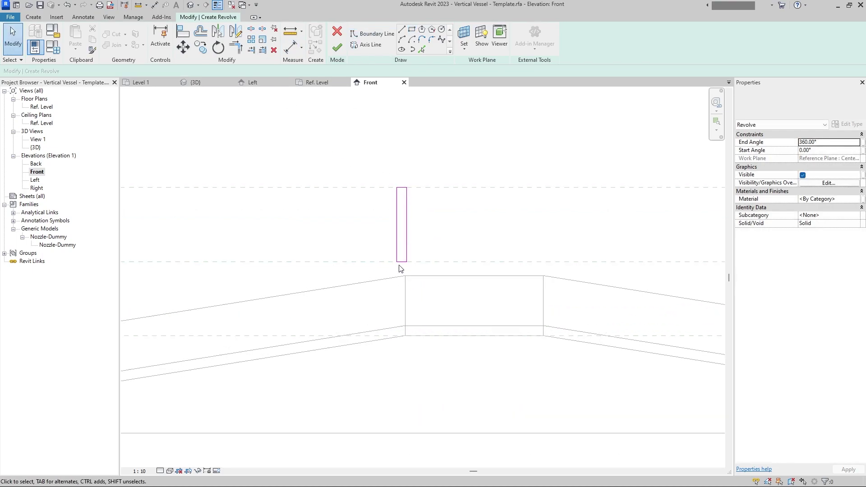
click(401, 270)
key(Escape)
click(403, 263)
scroll(403, 264, up, 3)
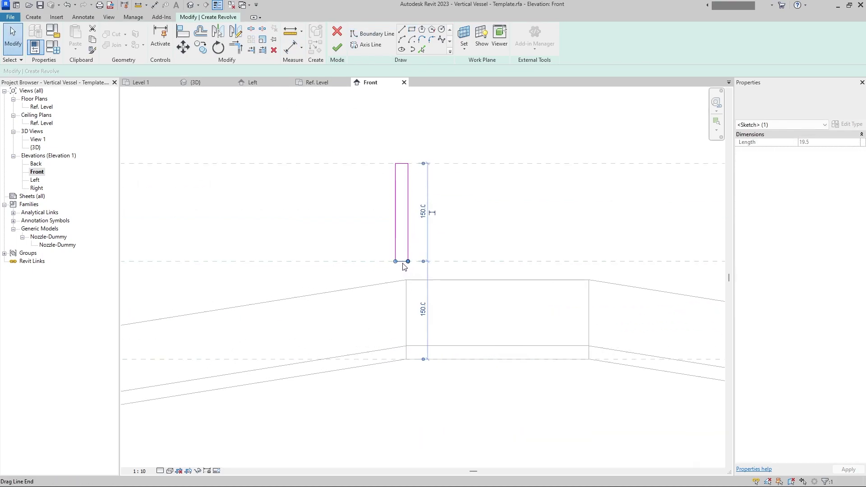
mouse_move(404, 273)
mouse_down()
mouse_move(397, 381)
mouse_move(398, 374)
mouse_up()
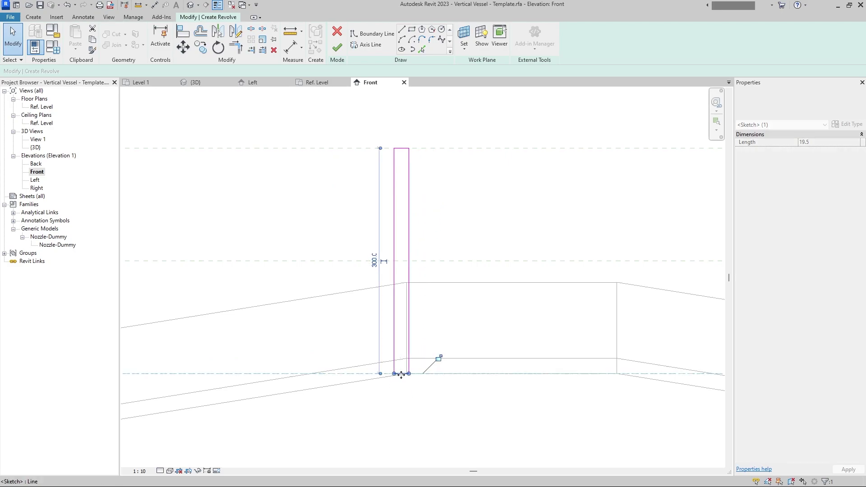
scroll(446, 219, down, 2)
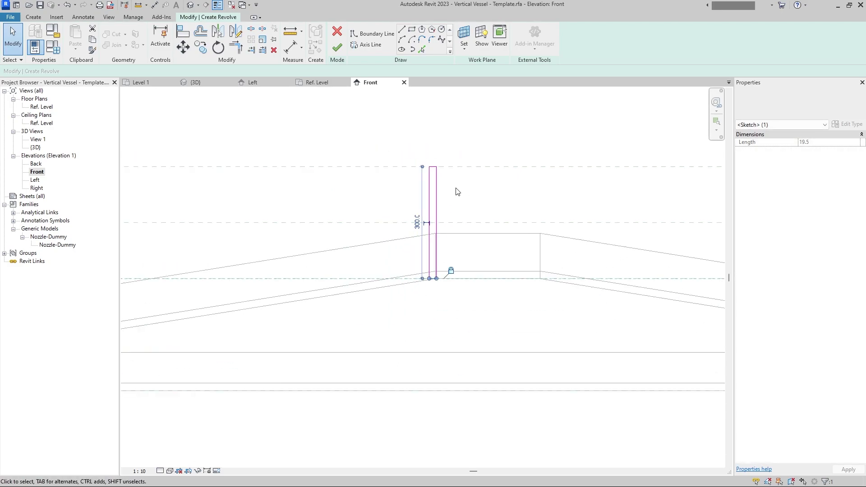
middle_drag(456, 191, 406, 242)
Align the vent profile's inner vertical edge to the left Vent_D reference plane and lock the alignment.
click(365, 251)
click(388, 248)
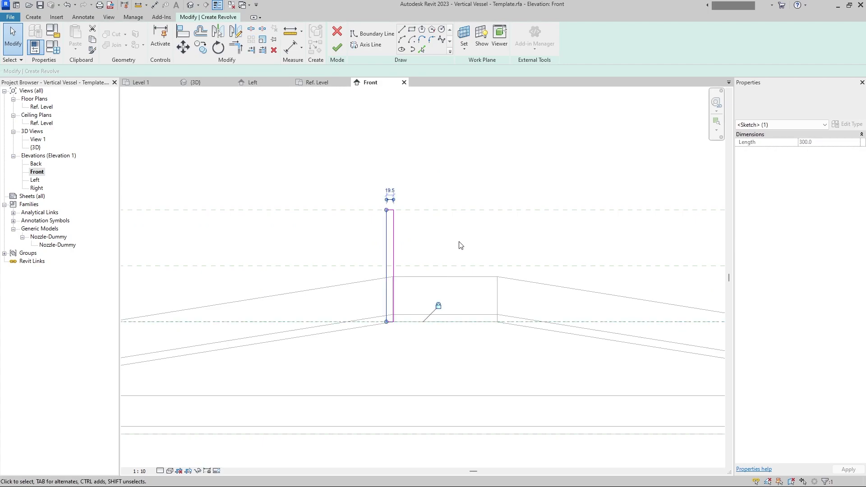
click(183, 31)
scroll(391, 256, down, 3)
middle_drag(418, 330, 397, 201)
middle_drag(388, 426, 374, 255)
scroll(368, 365, up, 1)
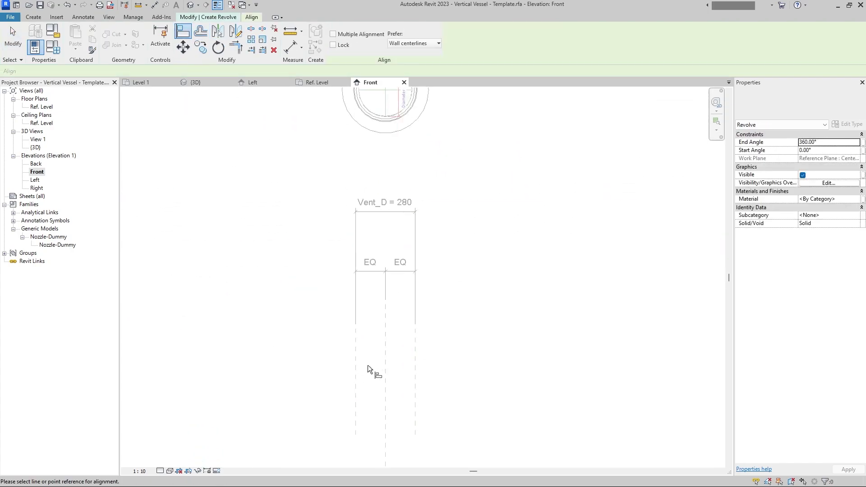
scroll(368, 365, up, 1)
click(355, 326)
scroll(381, 284, down, 4)
middle_drag(386, 130, 419, 274)
scroll(386, 179, up, 5)
click(369, 164)
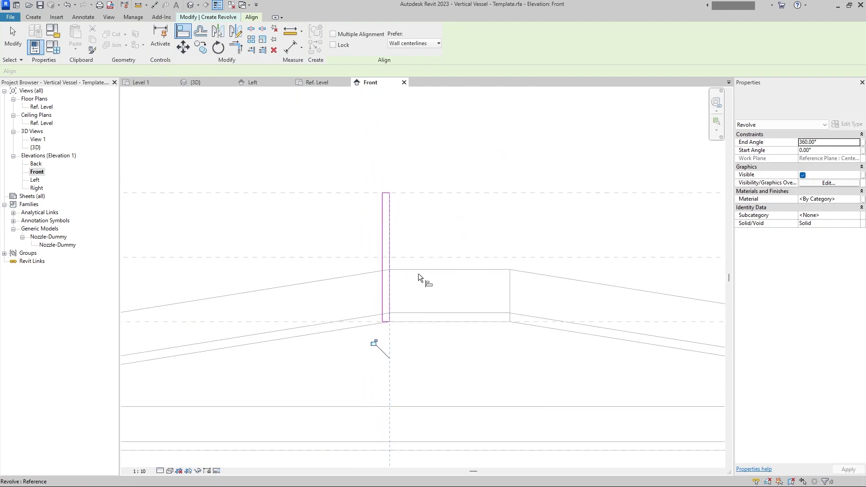
click(375, 343)
key(Escape)
Dimension the vent profile's wall width and label the dimension with the PiX_Vessel_Thickness parameter.
click(383, 231)
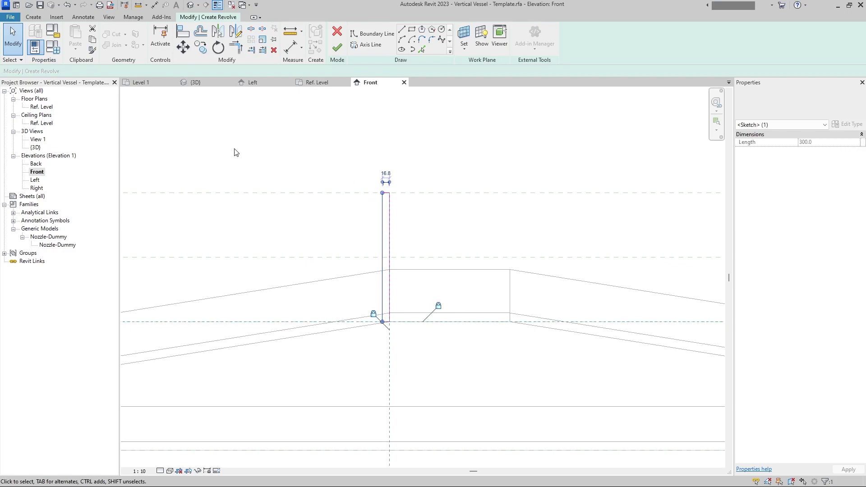
key(Escape)
click(83, 17)
click(35, 36)
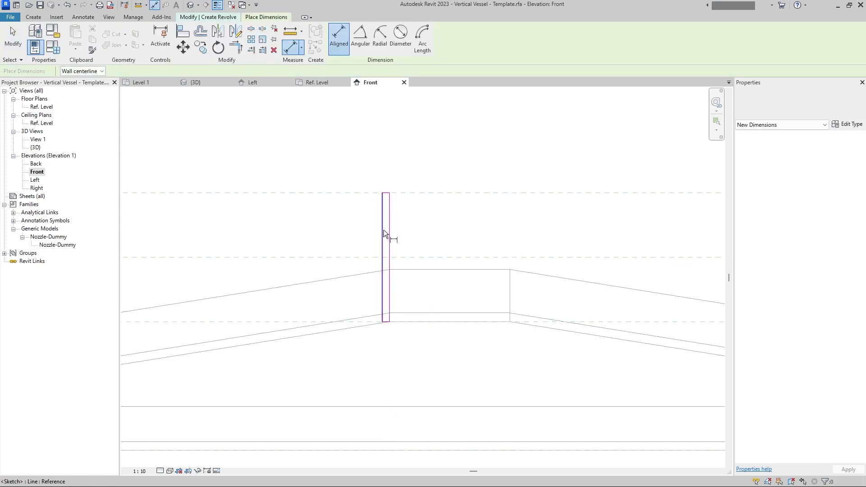
click(390, 223)
click(432, 151)
key(Escape)
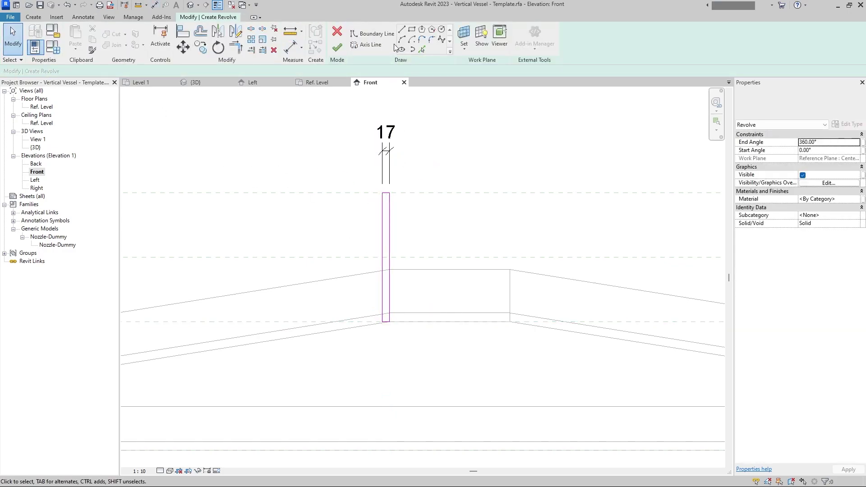
click(400, 151)
click(392, 39)
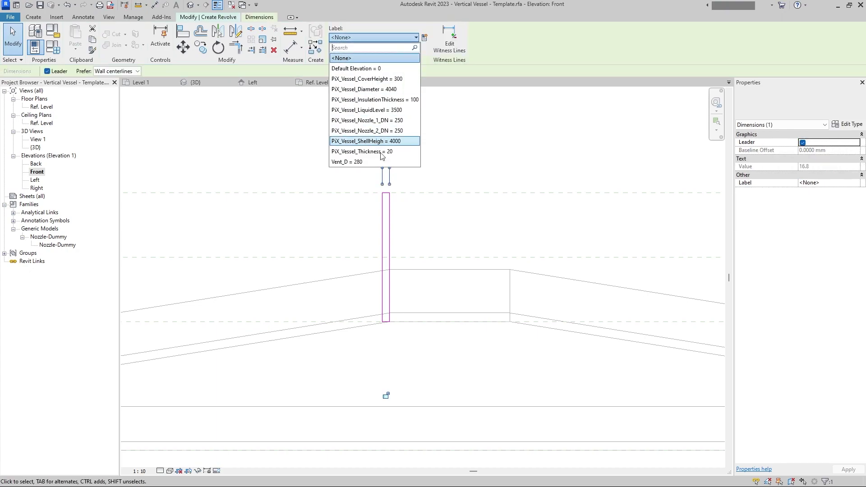
click(375, 150)
click(514, 176)
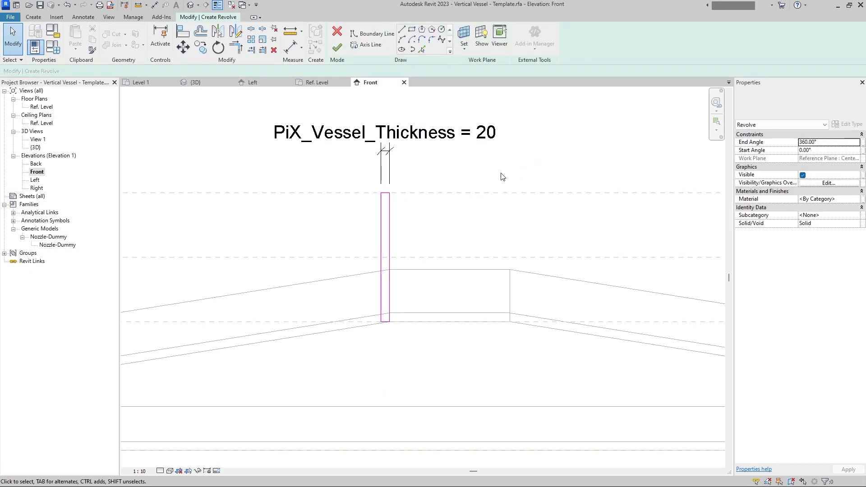
Draw a vertical axis line about 740 mm long on the vessel's centre plane and finish the 360° vent revolve.
click(372, 45)
scroll(412, 139, down, 3)
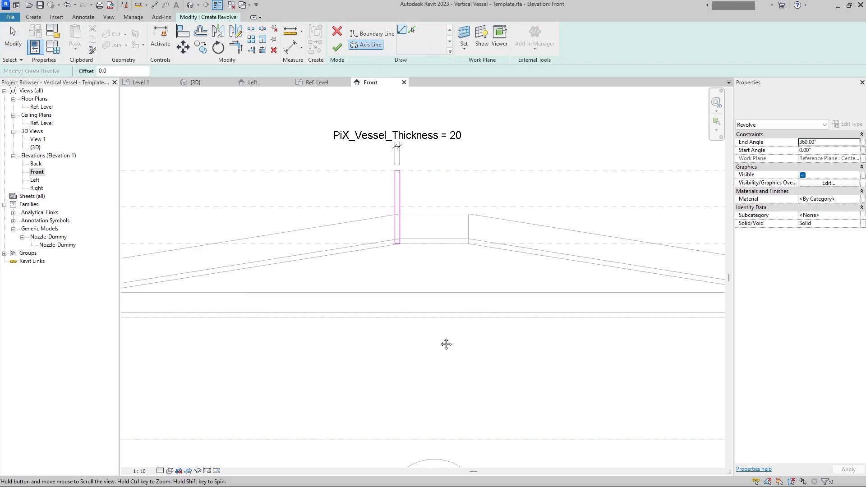
middle_drag(447, 344, 429, 207)
scroll(426, 342, down, 2)
mouse_move(426, 342)
middle_down()
mouse_move(419, 181)
mouse_move(442, 375)
mouse_move(438, 467)
middle_up()
click(412, 383)
click(412, 263)
scroll(437, 272, up, 5)
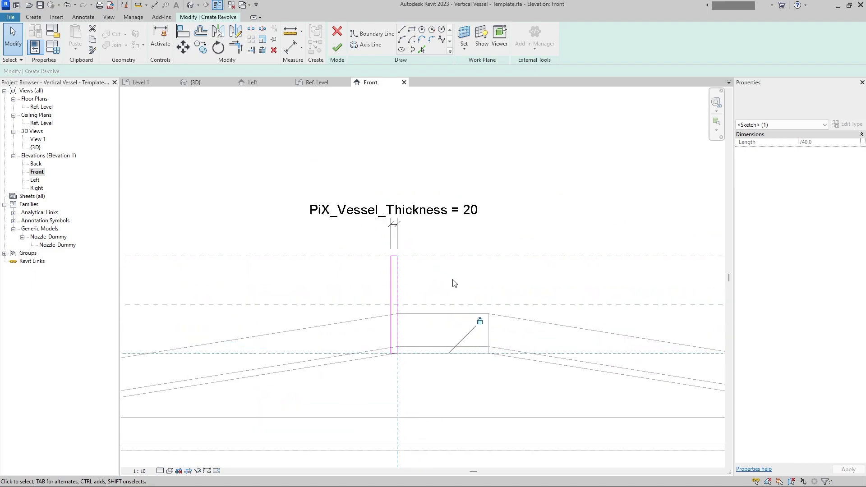
click(338, 48)
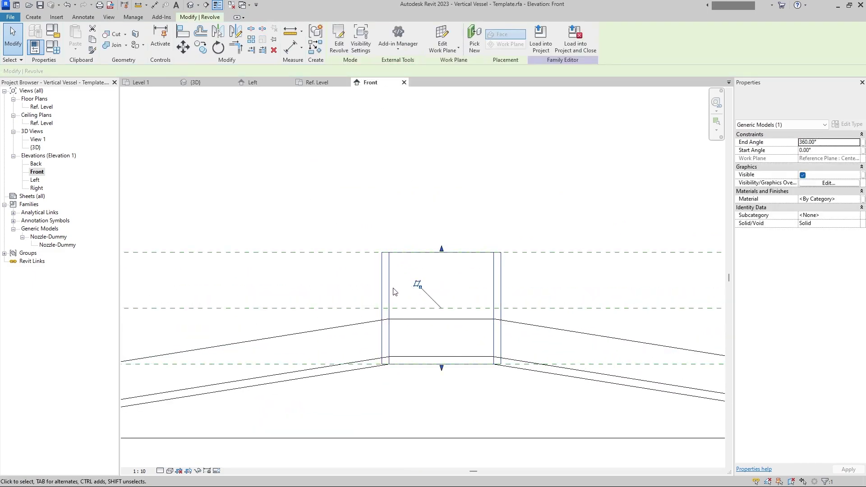
Reopen the vent's revolve sketch, check its top and bottom edges against the reference planes with Align, and finish the sketch.
double_click(392, 291)
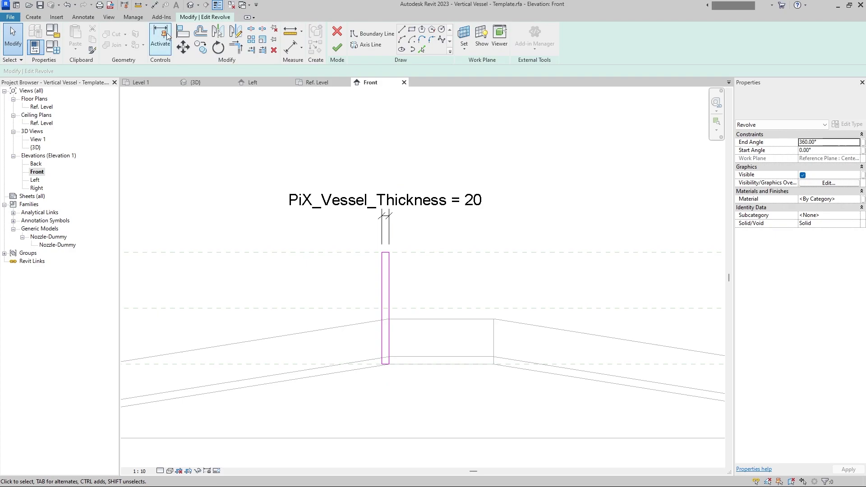
click(181, 35)
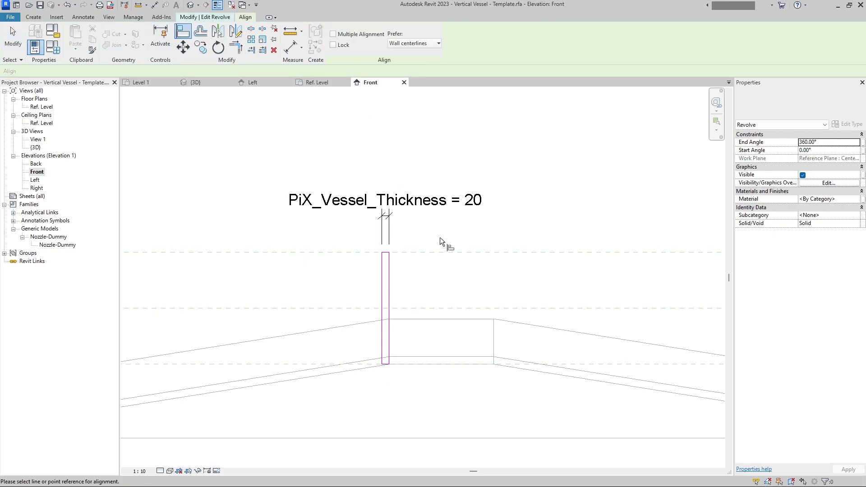
click(386, 252)
click(374, 364)
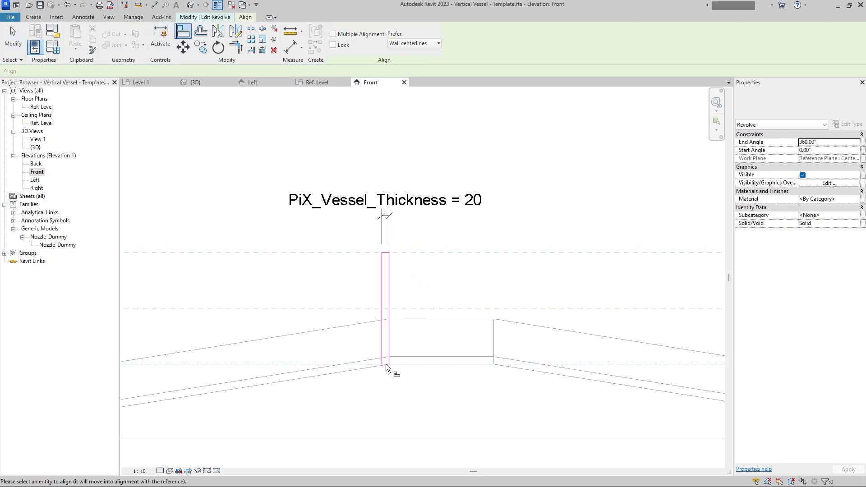
scroll(386, 364, up, 3)
scroll(386, 363, down, 3)
key(Escape)
key(Escape)
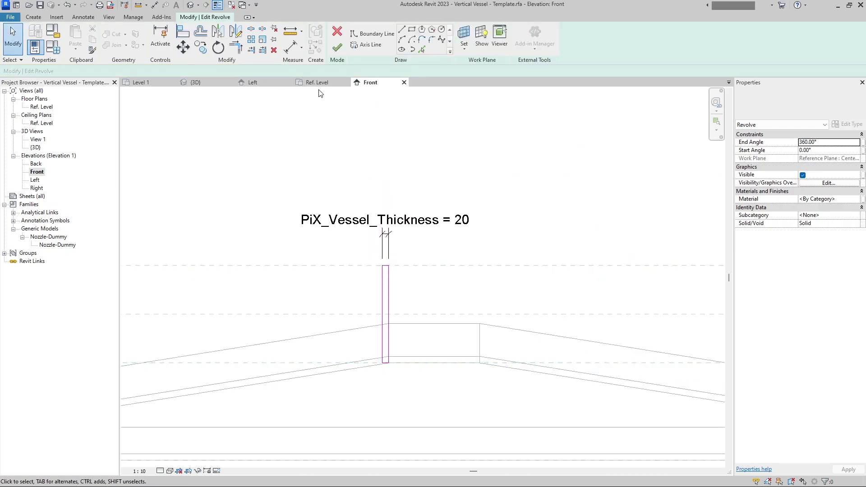
click(340, 47)
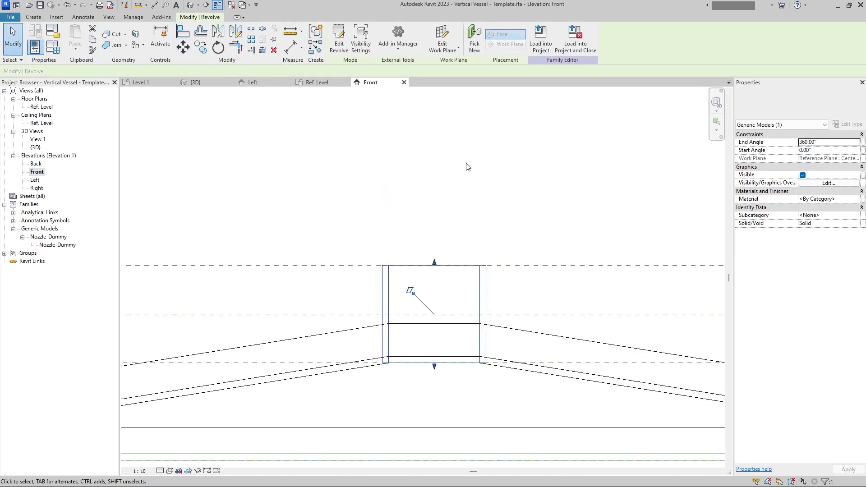
Inspect the revolved vent on the cover in the 3D view from above and from the side.
click(190, 5)
scroll(421, 175, up, 5)
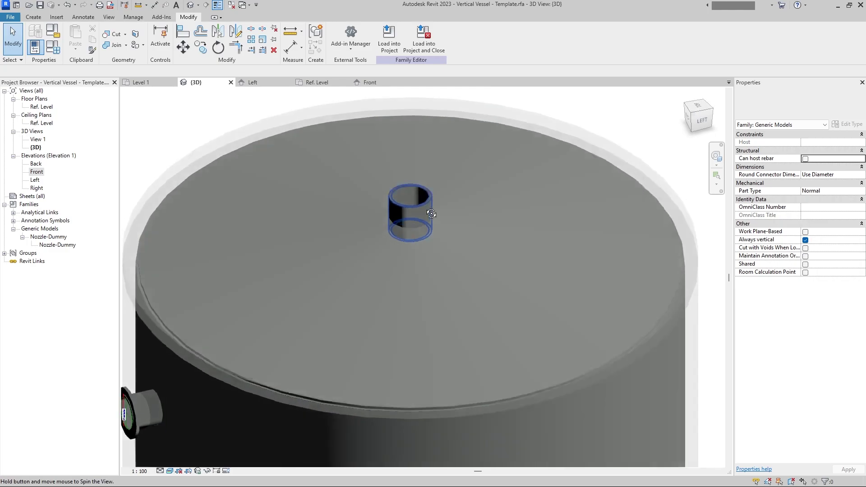
shift+middle_drag(432, 214, 421, 239)
click(421, 148)
click(408, 232)
scroll(408, 232, up, 2)
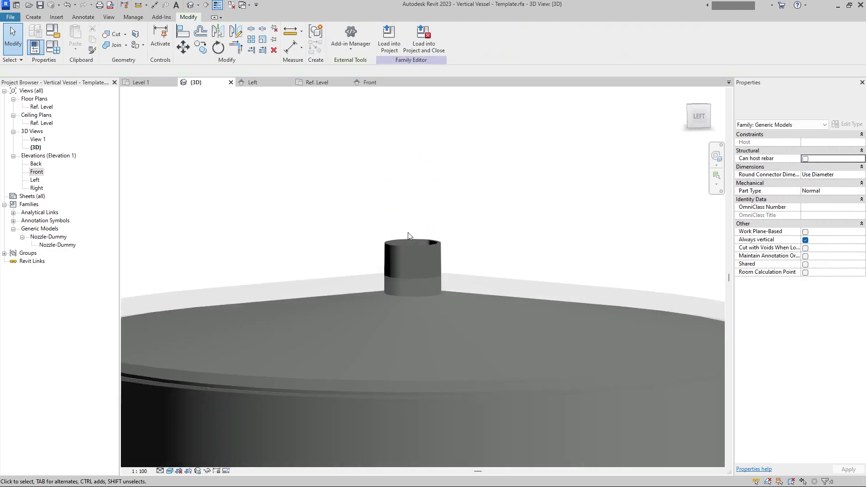
Apply an equality constraint to the vent's two-segment height dimension in the Left elevation.
double_click(37, 172)
double_click(35, 180)
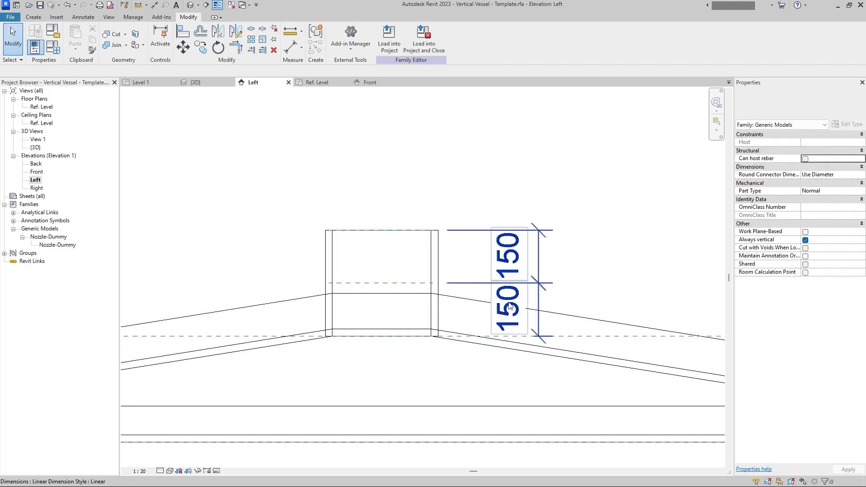
click(556, 287)
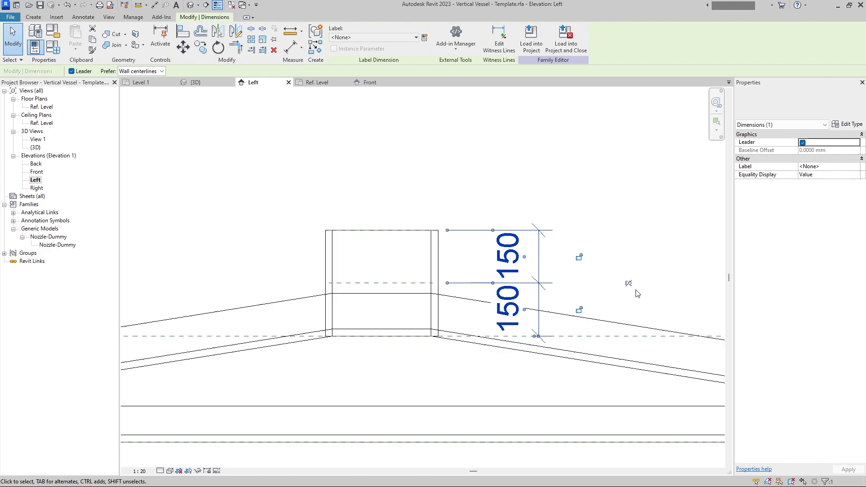
click(628, 283)
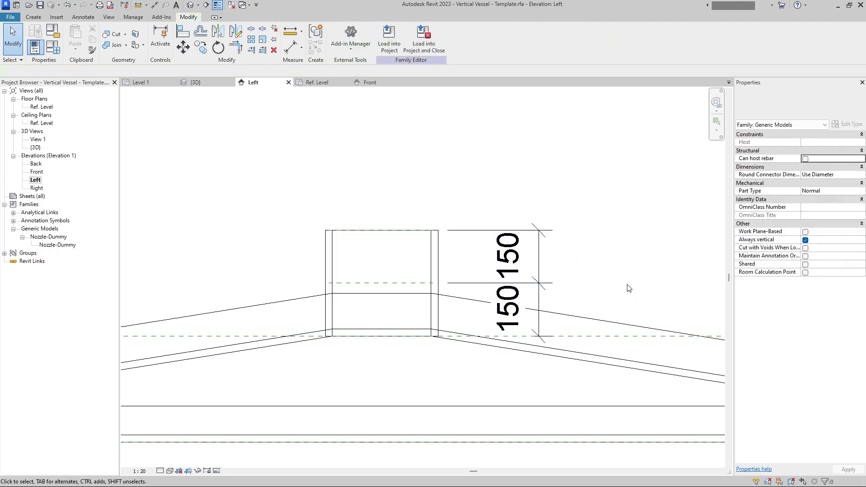
click(637, 235)
Dimension from the vent's middle reference plane to the cover's apex plane and label it with the PiX_Vessel_InsulationThickness parameter.
click(84, 16)
click(37, 38)
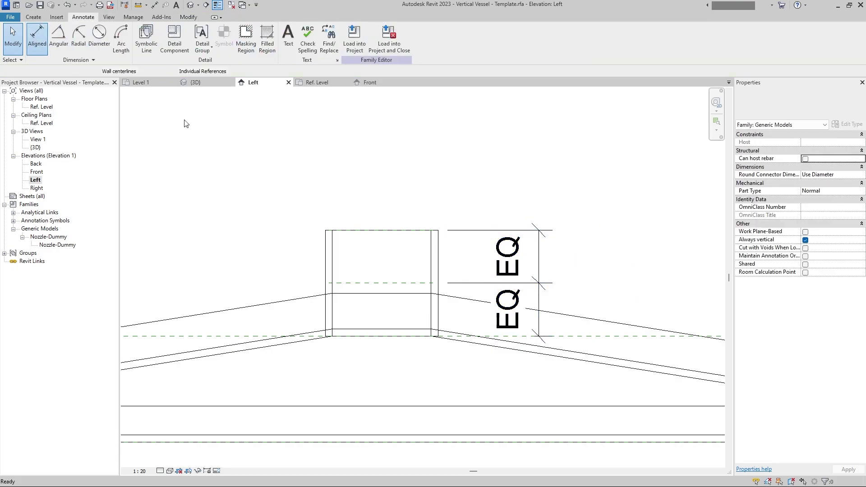
click(372, 283)
click(316, 336)
click(277, 262)
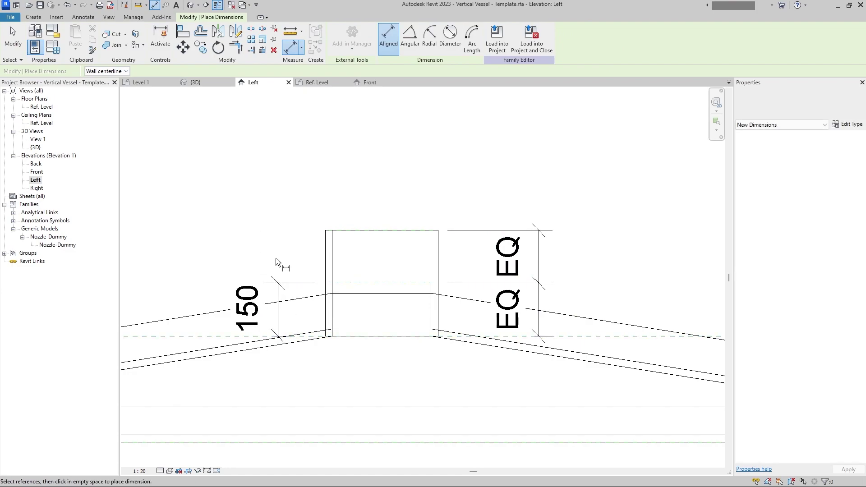
key(Escape)
click(368, 38)
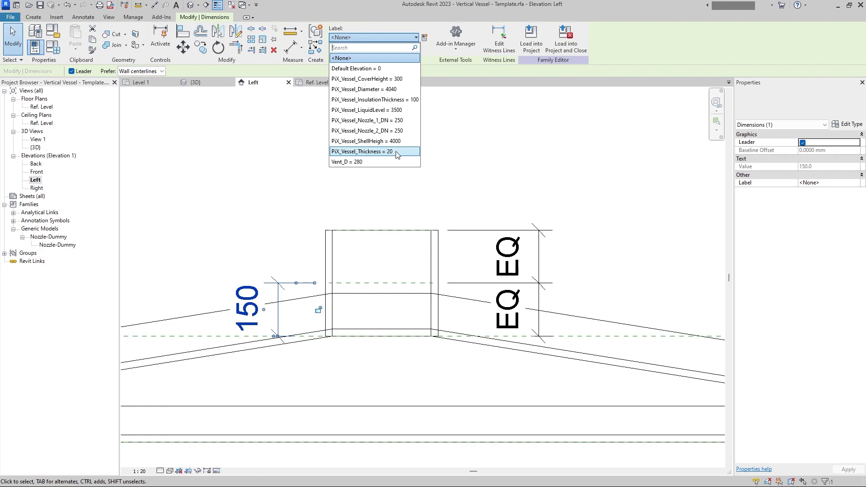
click(404, 101)
click(364, 171)
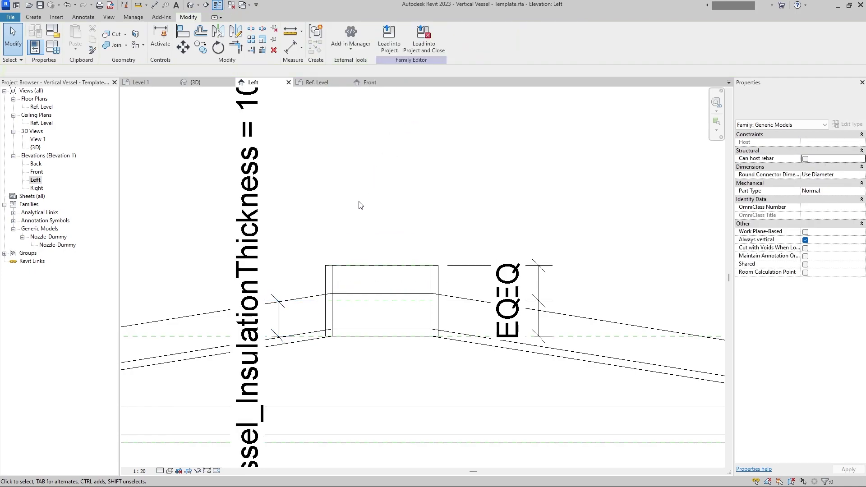
Close the inactive views and place a Hydronic Supply pipe connector on the vent's top face in the 3D view.
click(232, 5)
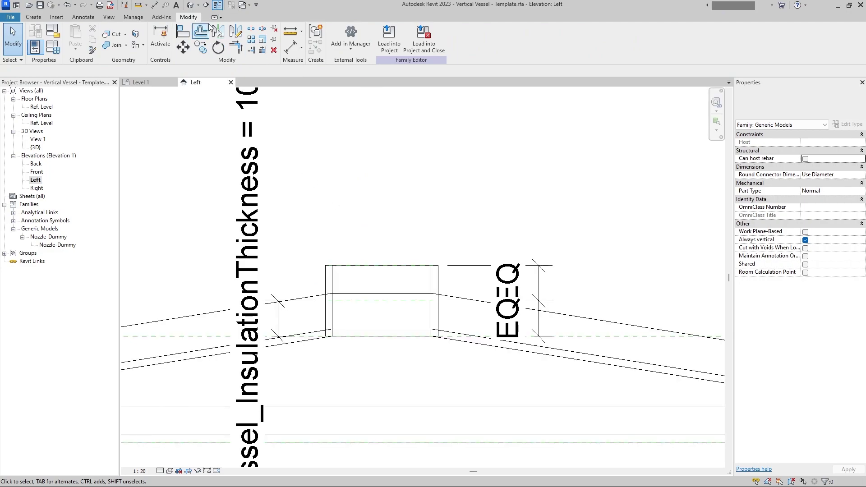
click(190, 5)
scroll(420, 149, up, 4)
mouse_move(431, 170)
middle_down()
mouse_move(416, 253)
mouse_move(447, 172)
middle_up()
click(33, 17)
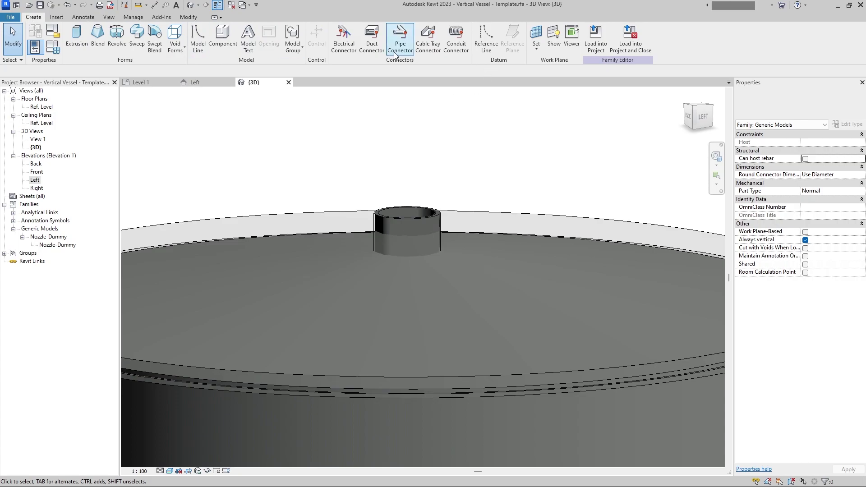
click(400, 38)
scroll(431, 203, up, 2)
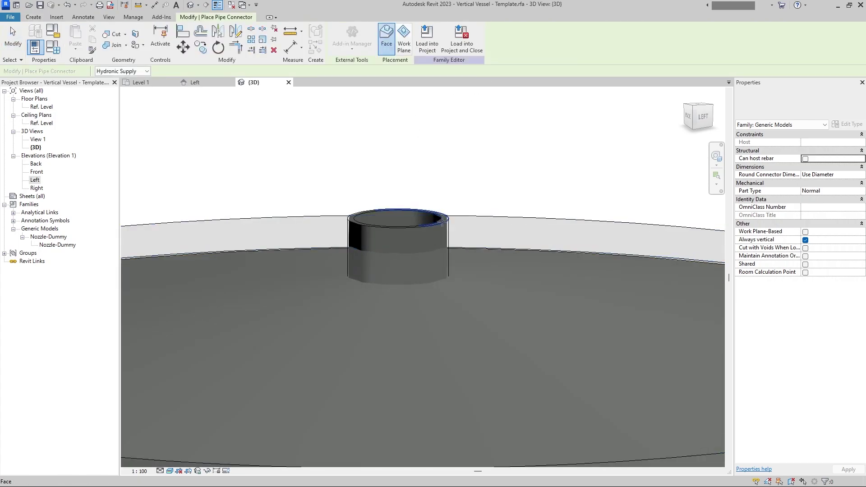
click(438, 214)
click(444, 205)
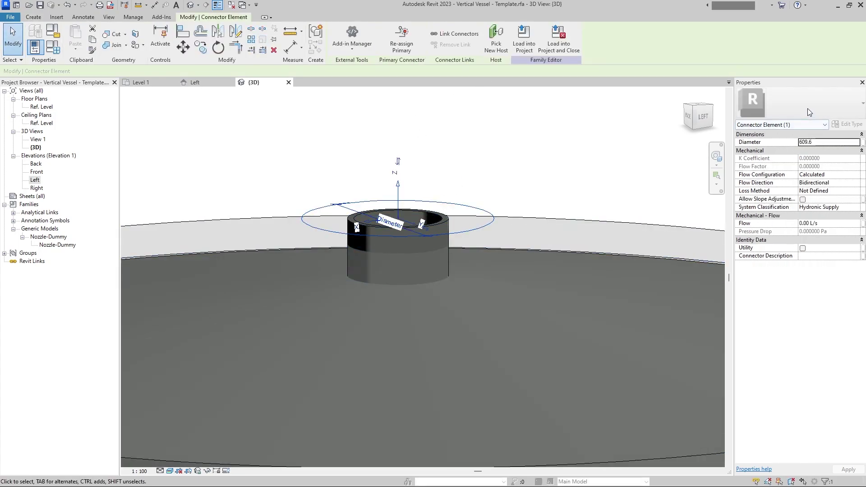
key(Escape)
Associate the vent connector's diameter with the Vent_D family parameter.
click(444, 203)
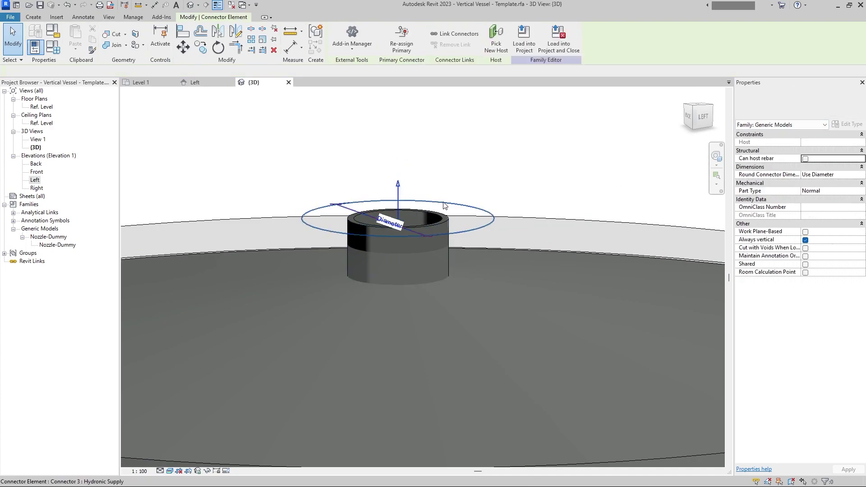
click(838, 143)
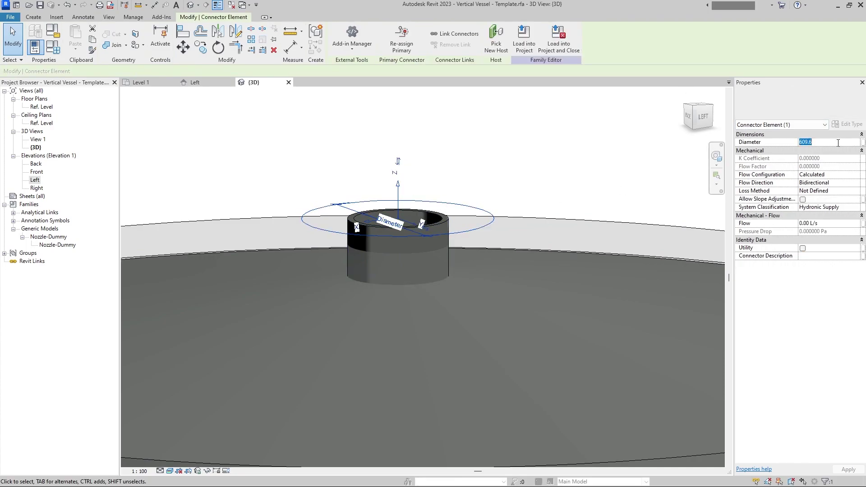
click(863, 144)
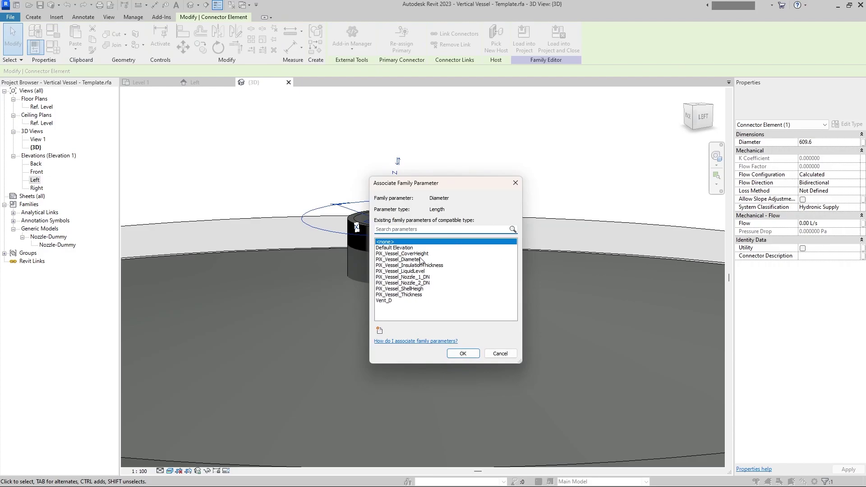
click(401, 301)
click(463, 354)
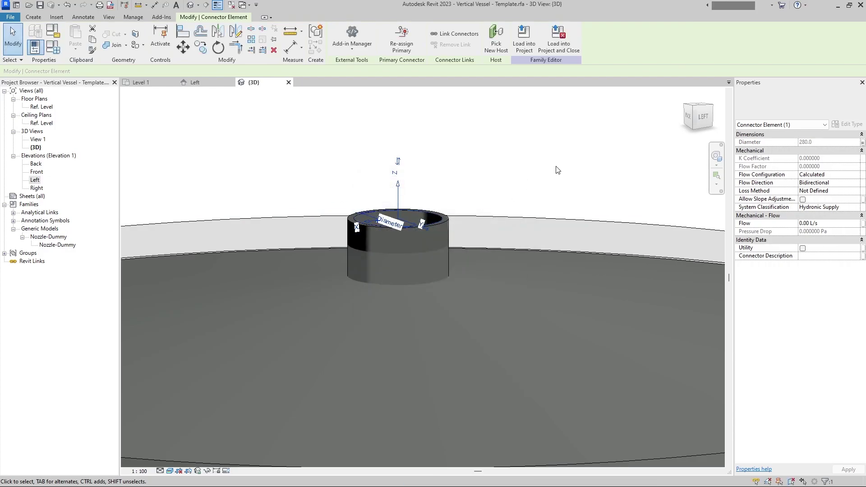
click(516, 173)
Set the Vent_D parameter to 300 in the family types and apply the change.
click(53, 47)
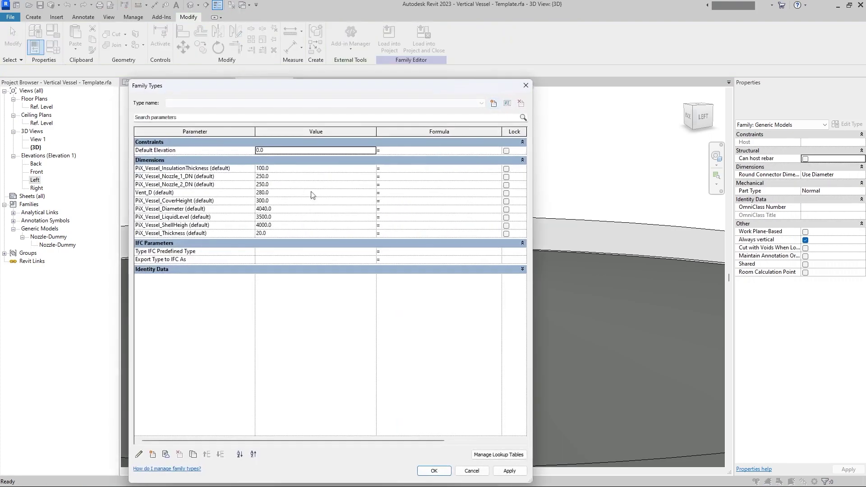
click(286, 194)
text(300)
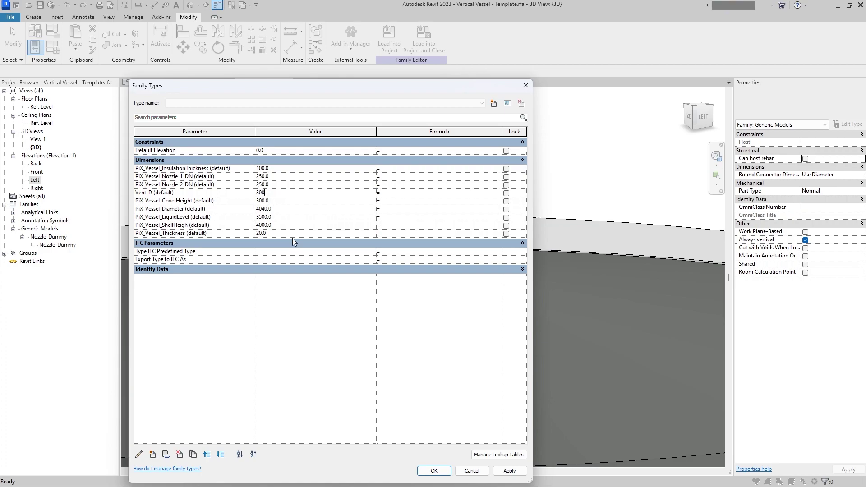
click(509, 471)
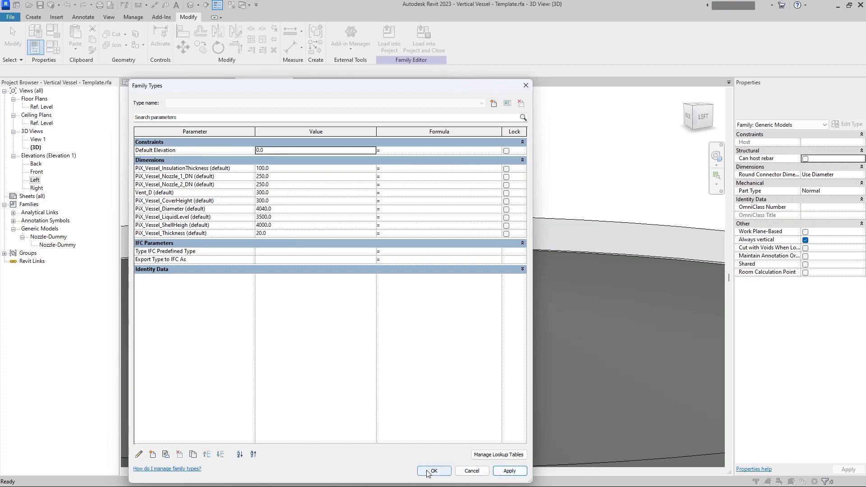
click(434, 471)
Examine the resized vent in 3D and the parameter association of its connector's diameter.
scroll(472, 169, down, 5)
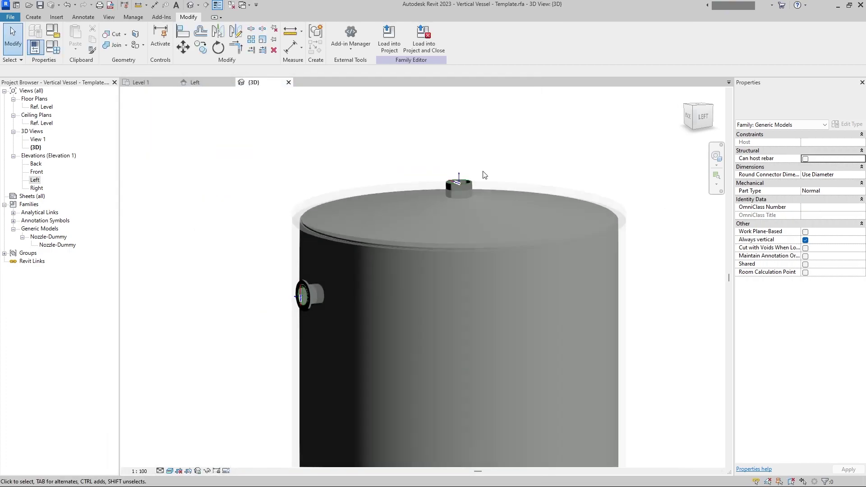
shift+middle_drag(484, 174, 404, 253)
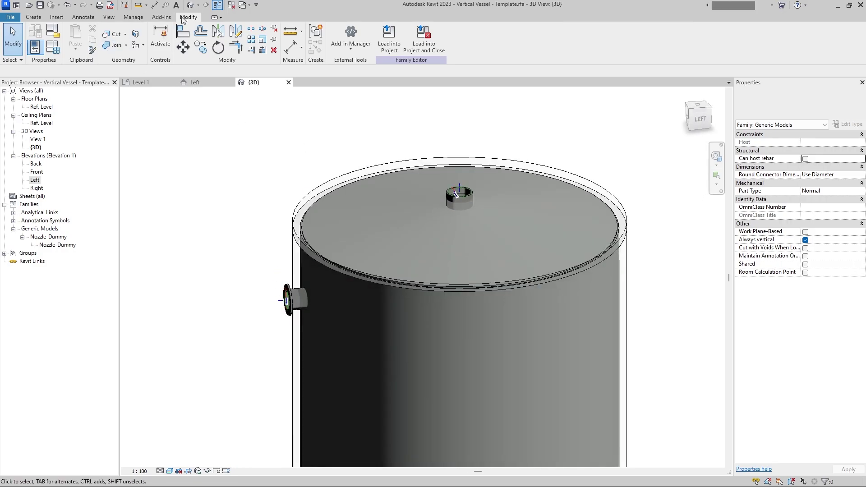
click(231, 4)
scroll(470, 190, up, 4)
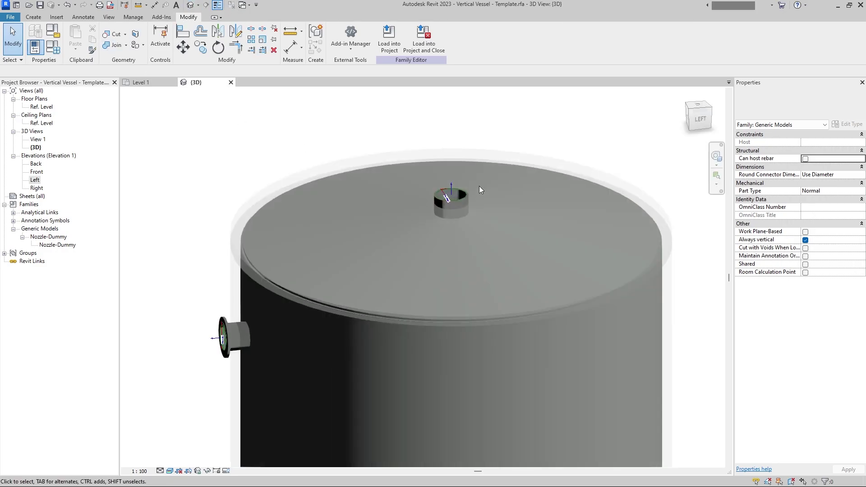
click(452, 198)
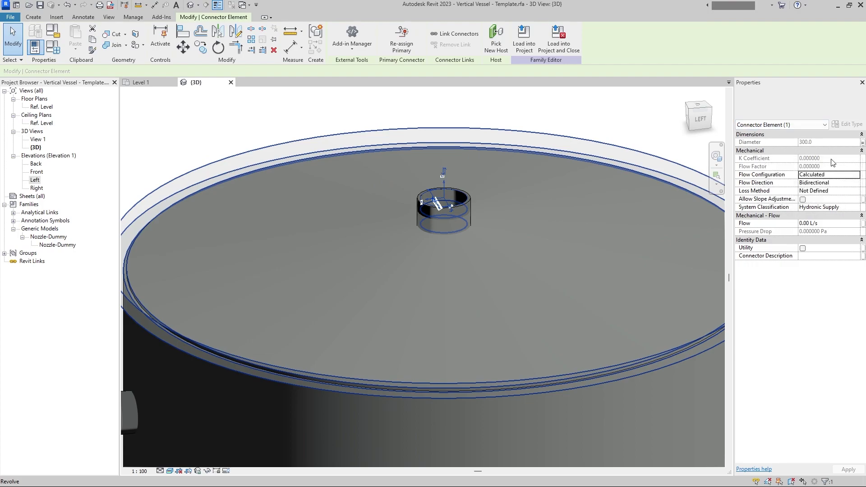
click(863, 143)
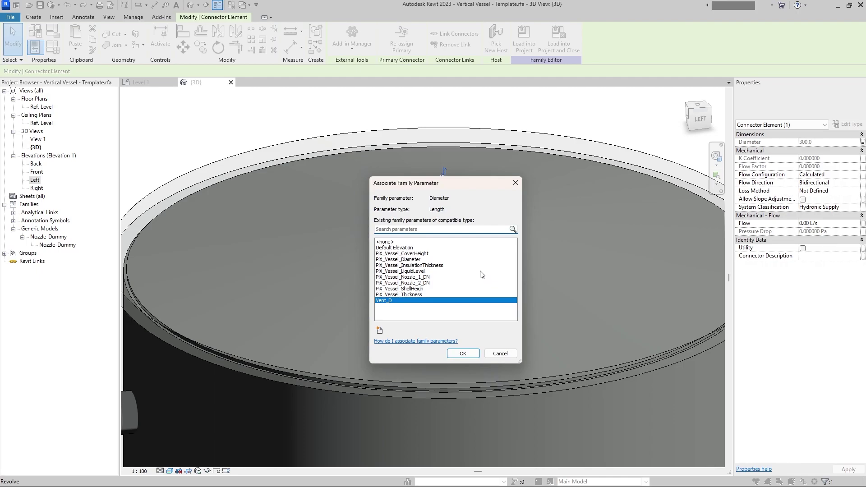
key(Escape)
scroll(386, 171, down, 2)
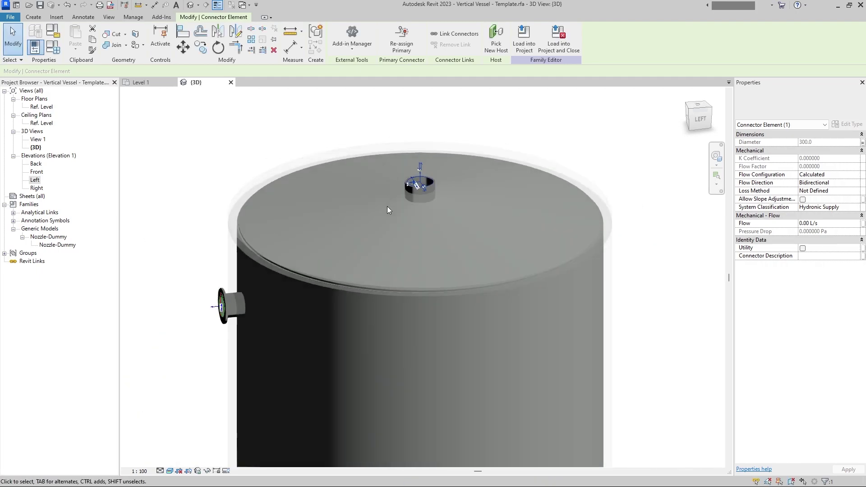
shift+middle_drag(387, 266, 405, 299)
key(Escape)
scroll(375, 262, down, 1)
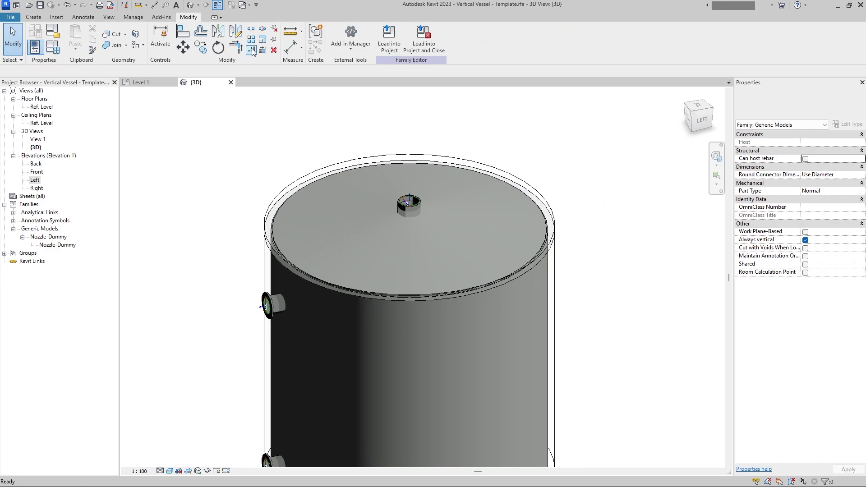
Load the vessel family into Project4 and close the family file.
click(141, 83)
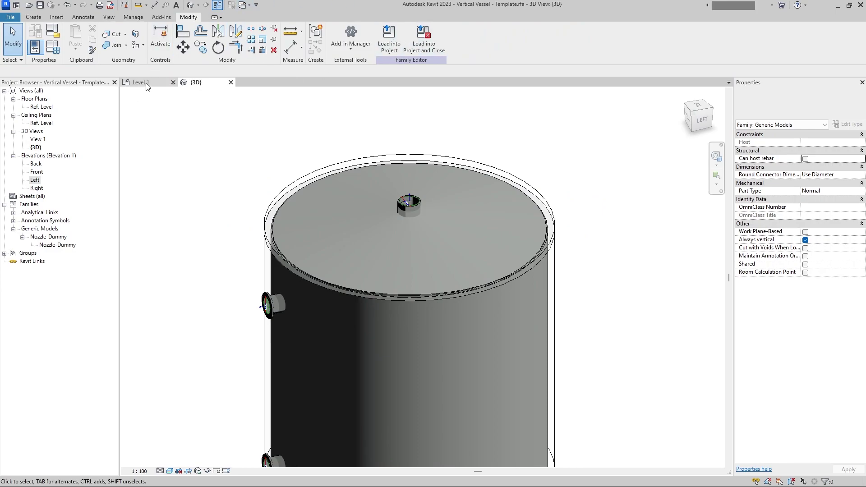
click(202, 83)
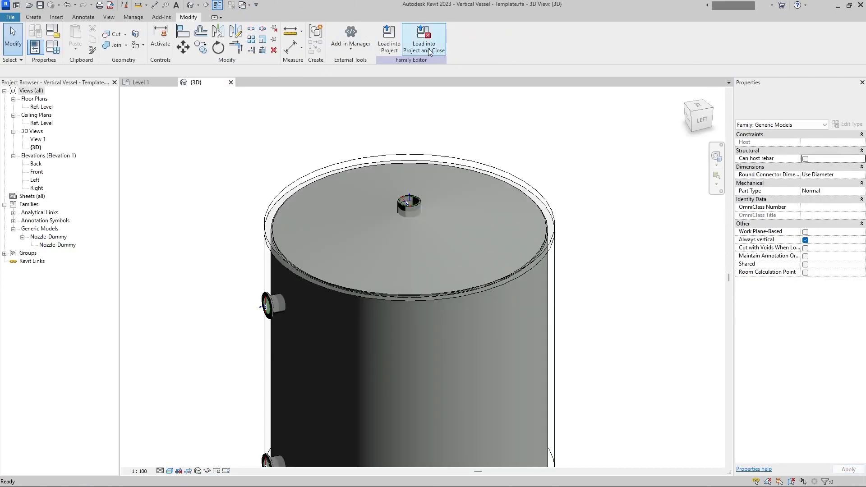
click(424, 40)
click(416, 252)
click(420, 253)
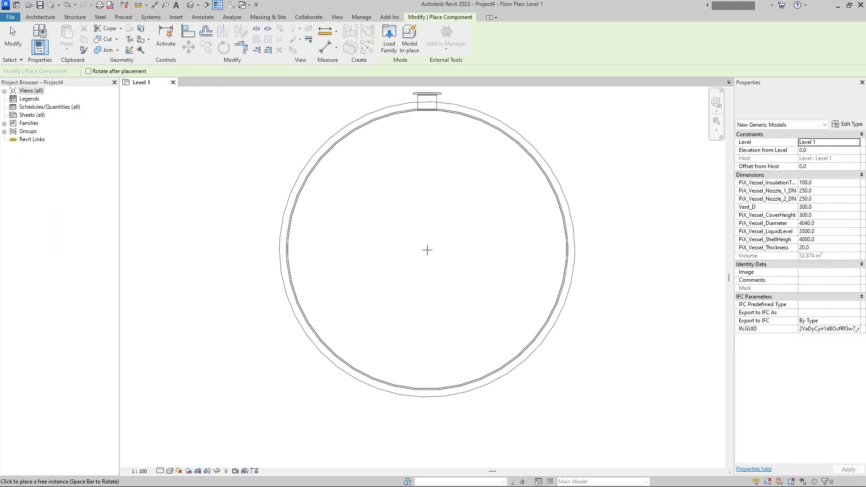
Place one instance of the vessel on the Level 1 plan and open the default 3D view to show its nozzle side.
click(427, 251)
key(Escape)
click(190, 5)
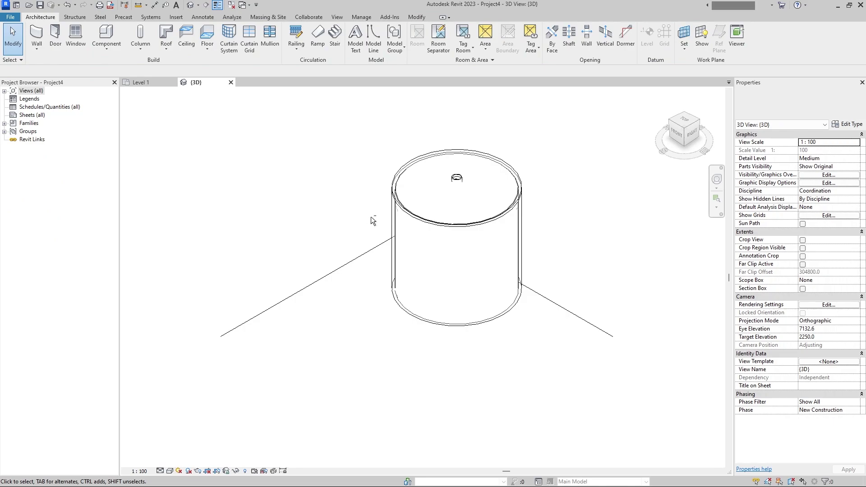
shift+middle_drag(371, 219, 277, 240)
scroll(325, 263, up, 2)
shift+middle_drag(325, 263, 371, 227)
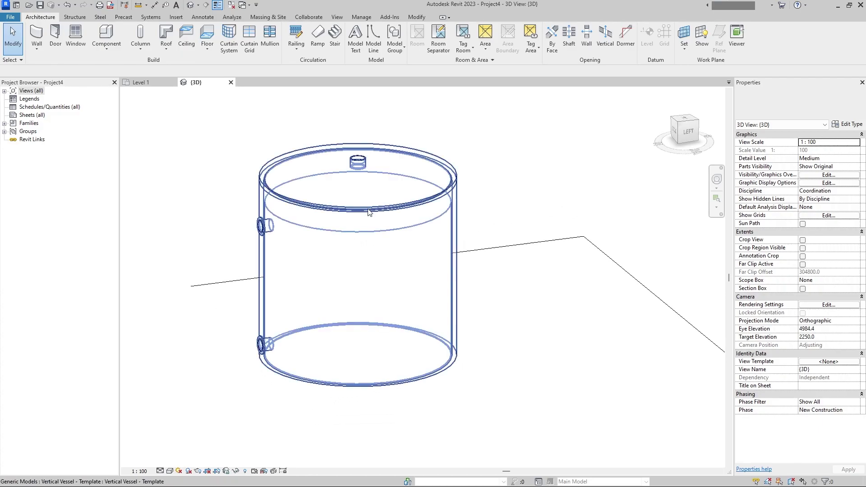
Set the placed vessel's diameter to 5000, cover height to 500, Vent_D to 250, Nozzle_2_DN to 300 and shell height to 5000.
click(371, 228)
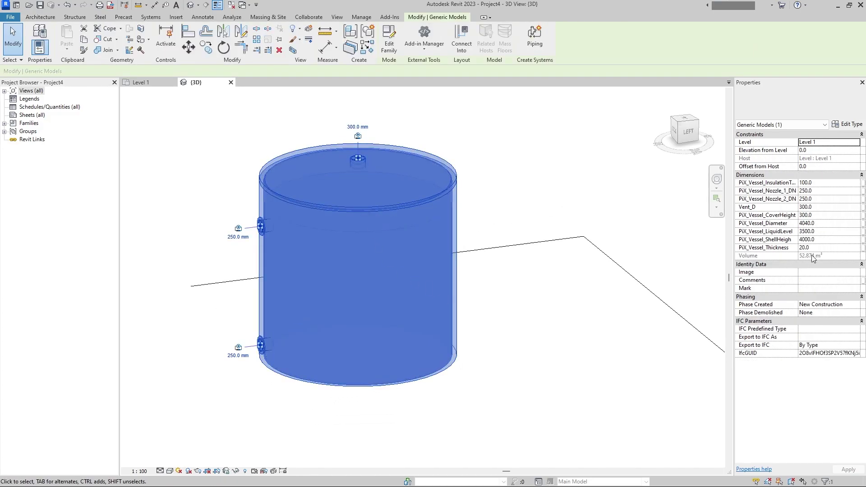
shift+middle_drag(437, 273, 479, 222)
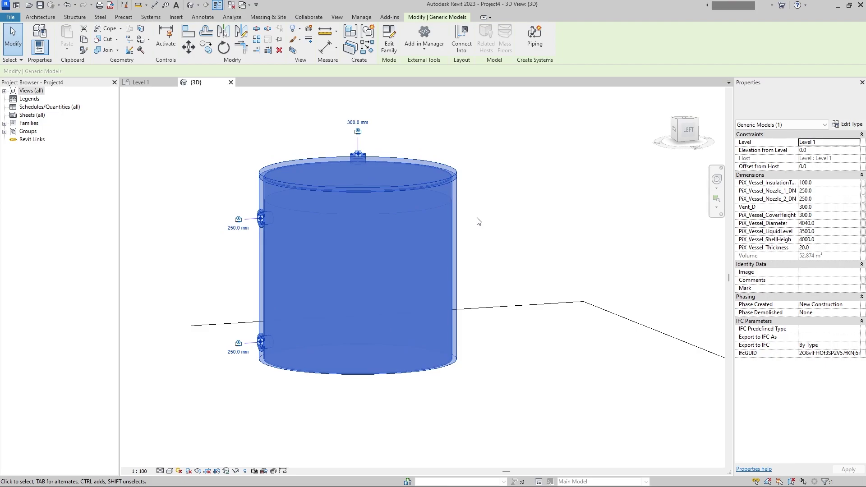
shift+middle_drag(623, 246, 497, 236)
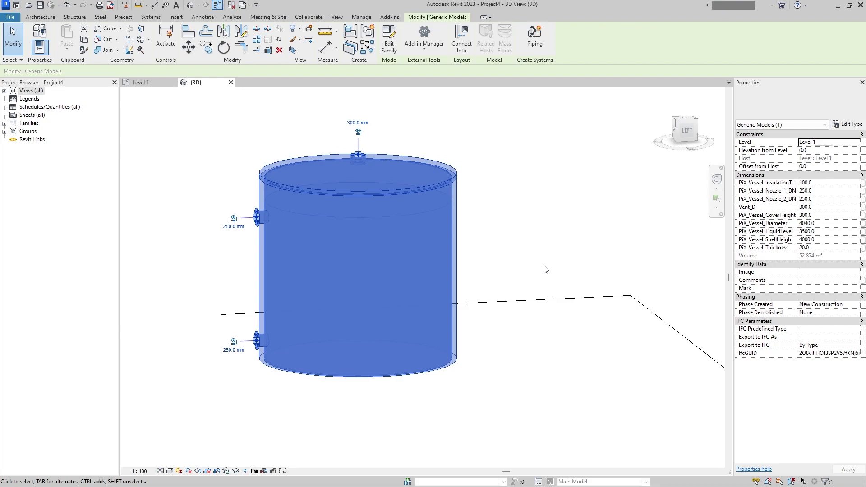
click(831, 224)
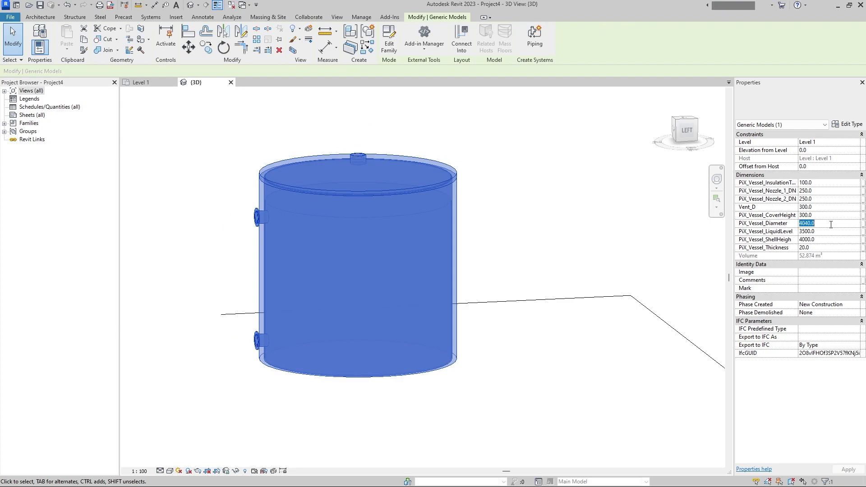
text(500)
click(824, 216)
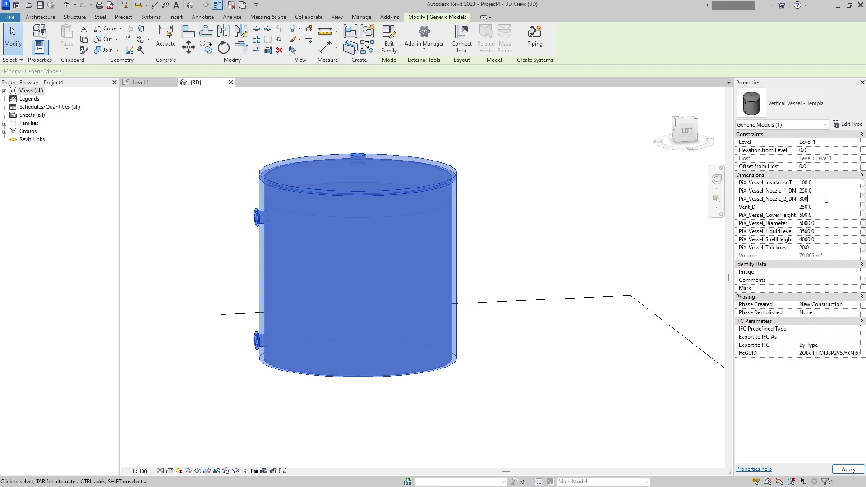
click(827, 240)
text(5000)
key(Return)
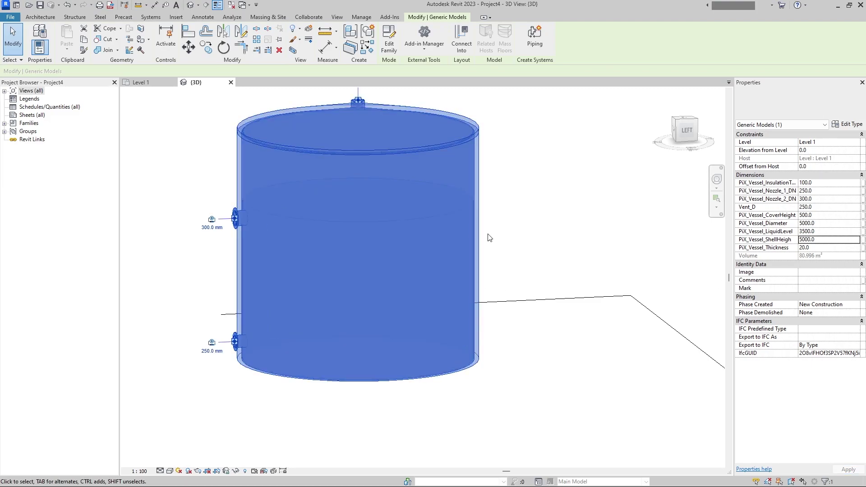
Deselect the vessel and examine its resized shell, cover, nozzles and vent in 3D.
click(546, 202)
shift+middle_drag(516, 224, 582, 287)
click(480, 218)
click(522, 312)
shift+middle_drag(522, 312, 506, 303)
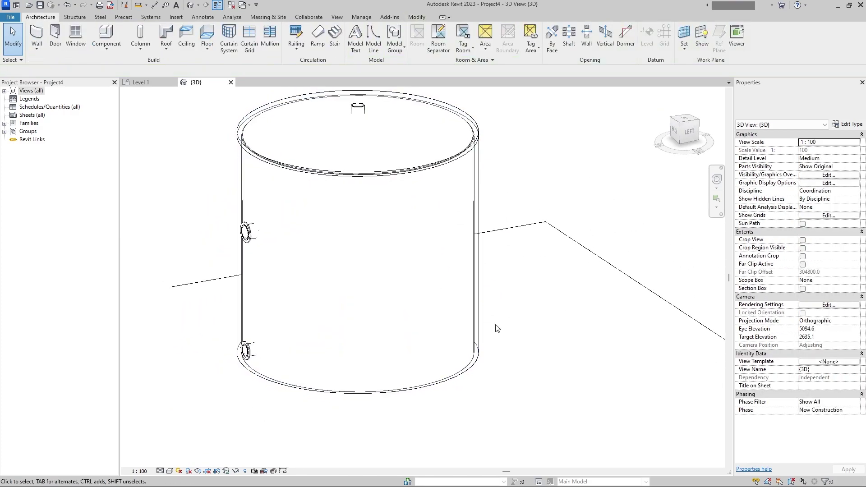
middle_drag(498, 355, 553, 398)
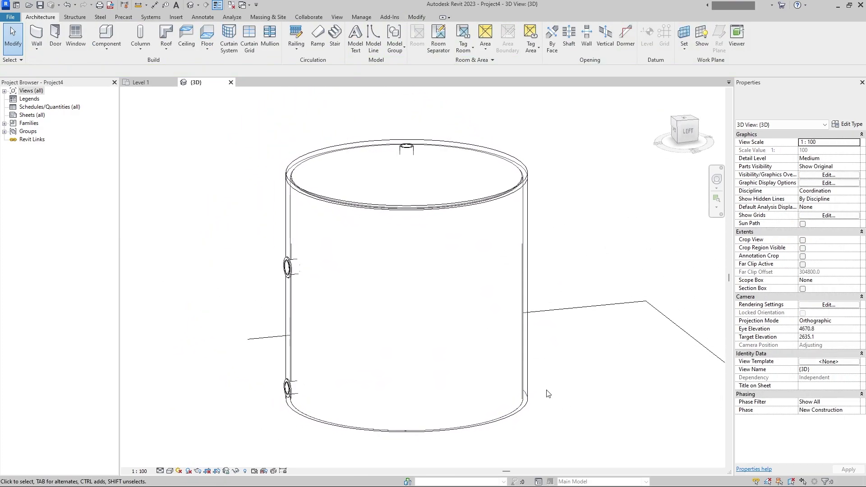